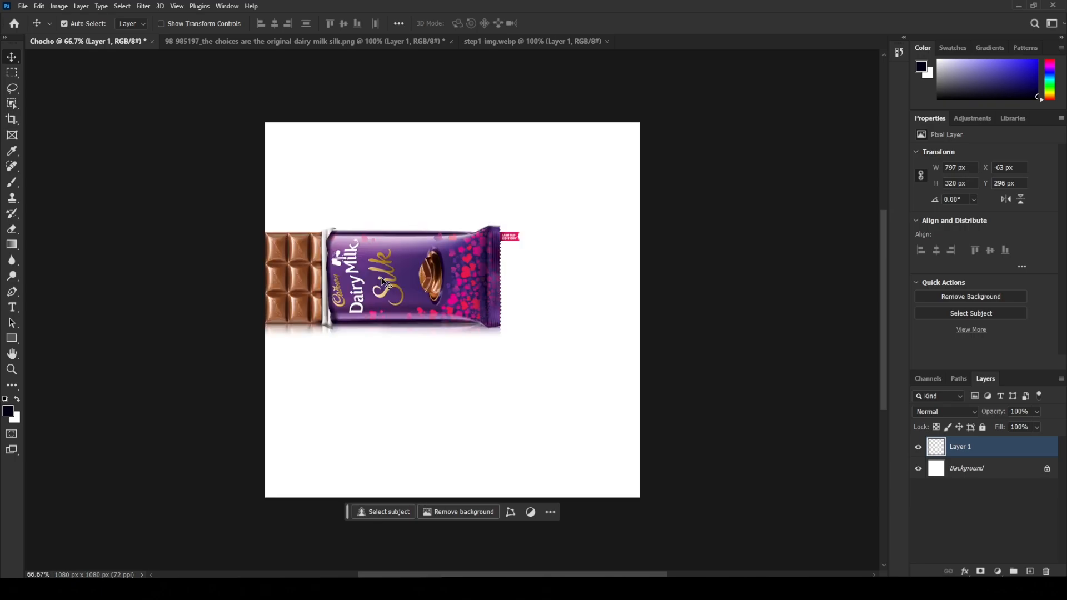
Move the chocolate bar fully onto the canvas and cut away its pink "Limited Edition" tag using a Pen tool selection
{"action": "left_click_drag", "start_coordinate": [415, 289], "coordinate": [483, 304]}
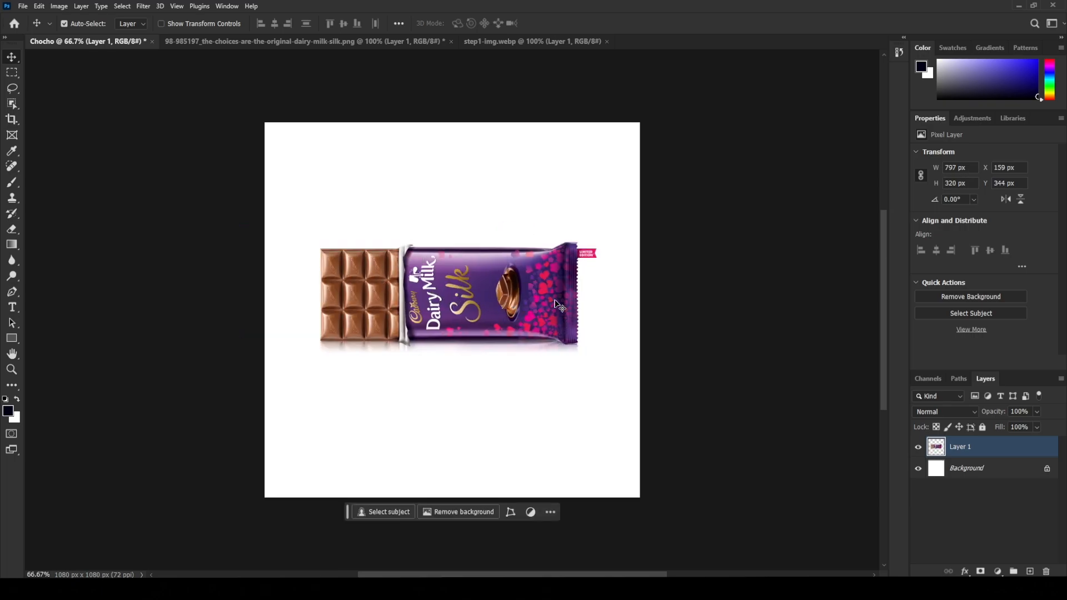
{"action": "scroll", "coordinate": [581, 253], "scroll_direction": "up", "scroll_amount": 5}
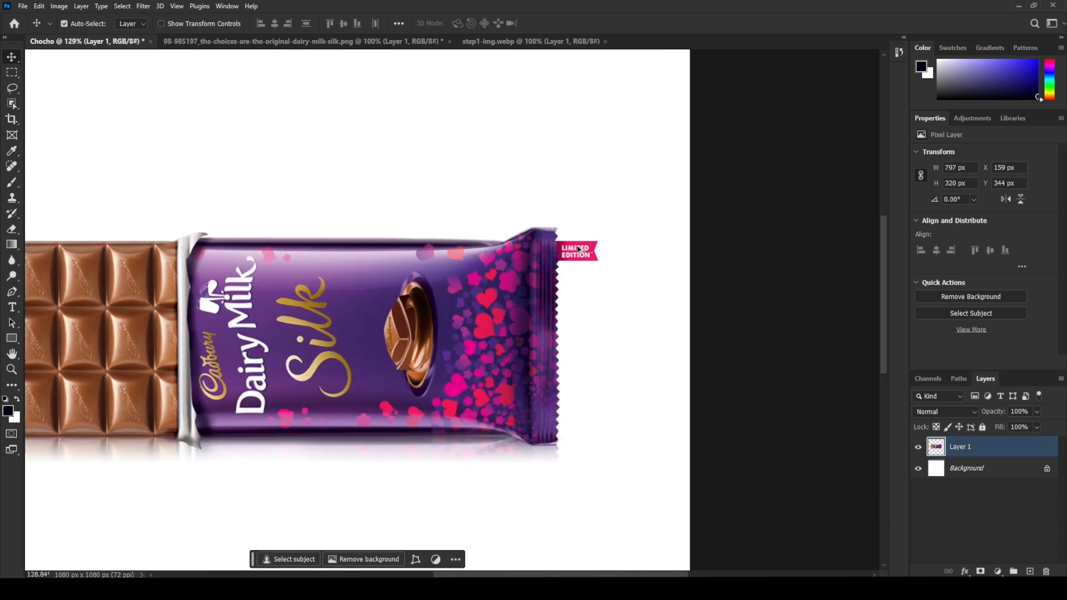
{"action": "left_click", "coordinate": [12, 87]}
{"action": "left_click", "coordinate": [11, 295]}
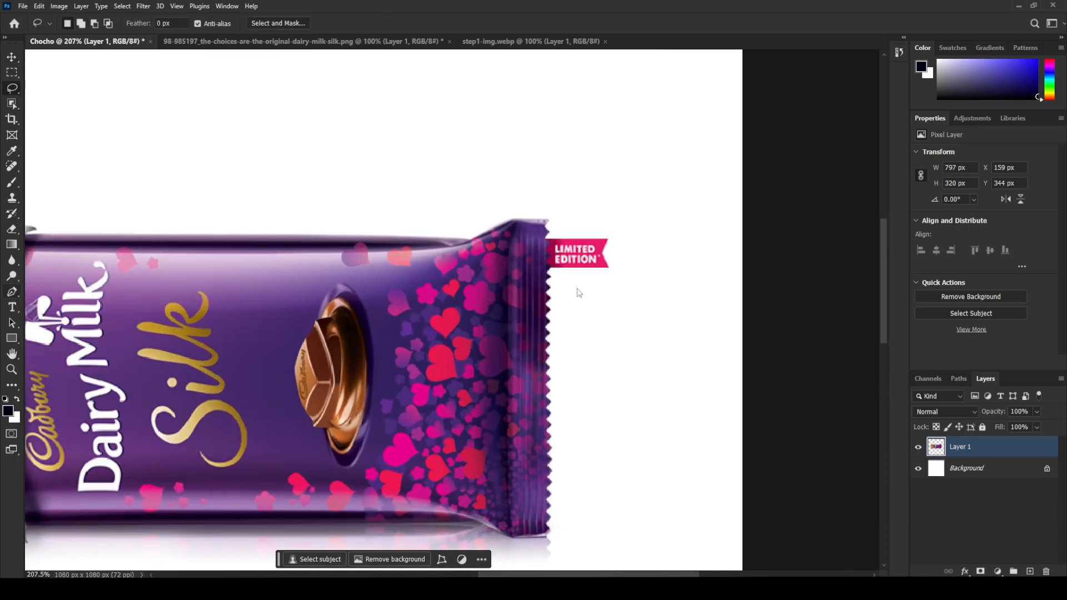
{"action": "left_click", "coordinate": [546, 241]}
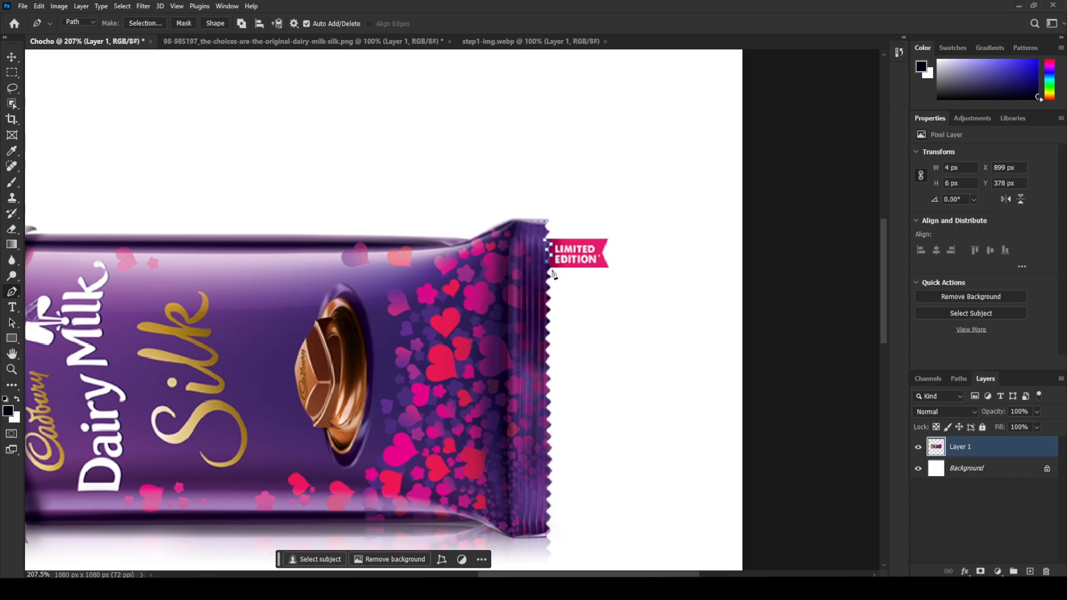
{"action": "left_click_drag", "start_coordinate": [637, 275], "coordinate": [639, 257]}
{"action": "left_click", "coordinate": [629, 237]}
{"action": "left_click", "coordinate": [588, 223]}
{"action": "left_click", "coordinate": [545, 241]}
{"action": "key", "text": "ctrl+Return"}
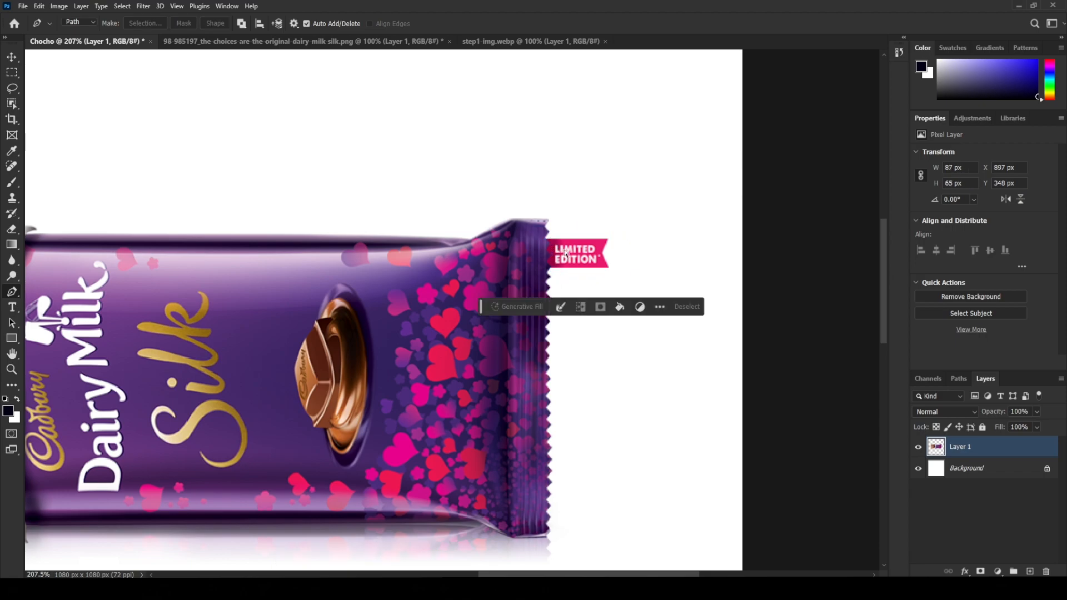
{"action": "key", "text": "Delete"}
{"action": "key", "text": "ctrl+d"}
Rotate the chocolate bar about 90° clockwise, scale it down to about 244 × 578 px and place it near the canvas centre
{"action": "key", "text": "ctrl+0"}
{"action": "key", "text": "ctrl+t"}
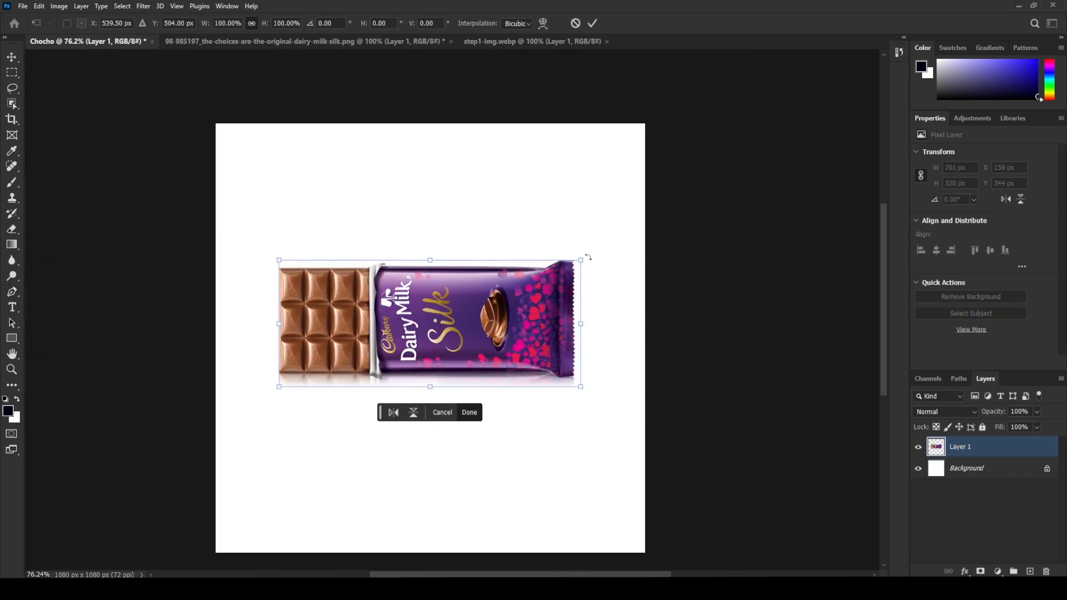
{"action": "left_click_drag", "start_coordinate": [588, 255], "coordinate": [470, 421]}
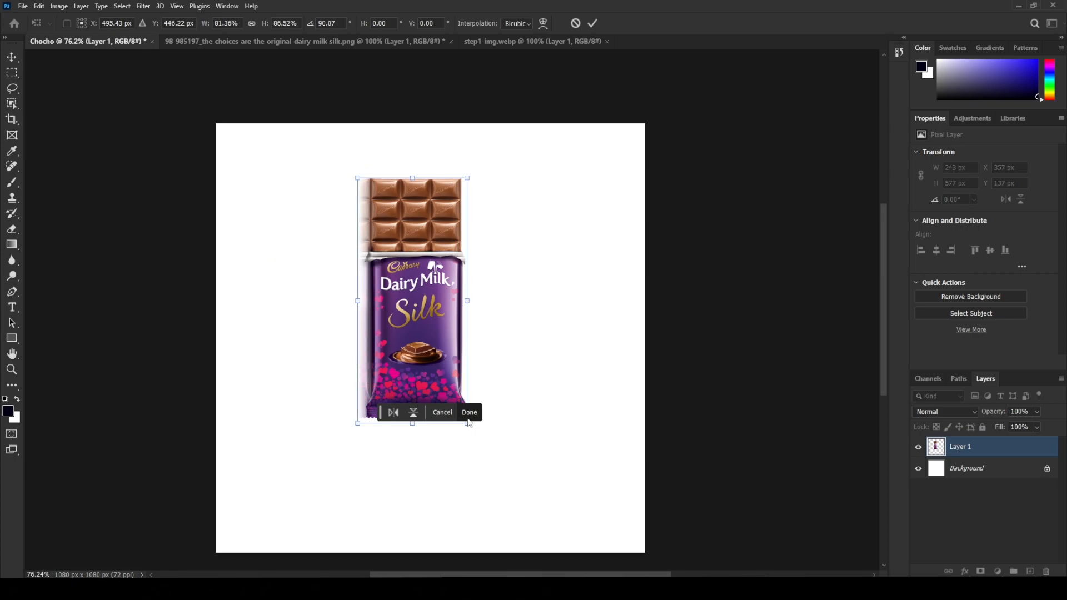
{"action": "left_click_drag", "start_coordinate": [414, 292], "coordinate": [441, 338]}
{"action": "key", "text": "Return"}
Outline the faded reflection along the left side of the bare chocolate squares with the Pen tool and delete it
{"action": "scroll", "coordinate": [393, 282], "scroll_direction": "up", "scroll_amount": 5, "text": "alt"}
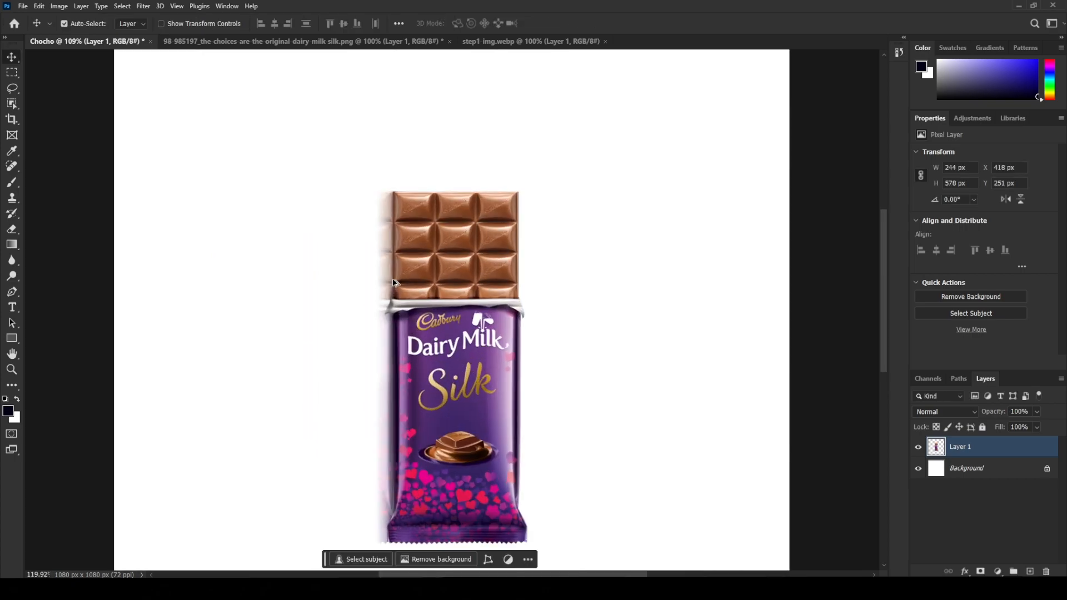
{"action": "key", "text": "p"}
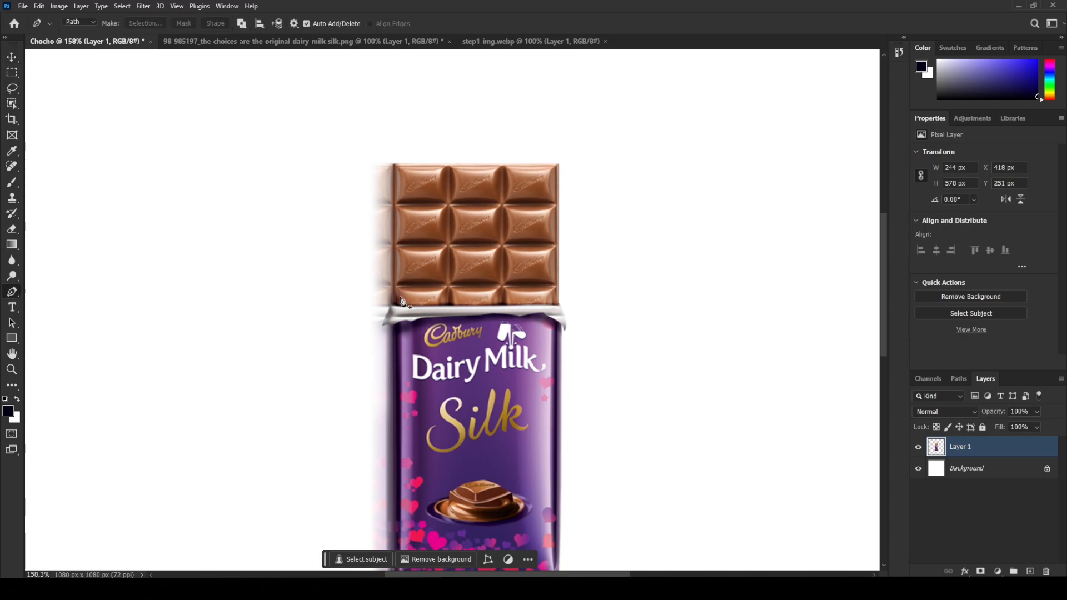
{"action": "left_click", "coordinate": [382, 327]}
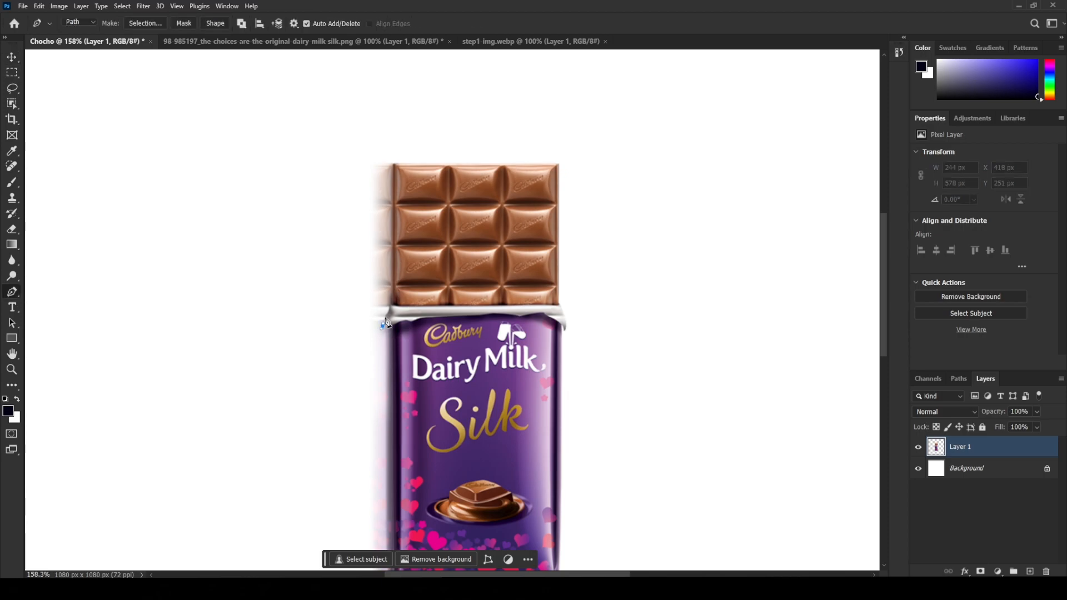
{"action": "left_click_drag", "start_coordinate": [385, 316], "coordinate": [388, 314]}
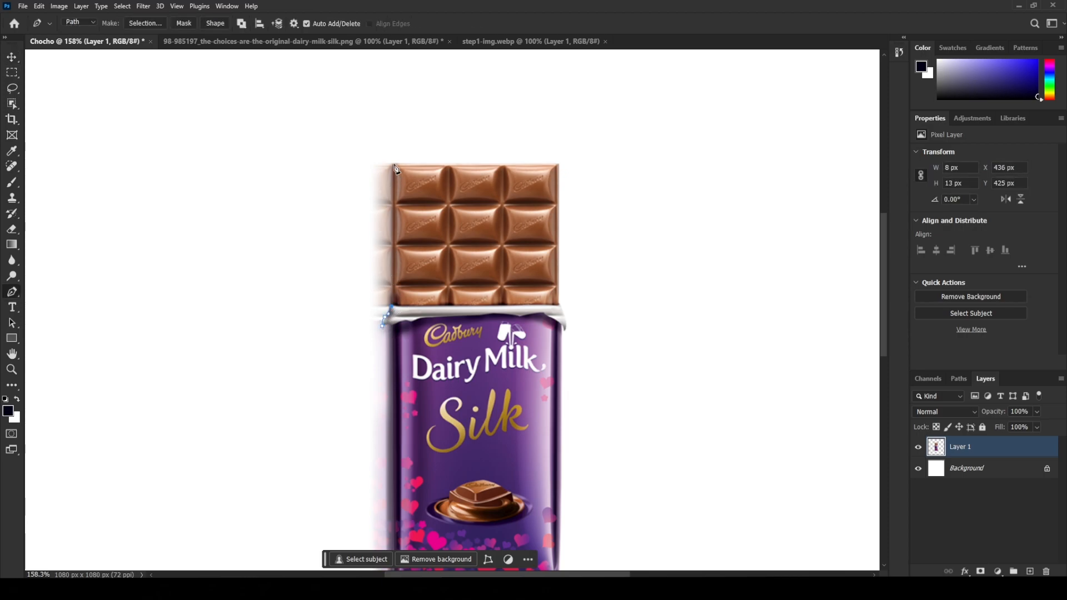
{"action": "left_click_drag", "start_coordinate": [393, 139], "coordinate": [381, 136]}
{"action": "left_click_drag", "start_coordinate": [356, 135], "coordinate": [343, 139]}
{"action": "left_click_drag", "start_coordinate": [331, 163], "coordinate": [331, 199]}
{"action": "left_click", "coordinate": [383, 326]}
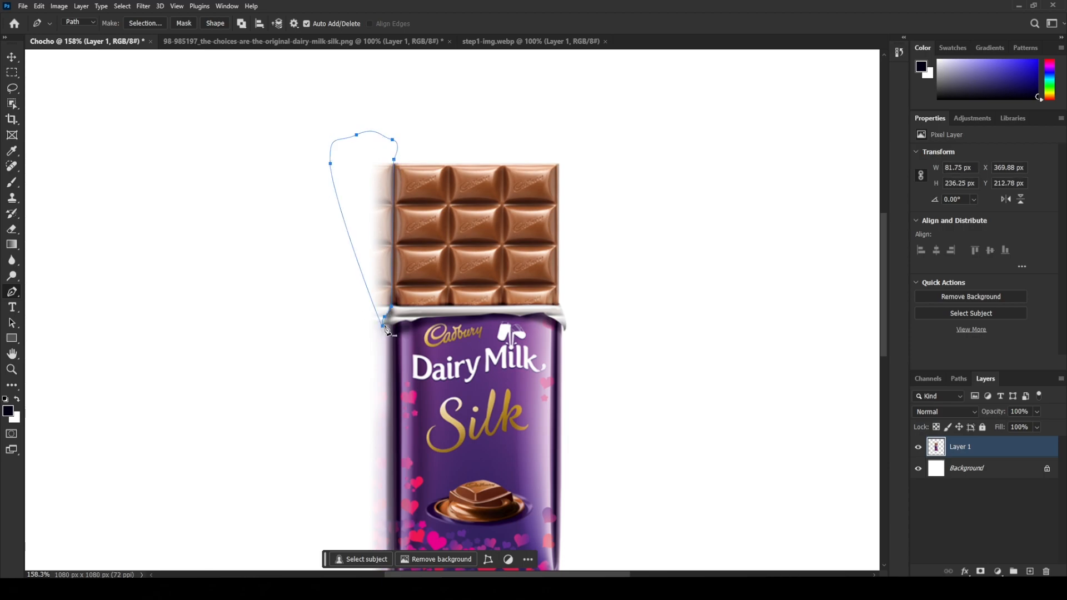
{"action": "key", "text": "ctrl+Return"}
{"action": "key", "text": "Delete"}
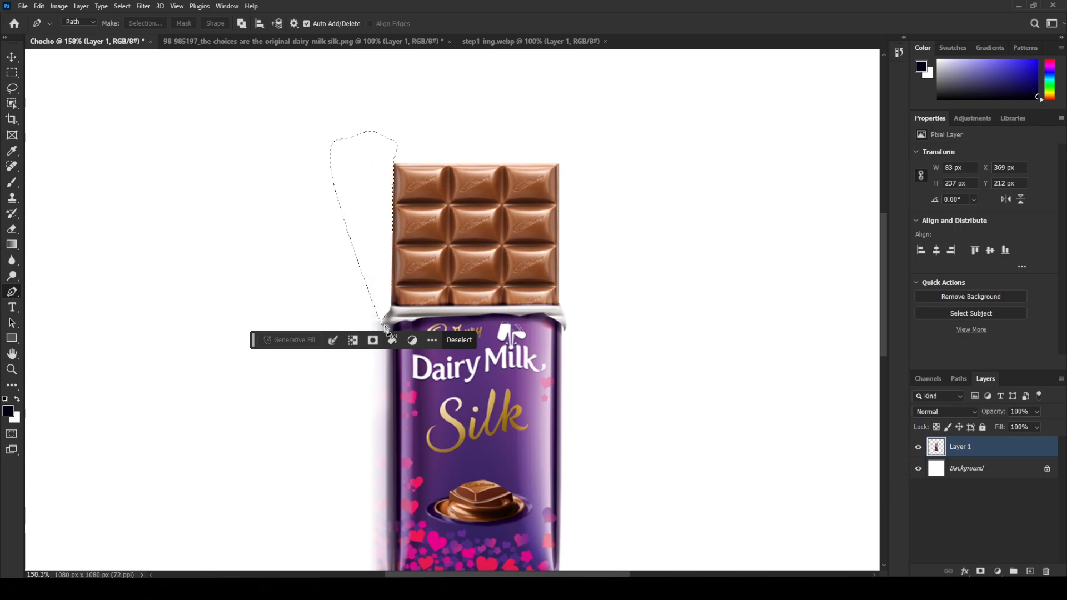
{"action": "key", "text": "ctrl+d"}
Outline the leftover reflection along the left side of the purple wrapper with the Pen tool and remove it
{"action": "scroll", "coordinate": [384, 328], "scroll_direction": "down", "scroll_amount": 5}
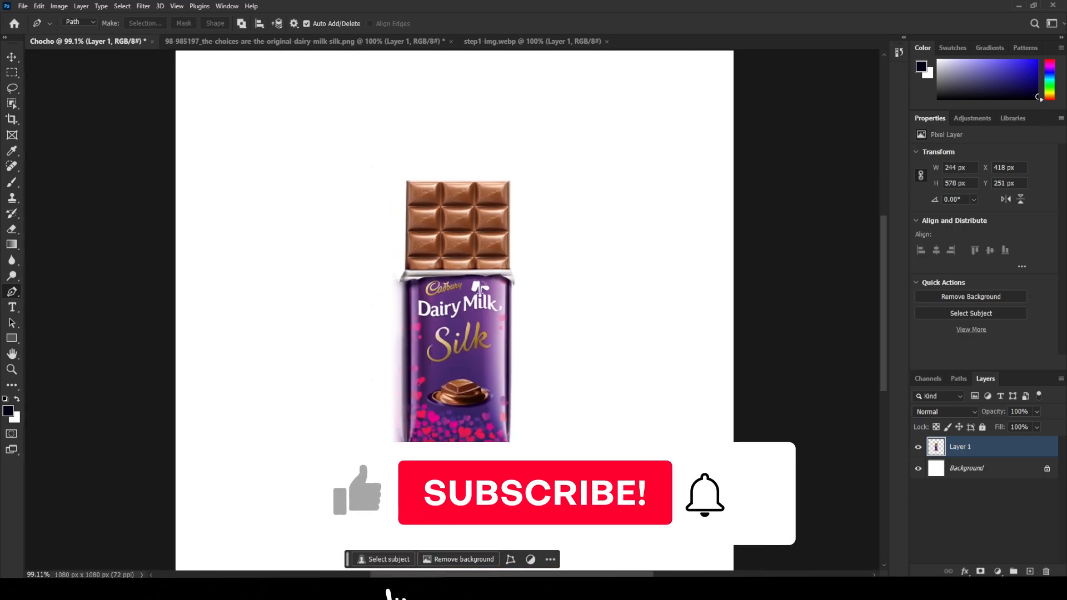
{"action": "left_click_drag", "start_coordinate": [408, 283], "coordinate": [365, 303]}
{"action": "left_click", "coordinate": [403, 281]}
{"action": "left_click", "coordinate": [397, 280]}
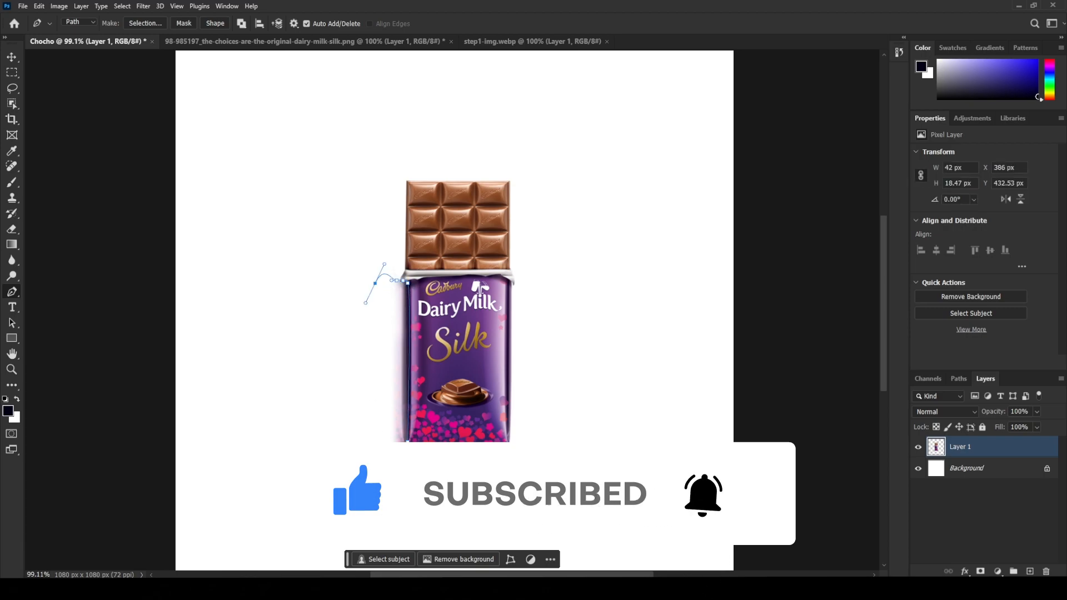
{"action": "left_click", "coordinate": [396, 462]}
{"action": "key", "text": "ctrl+z"}
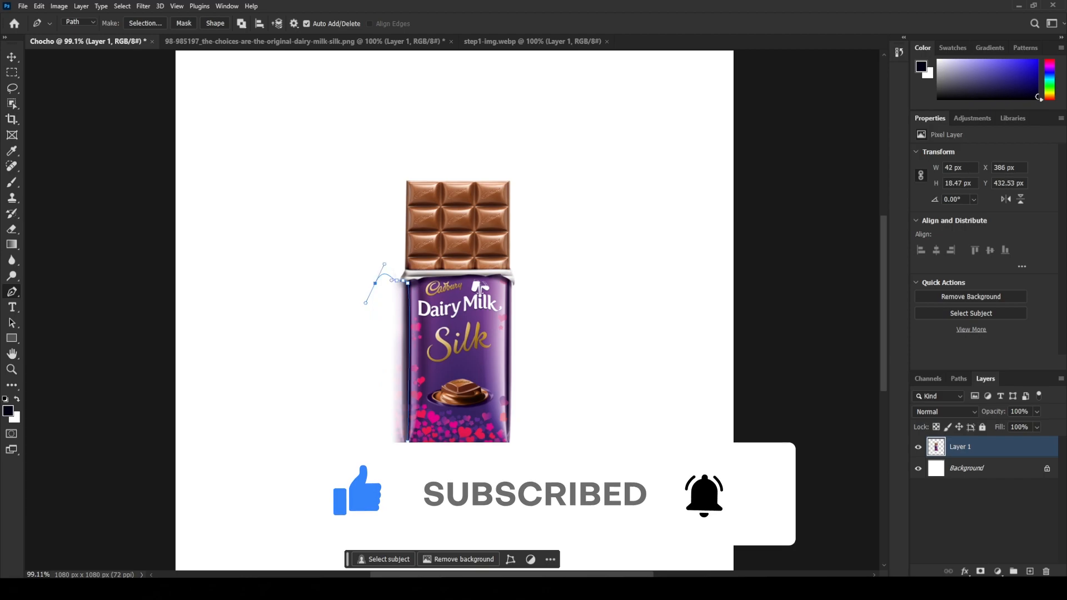
{"action": "left_click", "coordinate": [357, 435]}
{"action": "left_click_drag", "start_coordinate": [365, 476], "coordinate": [385, 489]}
{"action": "left_click_drag", "start_coordinate": [394, 490], "coordinate": [402, 482]}
{"action": "left_click", "coordinate": [402, 473]}
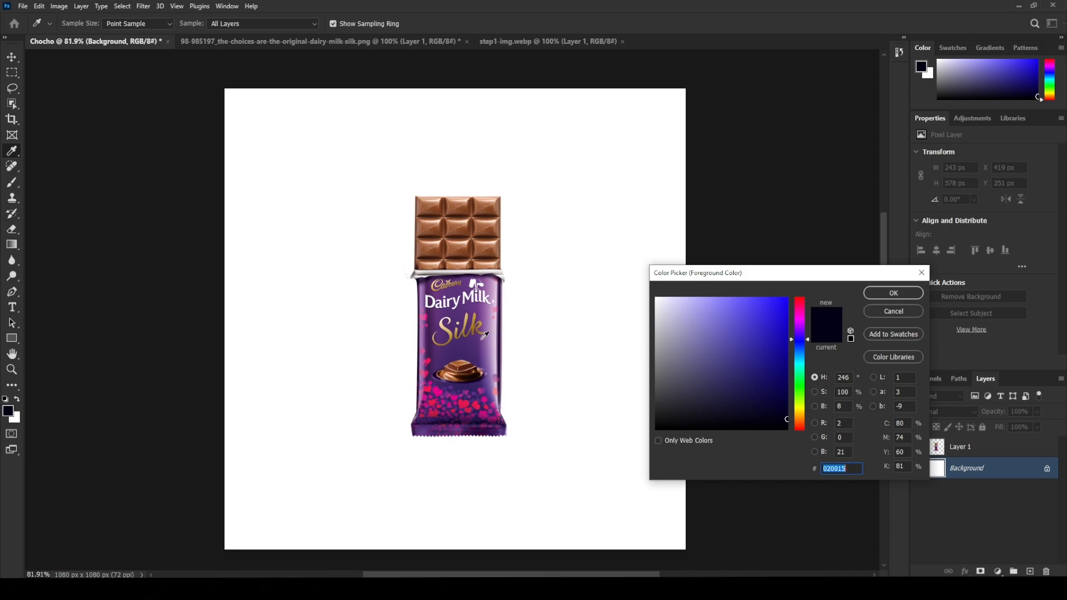
Fill the Background layer with the dark purple #3c1d4e sampled from the wrapper
{"action": "left_click", "coordinate": [433, 342]}
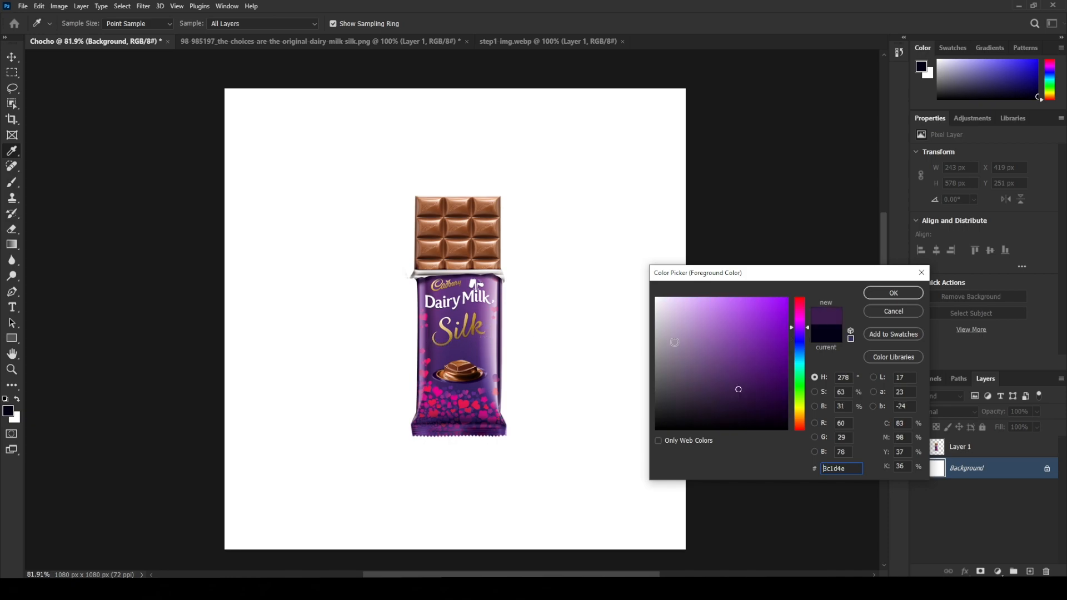
{"action": "left_click", "coordinate": [894, 293]}
{"action": "key", "text": "alt+BackSpace"}
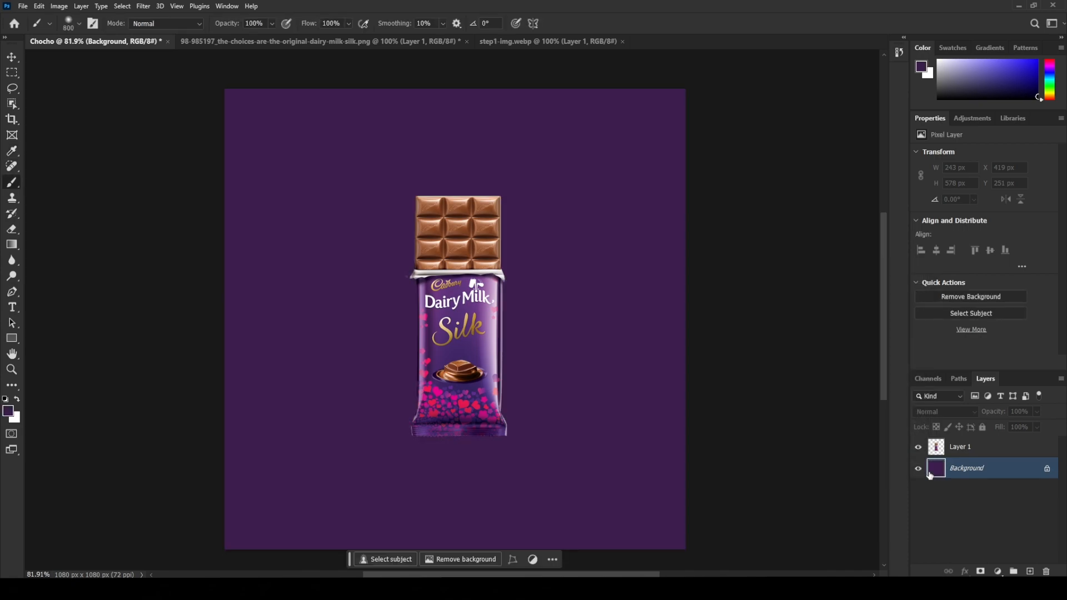
Paint a soft light-purple glow behind the chocolate bar on a new layer, using an 800 px brush
{"action": "left_click", "coordinate": [9, 411]}
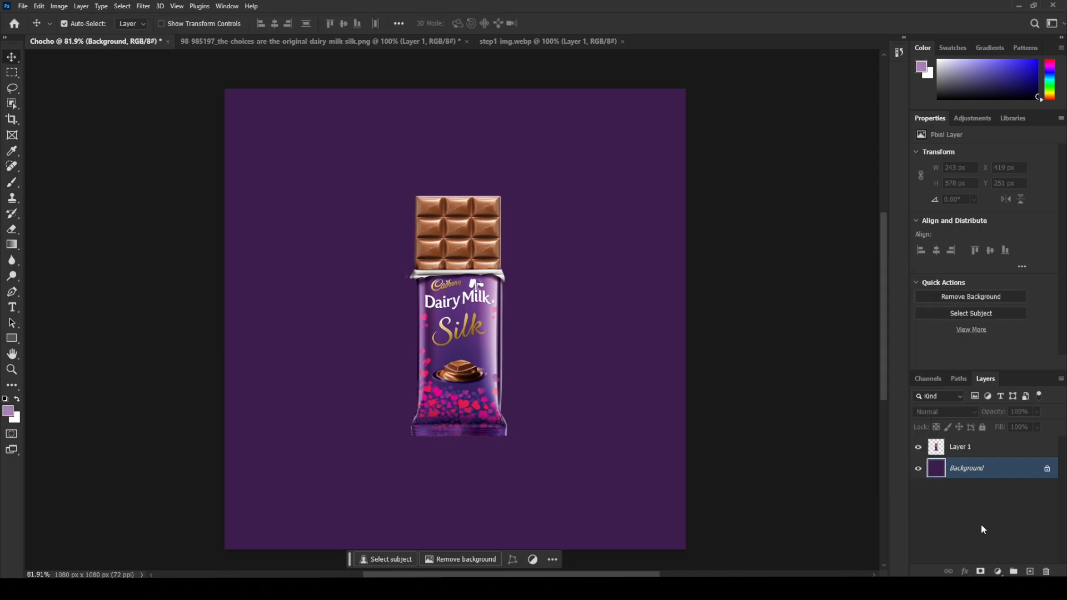
{"action": "left_click", "coordinate": [1028, 572]}
{"action": "key", "text": "b"}
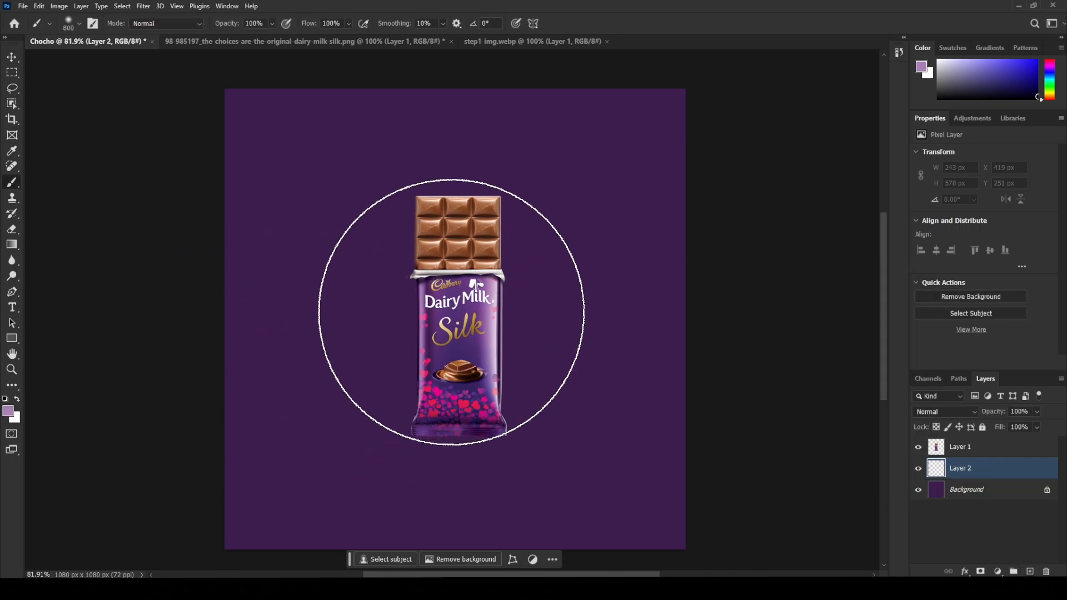
{"action": "left_click", "coordinate": [460, 317]}
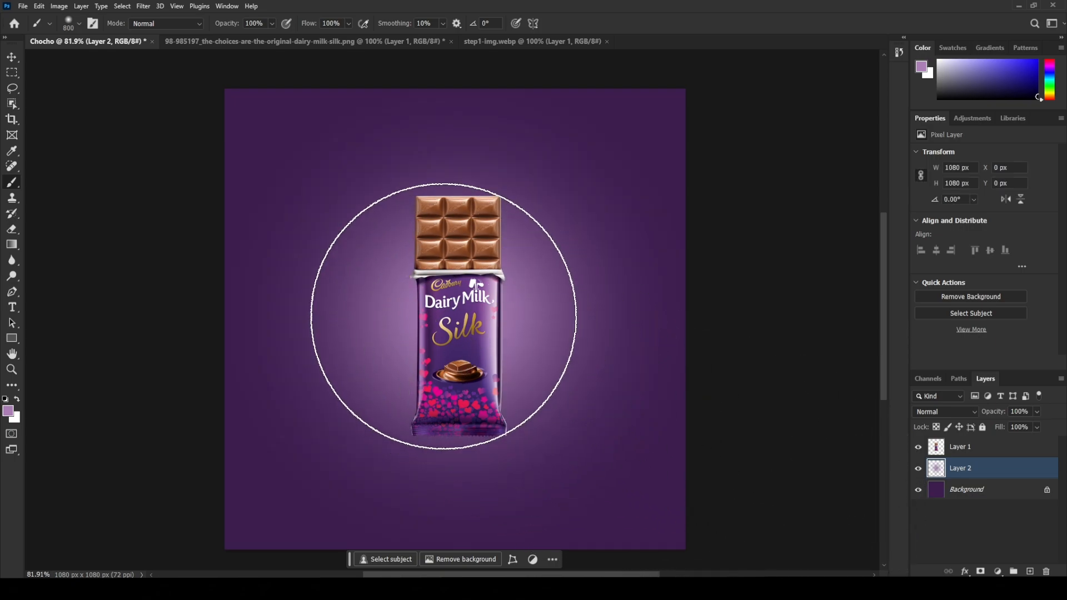
{"action": "left_click", "coordinate": [453, 333]}
{"action": "key", "text": "v"}
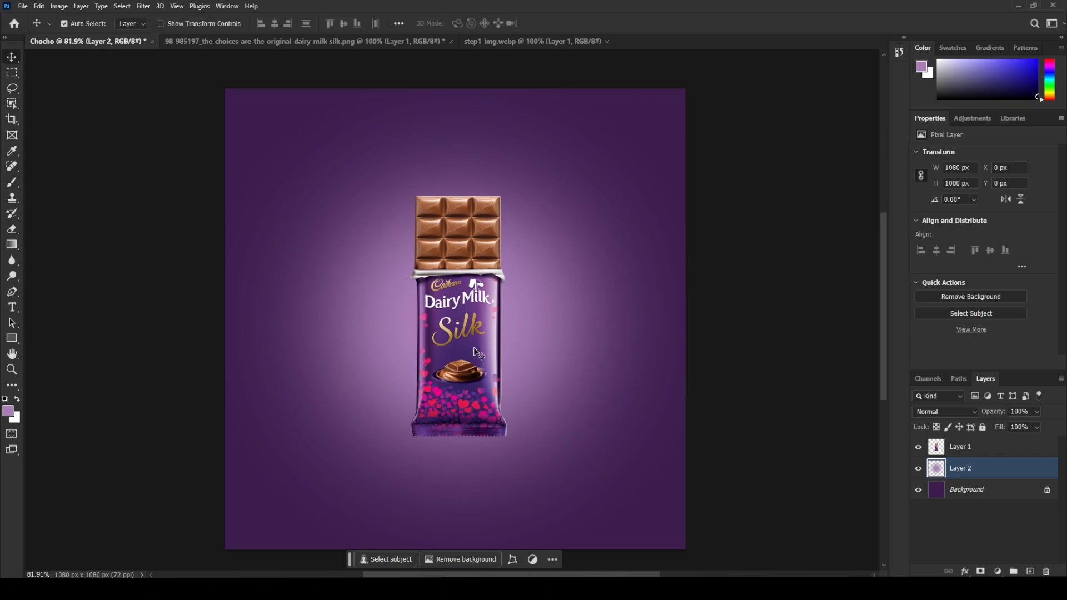
Enlarge the glow layer slightly beyond the canvas edges and reposition it behind the chocolate bar
{"action": "key", "text": "ctrl+t"}
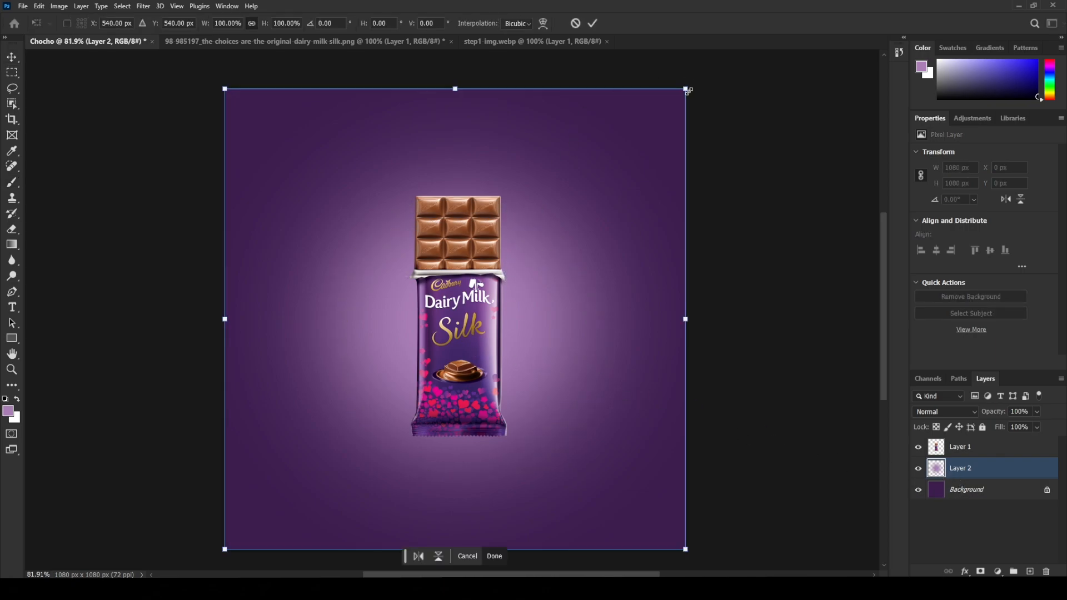
{"action": "left_click_drag", "start_coordinate": [689, 91], "coordinate": [711, 57]}
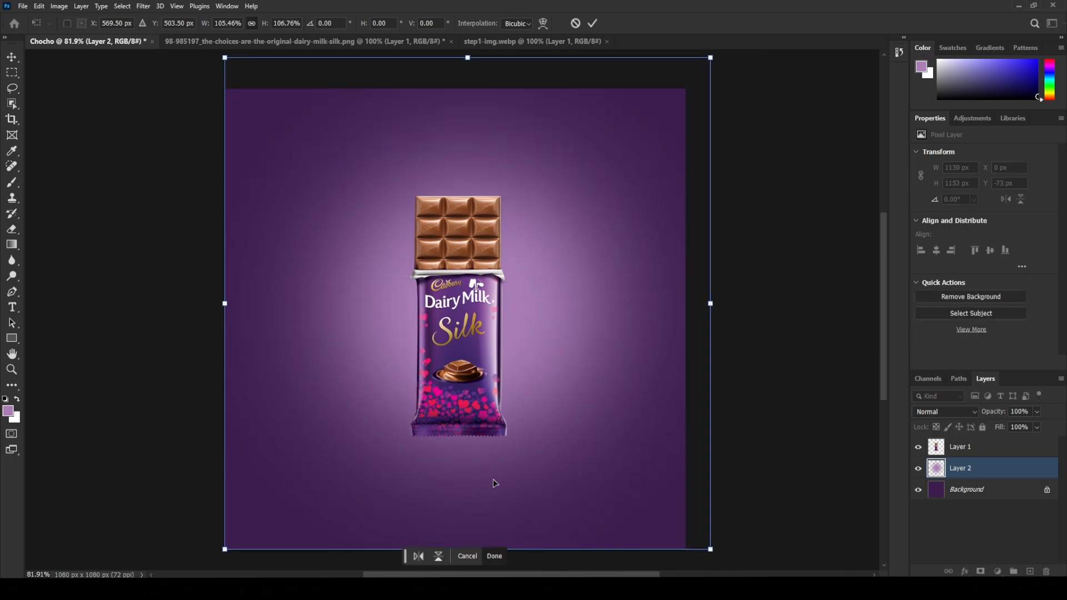
{"action": "scroll", "coordinate": [396, 408], "scroll_direction": "down", "scroll_amount": 2}
{"action": "scroll", "coordinate": [392, 405], "scroll_direction": "down", "scroll_amount": 3}
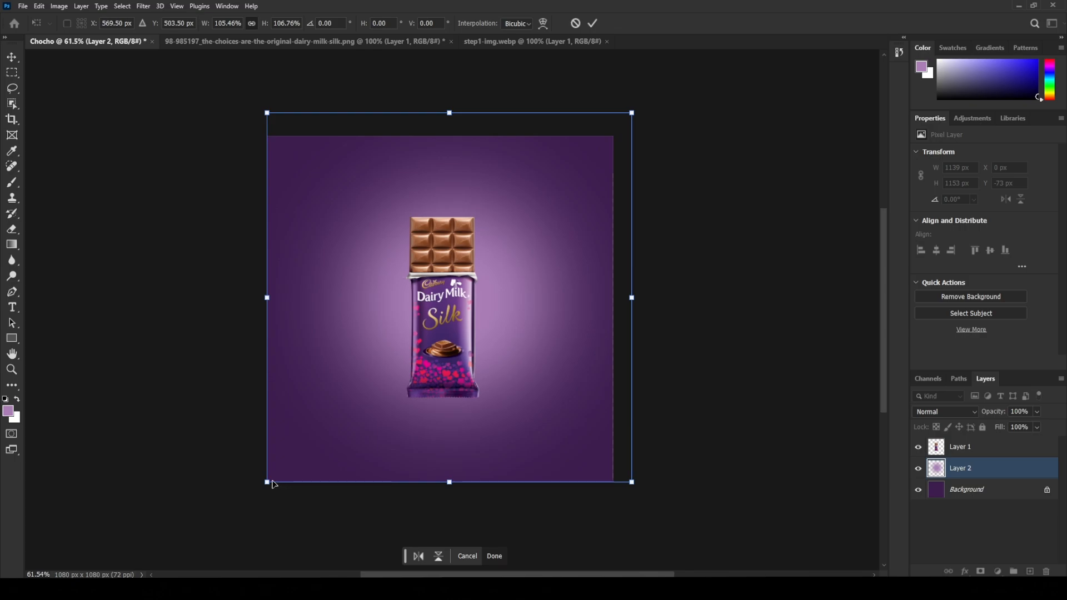
{"action": "left_click_drag", "start_coordinate": [268, 482], "coordinate": [229, 519]}
{"action": "left_click_drag", "start_coordinate": [509, 334], "coordinate": [516, 324]}
{"action": "left_click_drag", "start_coordinate": [640, 508], "coordinate": [597, 459]}
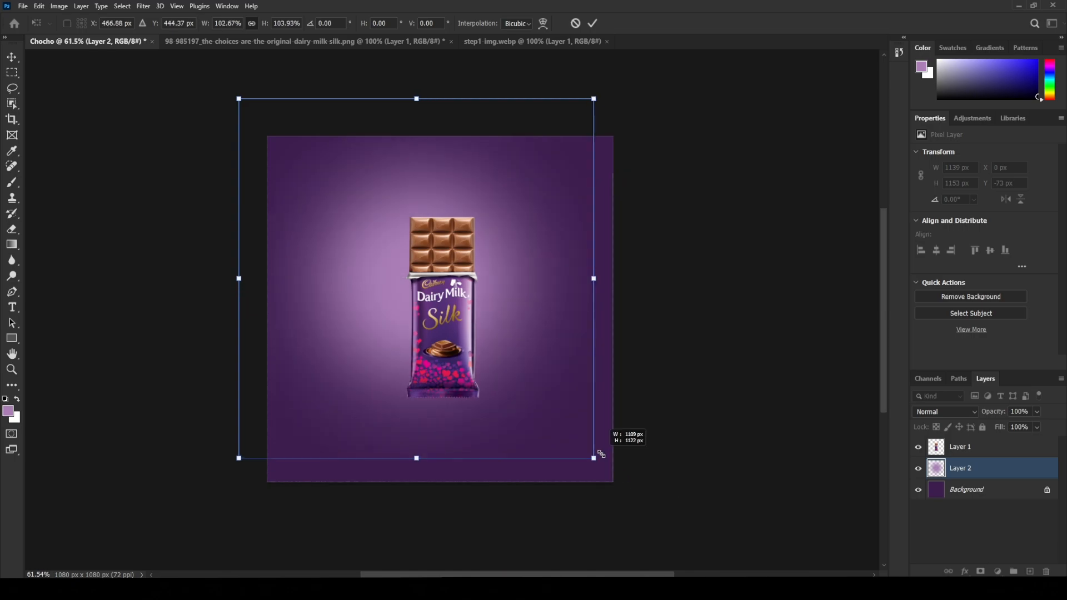
{"action": "left_click_drag", "start_coordinate": [532, 322], "coordinate": [514, 318]}
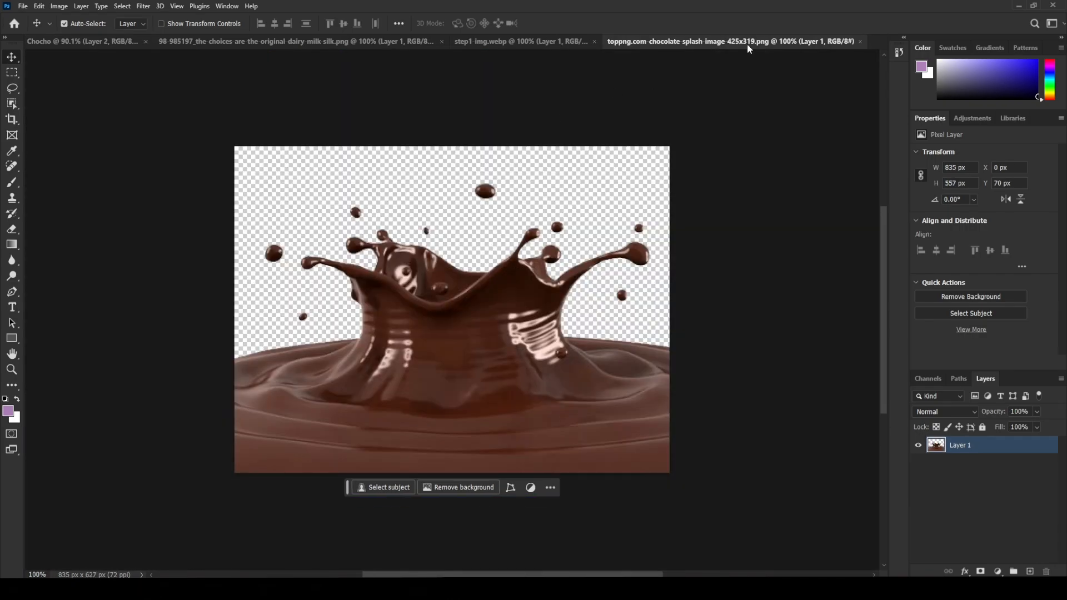
Copy the chocolate splash image into the Chocho document, close its source and place the splash in front of the bar
{"action": "mouse_move", "coordinate": [747, 43]}
{"action": "left_mouse_down"}
{"action": "mouse_move", "coordinate": [749, 75]}
{"action": "mouse_move", "coordinate": [753, 52]}
{"action": "left_mouse_up"}
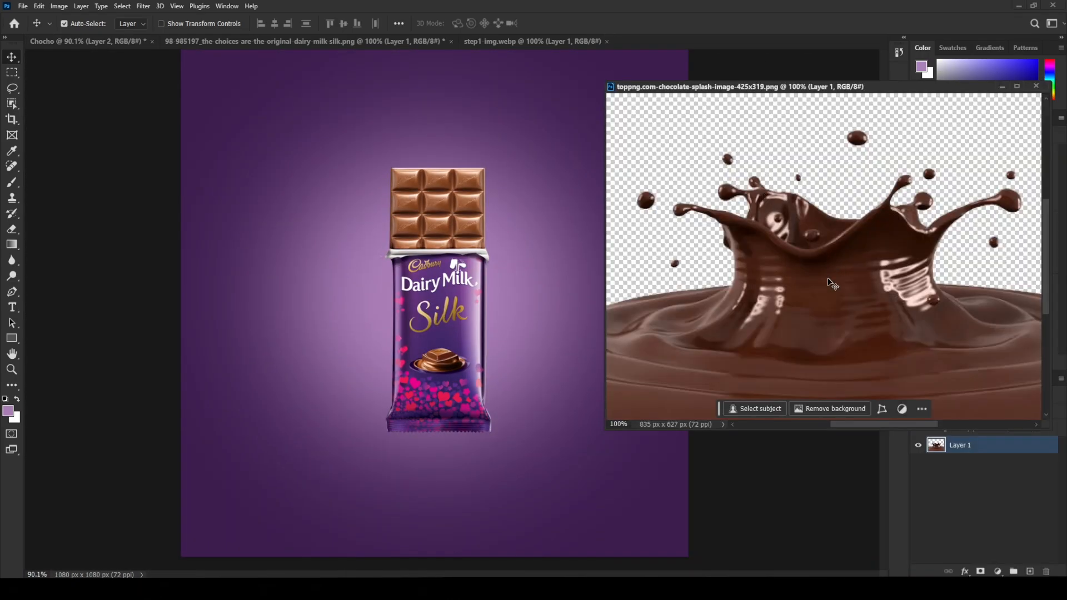
{"action": "left_click_drag", "start_coordinate": [826, 307], "coordinate": [350, 420]}
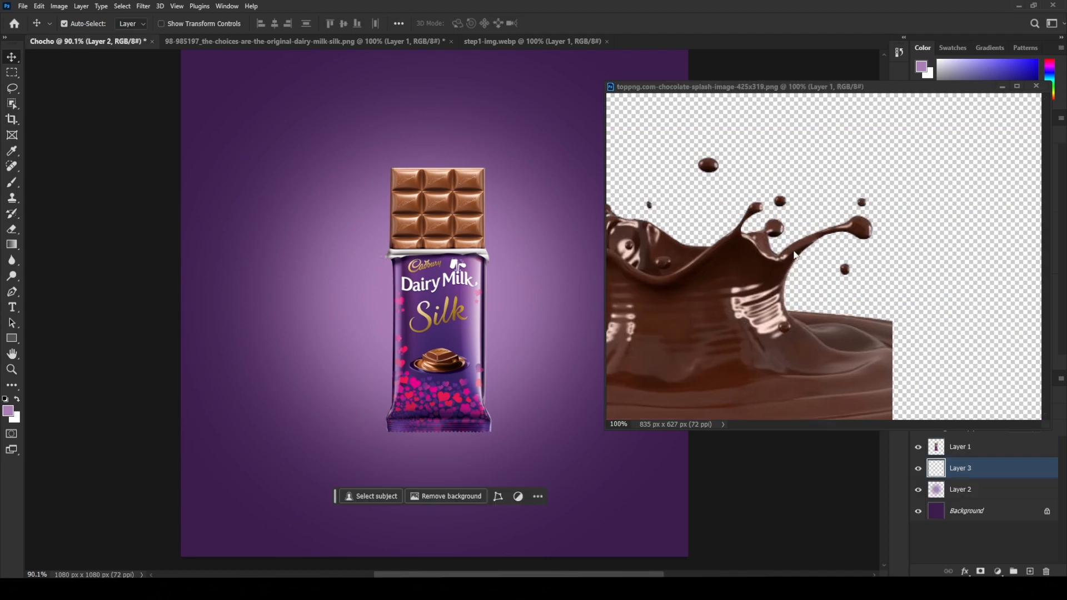
{"action": "left_click", "coordinate": [1036, 86]}
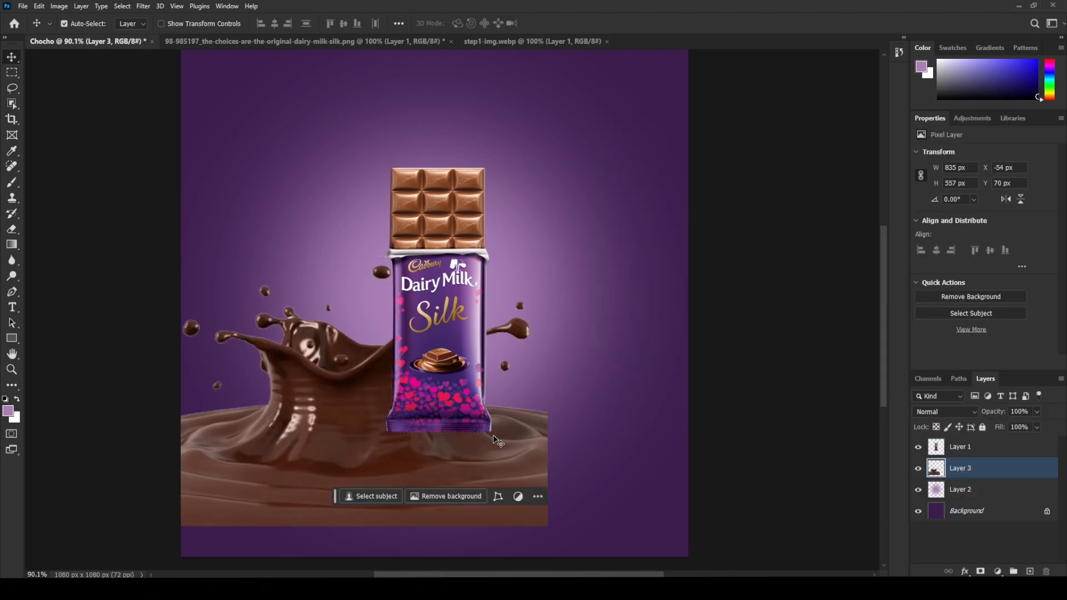
{"action": "key", "text": "ctrl+bracketright"}
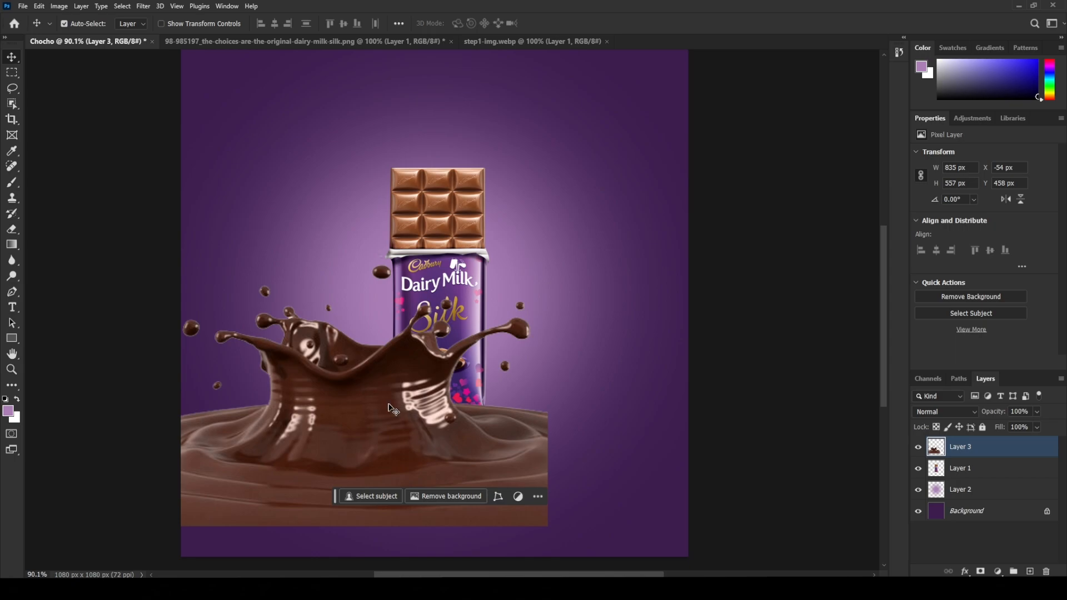
{"action": "left_click_drag", "start_coordinate": [390, 406], "coordinate": [458, 427]}
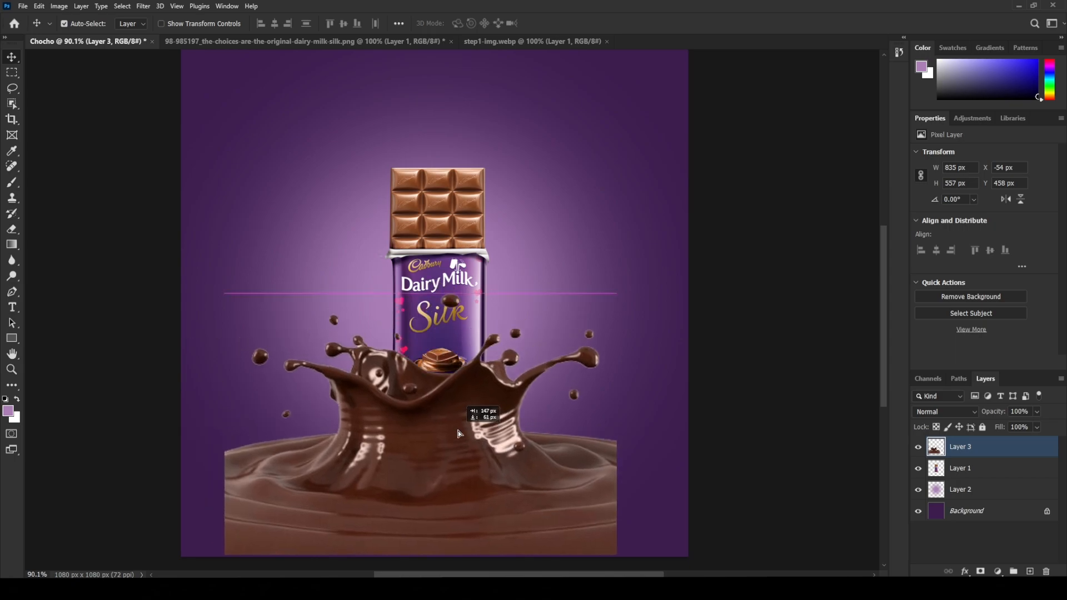
Scale the chocolate splash to 73.59% and position it over the lower end of the chocolate bar
{"action": "key", "text": "ctrl+t"}
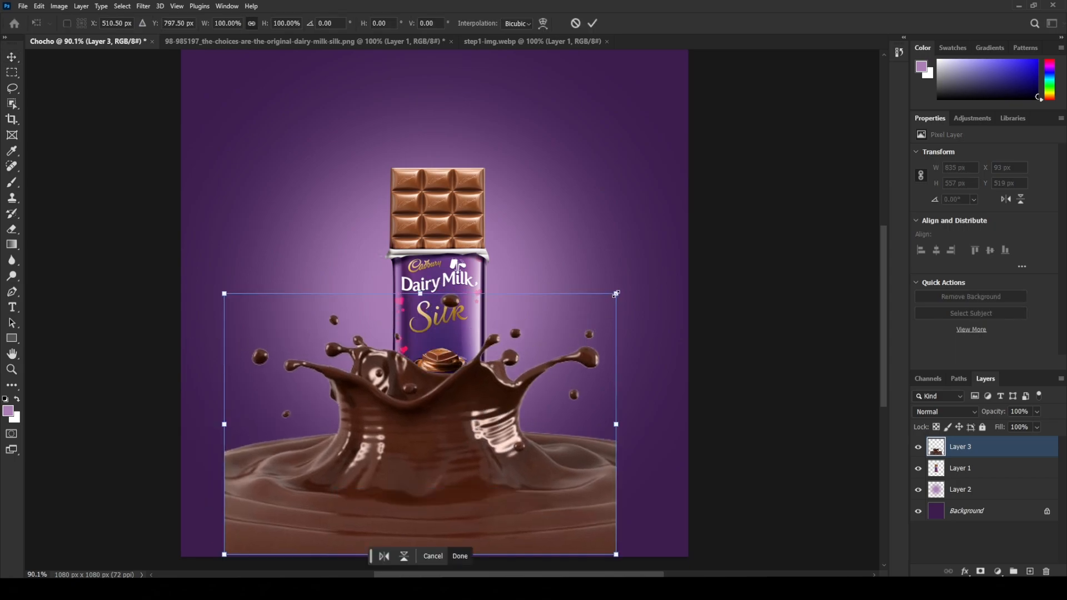
{"action": "left_click_drag", "start_coordinate": [616, 293], "coordinate": [509, 362]}
{"action": "left_click_drag", "start_coordinate": [398, 463], "coordinate": [450, 439]}
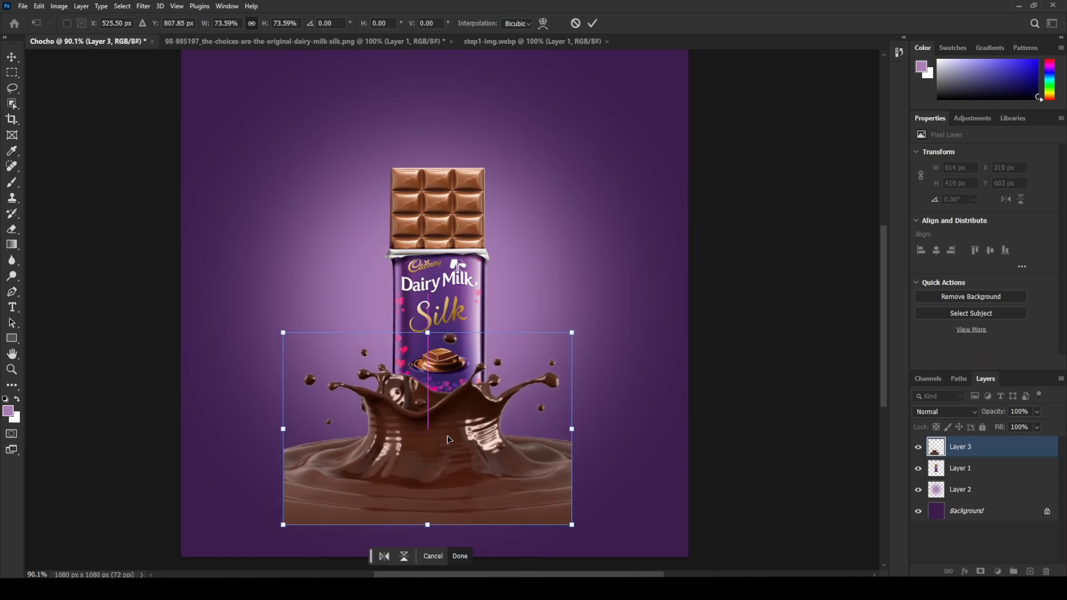
{"action": "key", "text": "Return"}
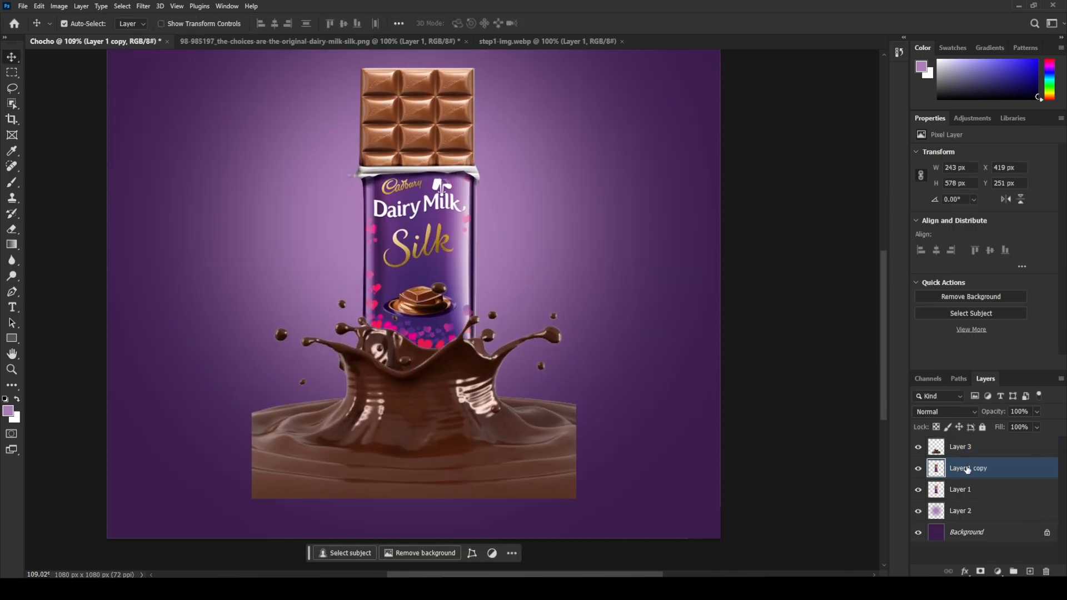
Place the duplicated chocolate bar layer above the splash and erase its bottom end over the front of the splash
{"action": "left_click_drag", "start_coordinate": [968, 470], "coordinate": [979, 443]}
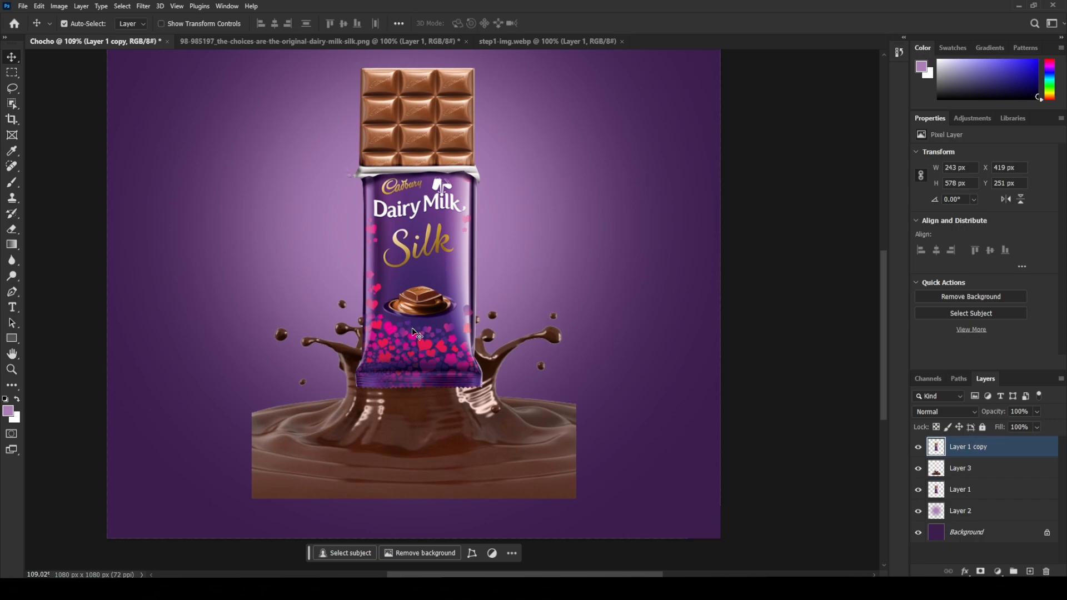
{"action": "key", "text": "e"}
{"action": "mouse_move", "coordinate": [352, 392]}
{"action": "left_mouse_down"}
{"action": "mouse_move", "coordinate": [476, 391]}
{"action": "mouse_move", "coordinate": [336, 386]}
{"action": "mouse_move", "coordinate": [375, 369]}
{"action": "mouse_move", "coordinate": [354, 363]}
{"action": "mouse_move", "coordinate": [405, 381]}
{"action": "mouse_move", "coordinate": [472, 372]}
{"action": "left_mouse_up"}
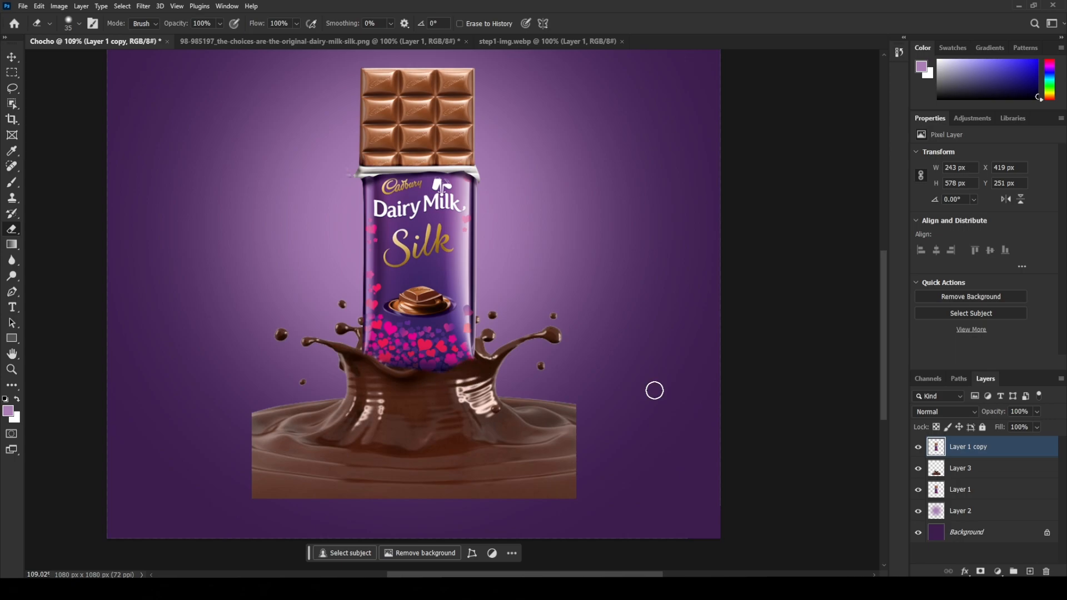
Lower the bar copy's opacity to 46% and erase the wrapper covering the splash's right-hand tip, reducing the eraser size to 9 px
{"action": "left_click_drag", "start_coordinate": [1020, 428], "coordinate": [1011, 428]}
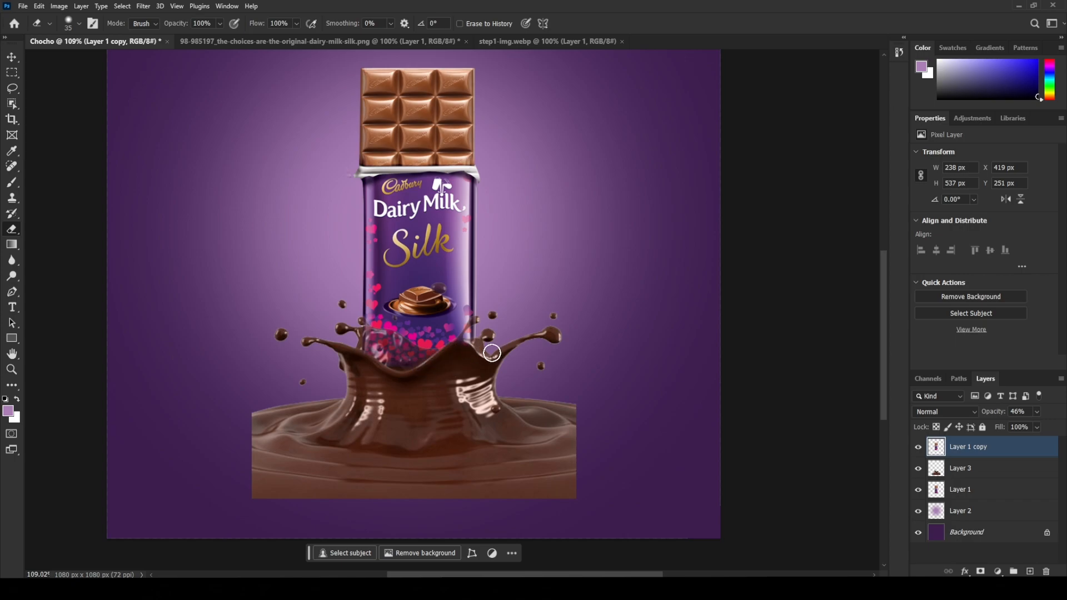
{"action": "left_click_drag", "start_coordinate": [480, 334], "coordinate": [468, 332]}
{"action": "key", "text": "["}
{"action": "key", "text": "["}
{"action": "key", "text": "["}
{"action": "key", "text": "["}
{"action": "key", "text": "["}
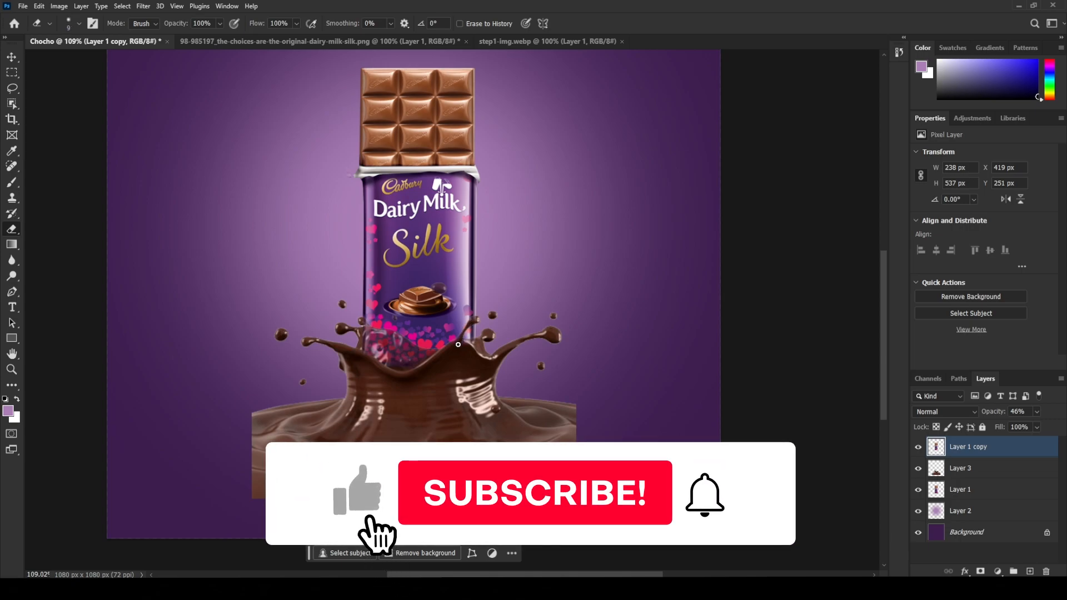
{"action": "scroll", "coordinate": [362, 344], "scroll_direction": "up", "scroll_amount": 5}
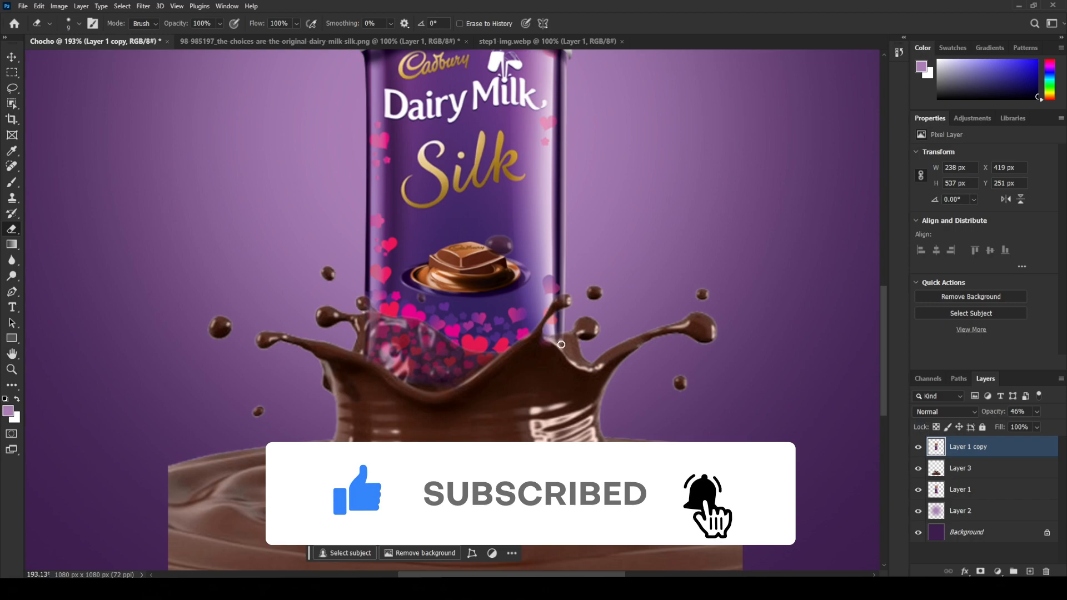
Restore the bar copy's opacity to 100% and erase the leftover wrapper edge along the splash's rim
{"action": "left_click", "coordinate": [1037, 411]}
{"action": "left_click_drag", "start_coordinate": [1032, 424], "coordinate": [1063, 433]}
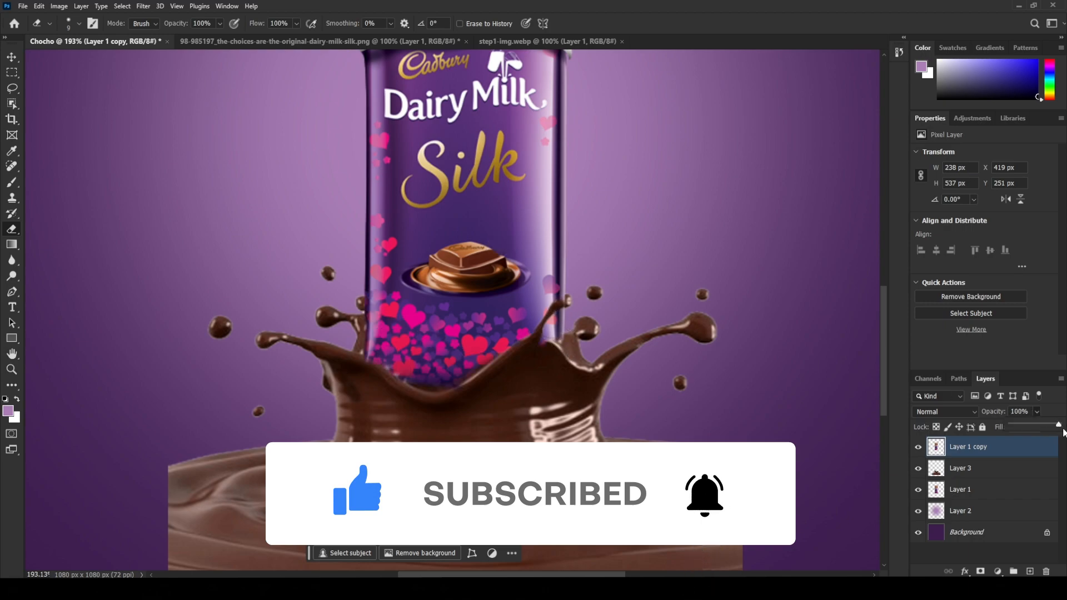
{"action": "left_click_drag", "start_coordinate": [466, 392], "coordinate": [462, 389]}
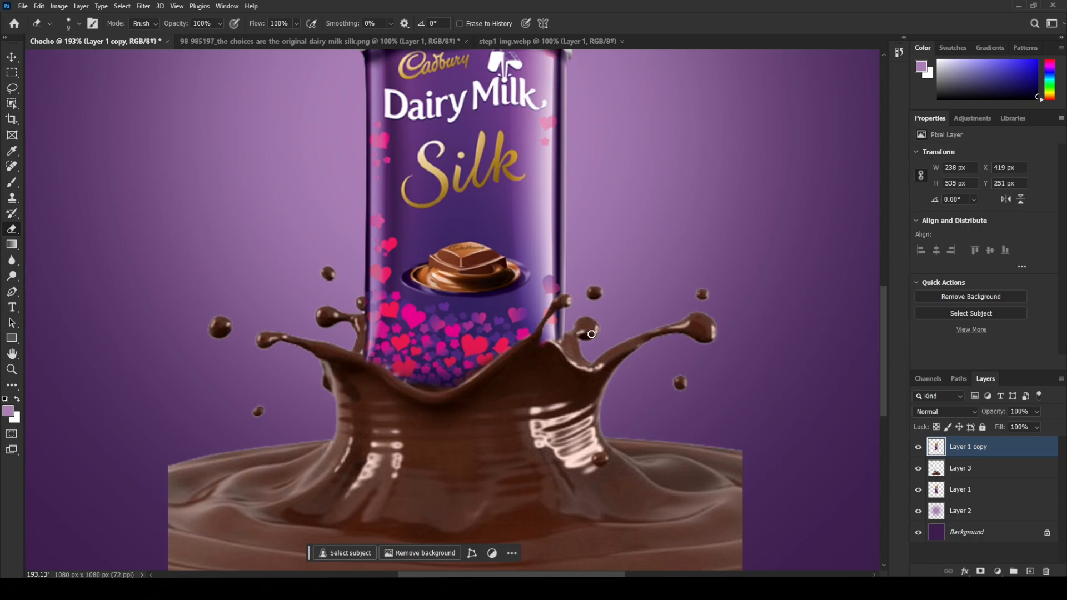
{"action": "scroll", "coordinate": [591, 334], "scroll_direction": "down", "scroll_amount": 5}
{"action": "key", "text": "v"}
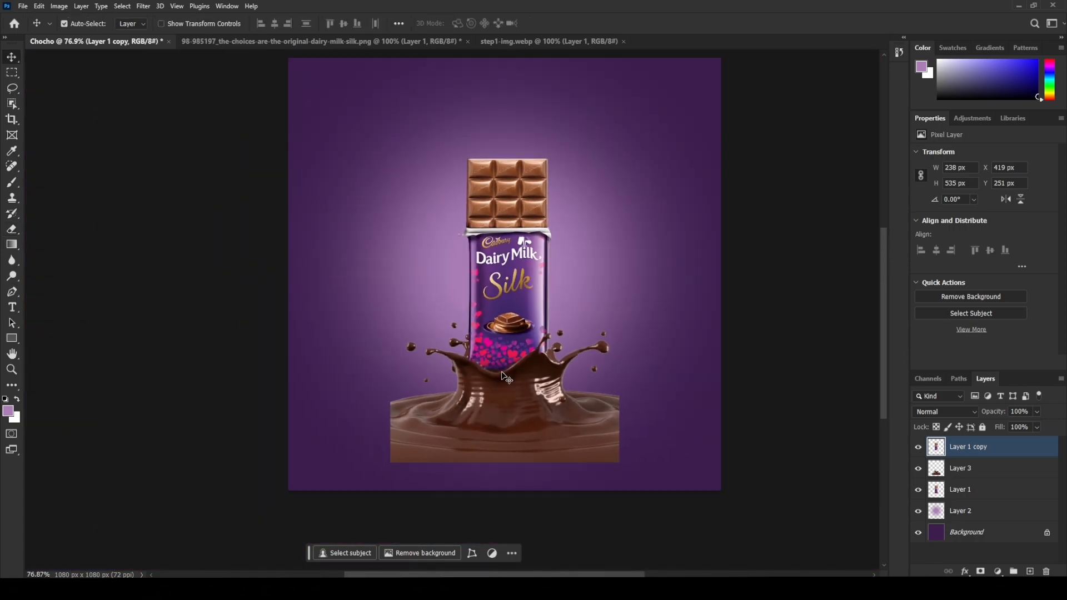
Move both chocolate bar layers down 50 px together, deeper into the splash
{"action": "left_click", "coordinate": [994, 493], "text": "ctrl"}
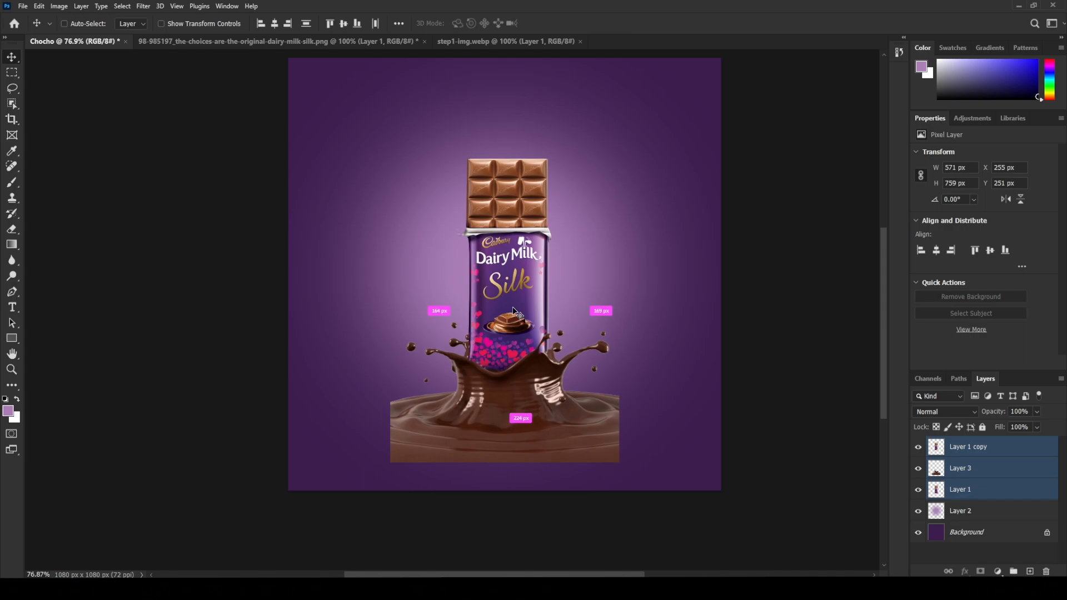
{"action": "key", "text": "ctrl+t"}
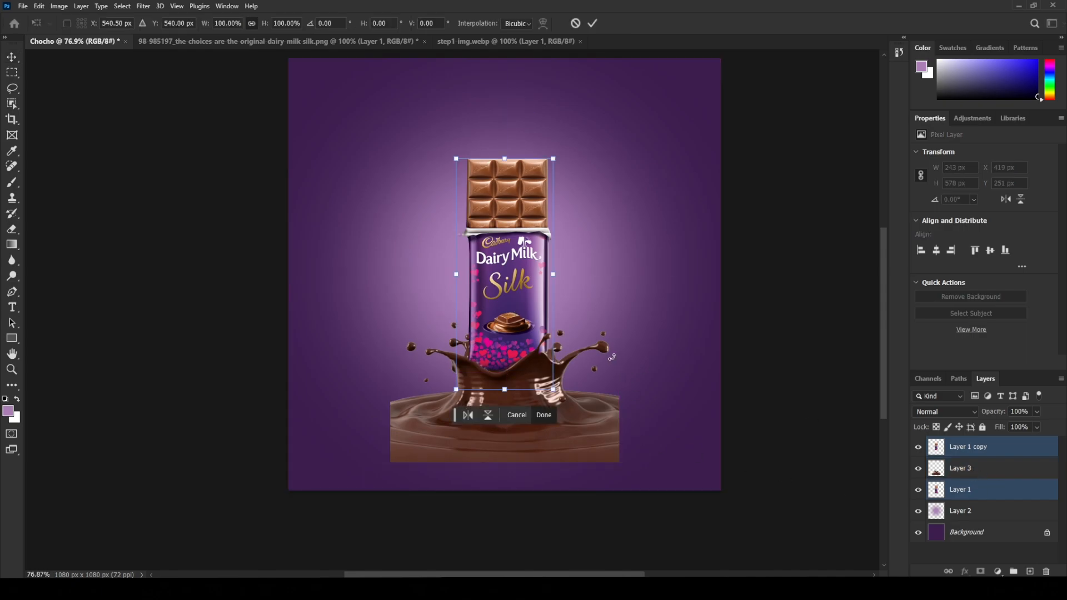
{"action": "key", "text": "shift+Down"}
{"action": "key", "text": "shift+Down"}
{"action": "key", "text": "shift+Down"}
{"action": "key", "text": "shift+Down"}
{"action": "key", "text": "shift+Down"}
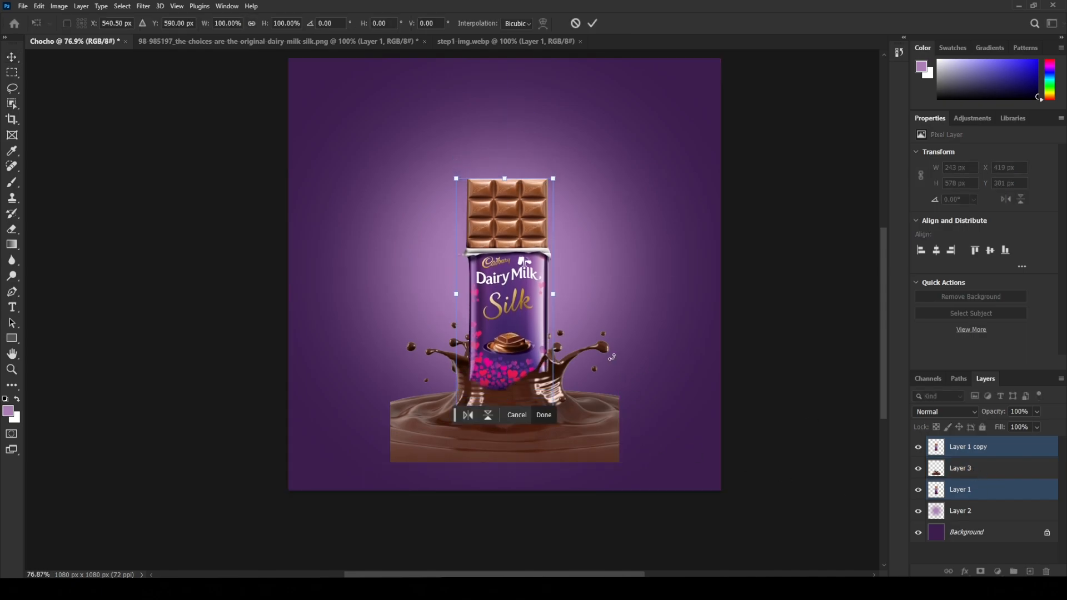
Rotate both chocolate bar layers to -6.89° and shift them 15 px to the left within the splash
{"action": "left_click_drag", "start_coordinate": [564, 176], "coordinate": [544, 168]}
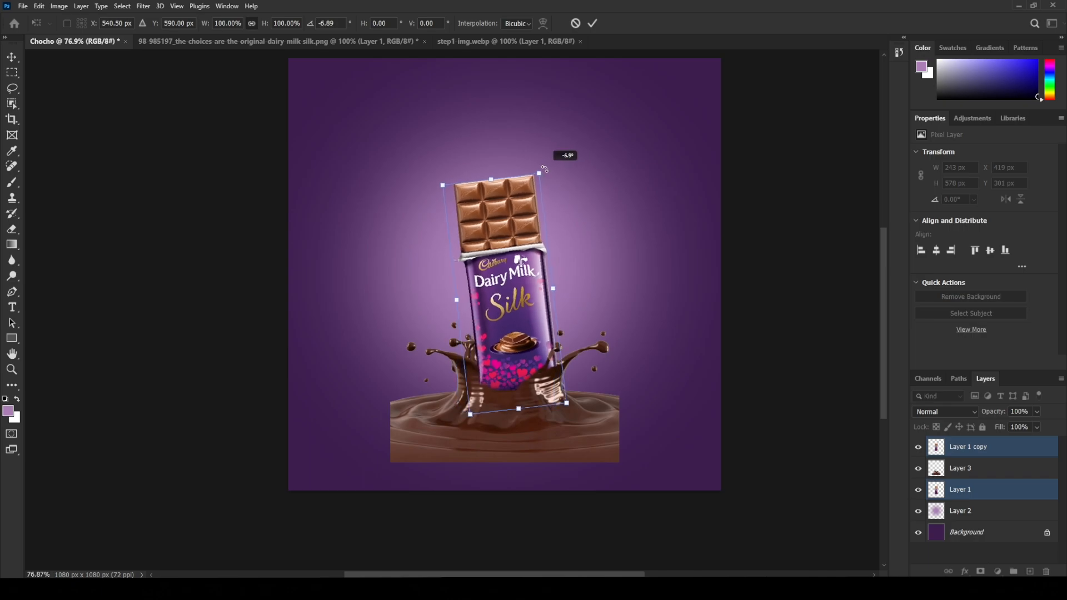
{"action": "left_click_drag", "start_coordinate": [530, 301], "coordinate": [525, 303]}
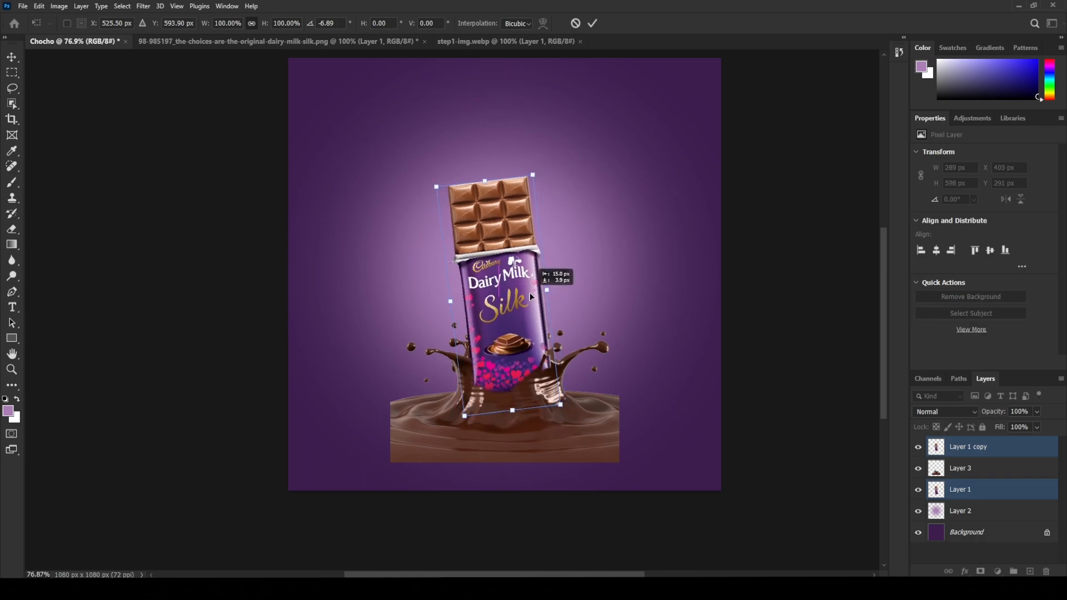
{"action": "key", "text": "Return"}
Lower the upper bar copy's opacity to 35% and erase its lower end along the splash's front rim, adjusting the eraser size
{"action": "left_click", "coordinate": [983, 449]}
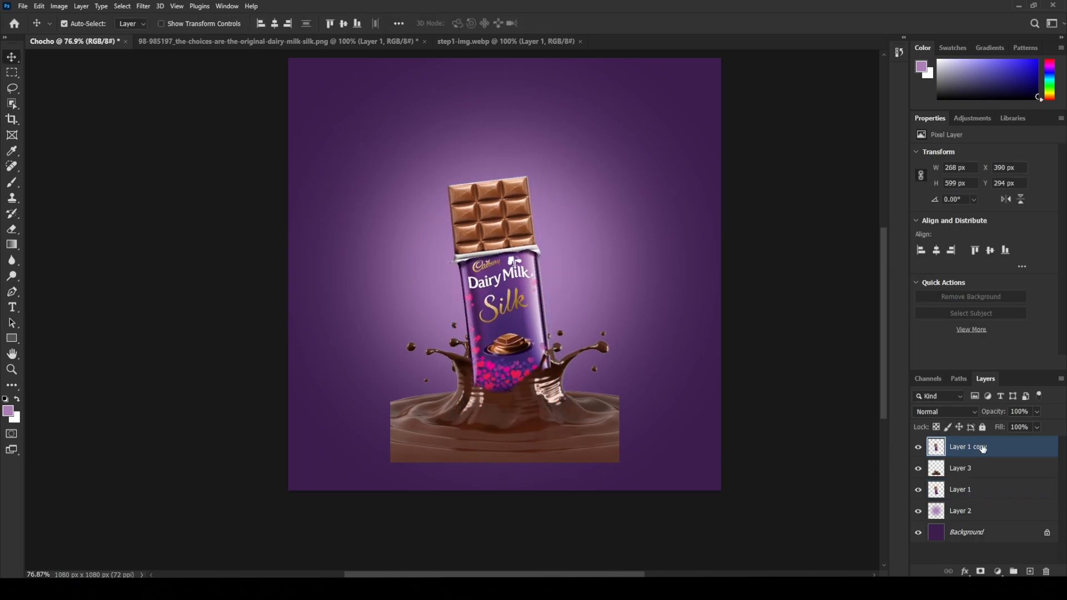
{"action": "scroll", "coordinate": [488, 388], "scroll_direction": "up", "scroll_amount": 4}
{"action": "left_click", "coordinate": [1037, 411]}
{"action": "left_click_drag", "start_coordinate": [1039, 424], "coordinate": [1008, 431]}
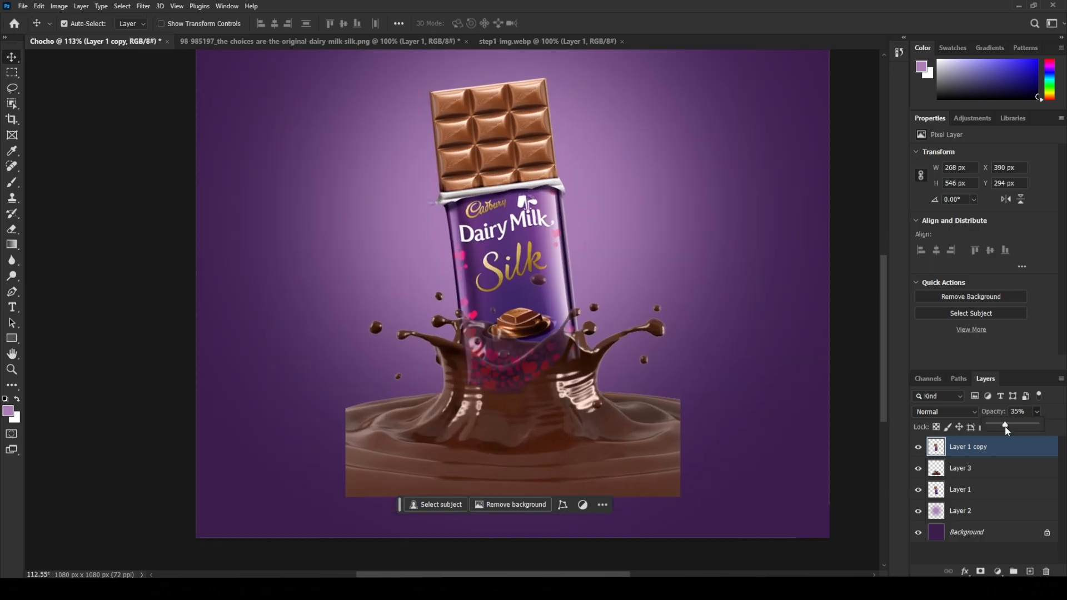
{"action": "scroll", "coordinate": [504, 389], "scroll_direction": "up", "scroll_amount": 3}
{"action": "key", "text": "e"}
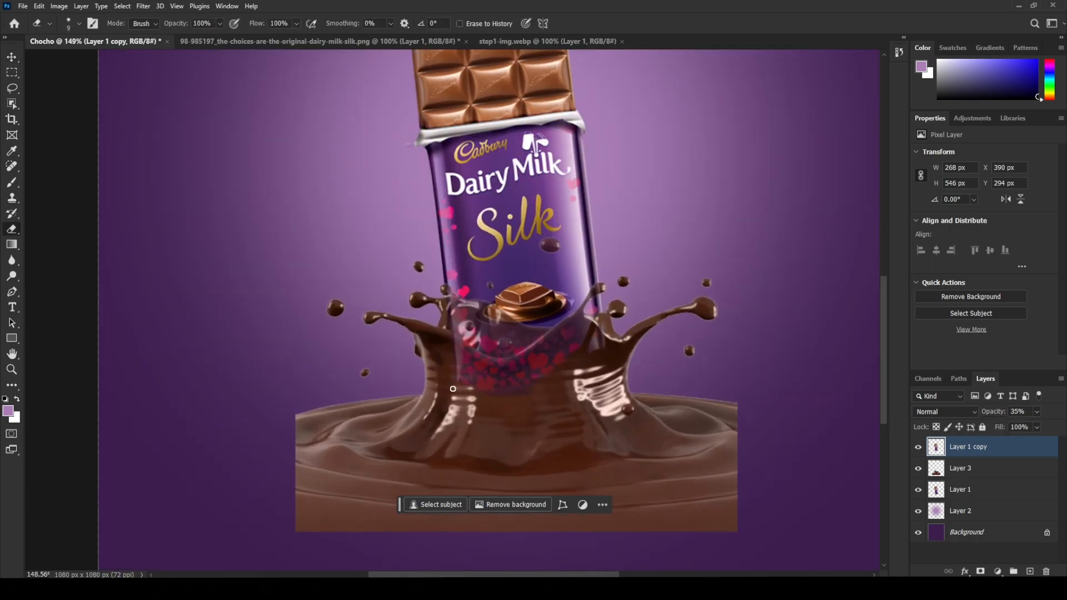
{"action": "key", "text": "bracketright"}
{"action": "key", "text": "bracketright"}
{"action": "key", "text": "bracketright"}
{"action": "key", "text": "bracketright"}
{"action": "key", "text": "bracketright"}
{"action": "mouse_move", "coordinate": [532, 388]}
{"action": "left_mouse_down"}
{"action": "mouse_move", "coordinate": [553, 372]}
{"action": "mouse_move", "coordinate": [508, 385]}
{"action": "mouse_move", "coordinate": [450, 377]}
{"action": "mouse_move", "coordinate": [442, 362]}
{"action": "mouse_move", "coordinate": [494, 383]}
{"action": "mouse_move", "coordinate": [533, 378]}
{"action": "mouse_move", "coordinate": [584, 341]}
{"action": "left_mouse_up"}
{"action": "key", "text": "bracketleft"}
{"action": "key", "text": "bracketleft"}
{"action": "key", "text": "bracketleft"}
{"action": "key", "text": "bracketleft"}
{"action": "key", "text": "bracketleft"}
{"action": "key", "text": "bracketleft"}
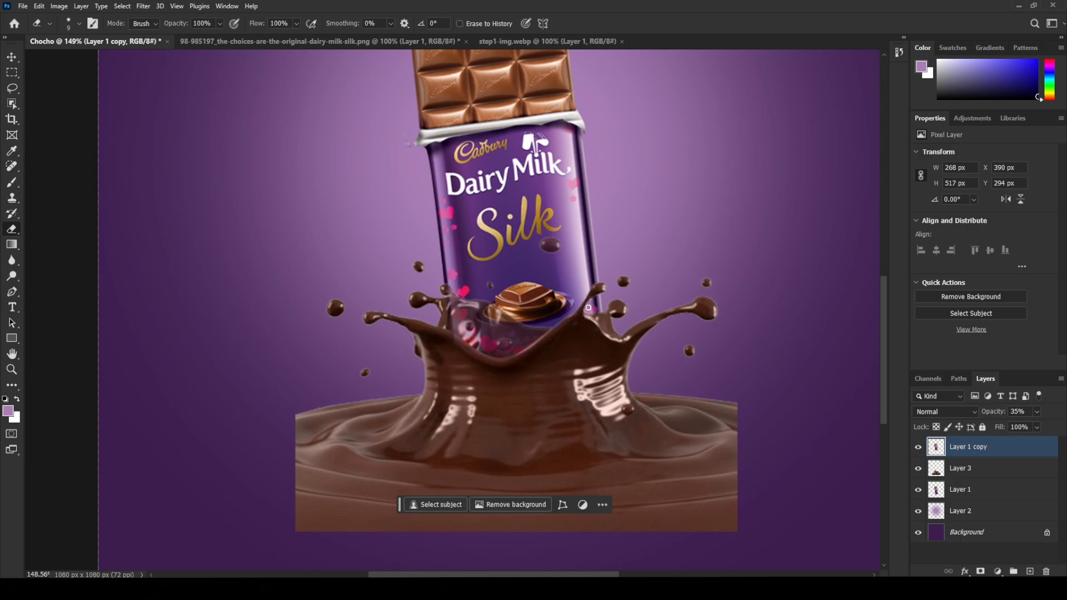
Restore the upper bar copy's opacity to 100%
{"action": "left_click", "coordinate": [1037, 412]}
{"action": "left_click_drag", "start_coordinate": [1031, 425], "coordinate": [1059, 424]}
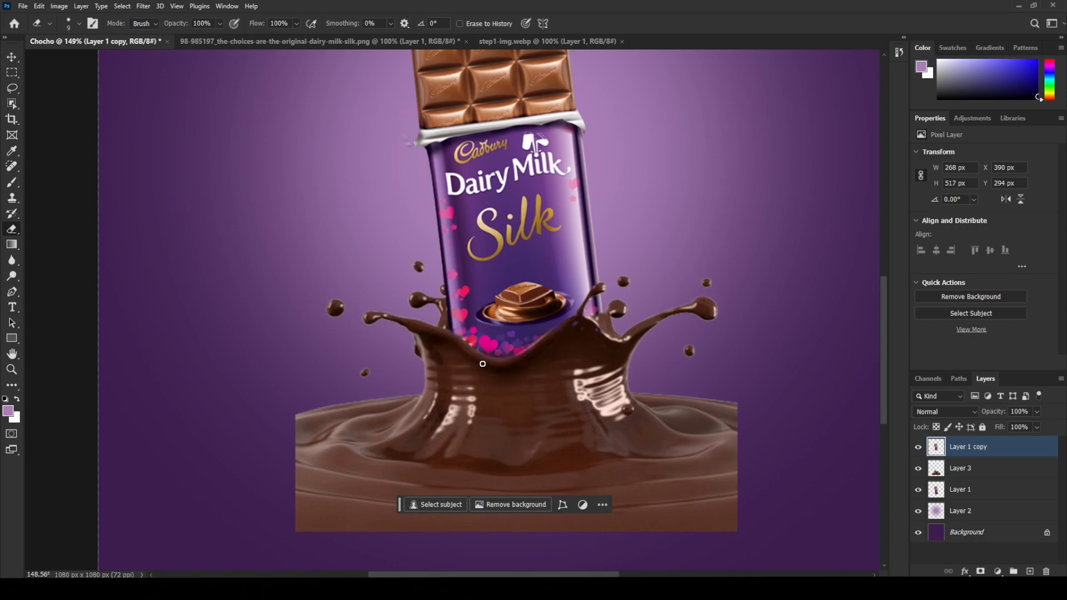
{"action": "key", "text": "v"}
{"action": "scroll", "coordinate": [507, 373], "scroll_direction": "down", "scroll_amount": 5}
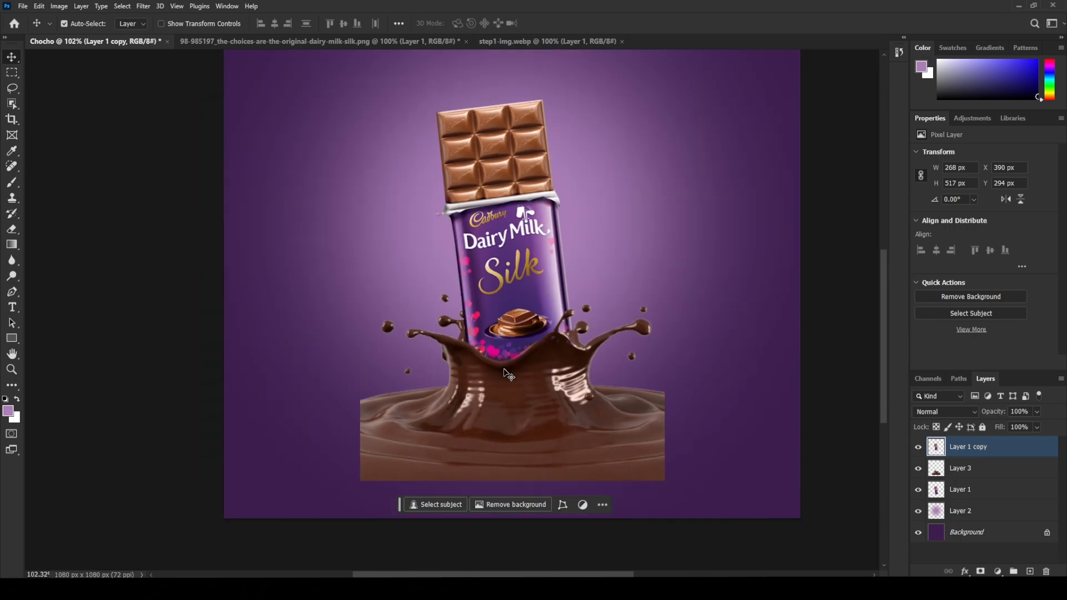
Scale both bar layers and the splash together to 129.84%, keeping the splash's base on the canvas's bottom edge
{"action": "scroll", "coordinate": [522, 407], "scroll_direction": "up", "scroll_amount": 3}
{"action": "left_click", "coordinate": [525, 414]}
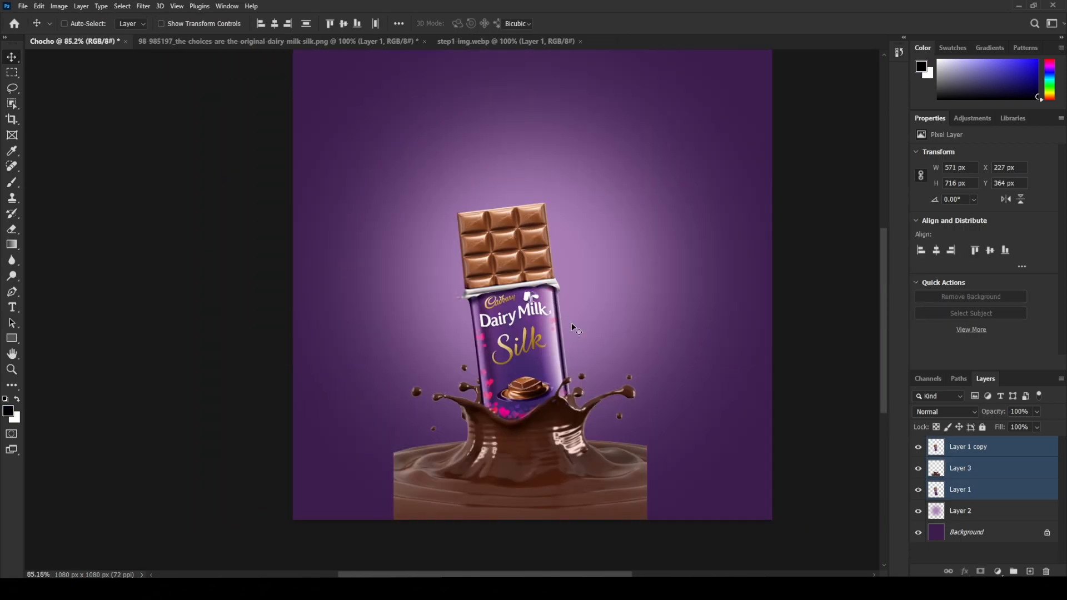
{"action": "key", "text": "ctrl+t"}
{"action": "left_click_drag", "start_coordinate": [522, 189], "coordinate": [532, 107]}
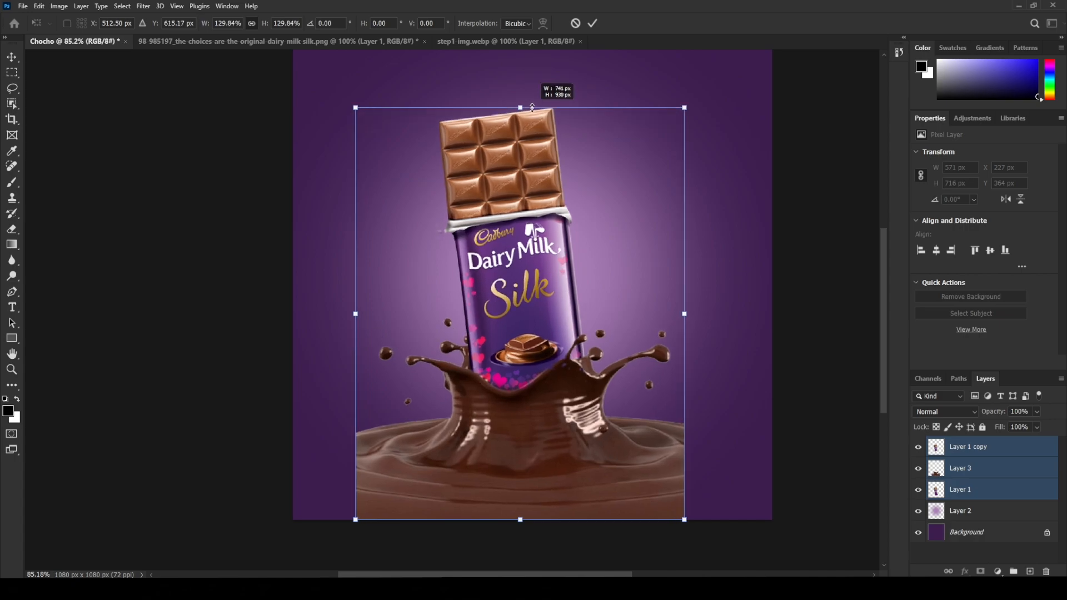
{"action": "scroll", "coordinate": [515, 349], "scroll_direction": "up", "scroll_amount": 2}
{"action": "scroll", "coordinate": [515, 349], "scroll_direction": "down", "scroll_amount": 3}
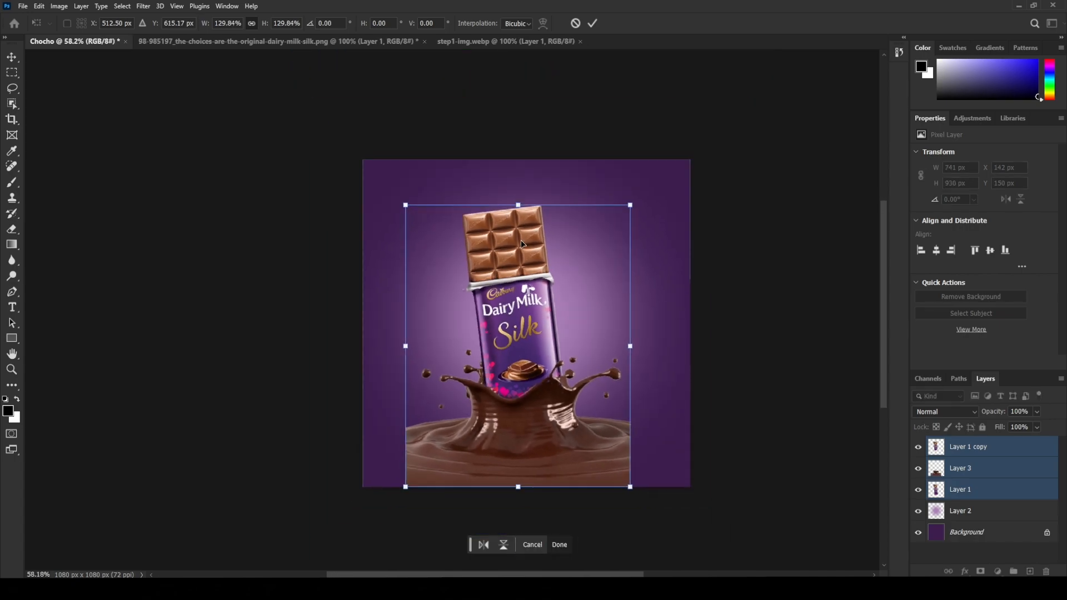
{"action": "key", "text": "Return"}
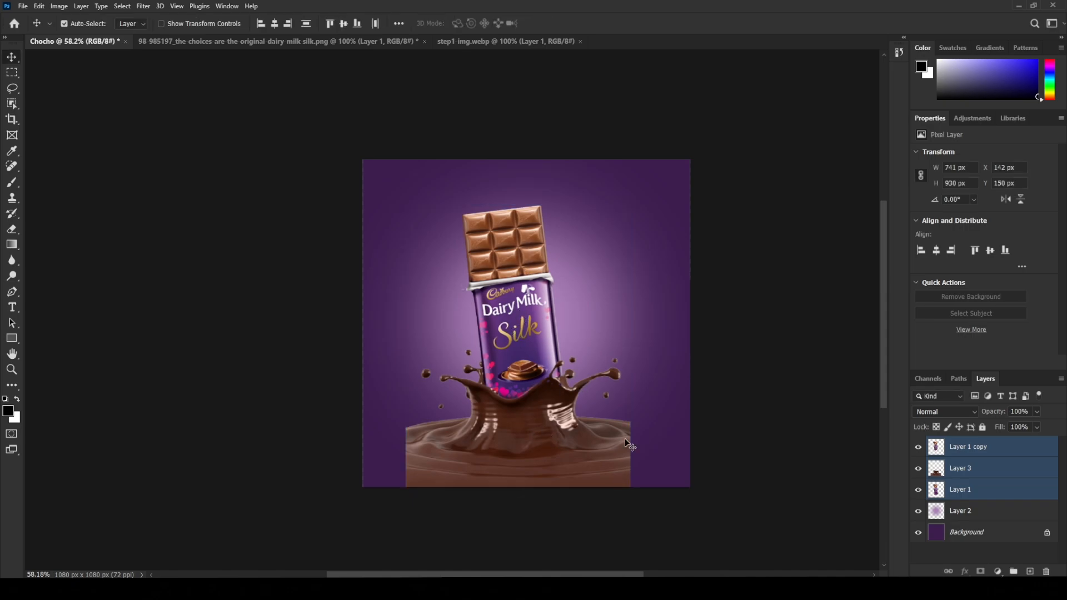
{"action": "scroll", "coordinate": [625, 440], "scroll_direction": "down", "scroll_amount": 1}
{"action": "scroll", "coordinate": [600, 415], "scroll_direction": "up", "scroll_amount": 2}
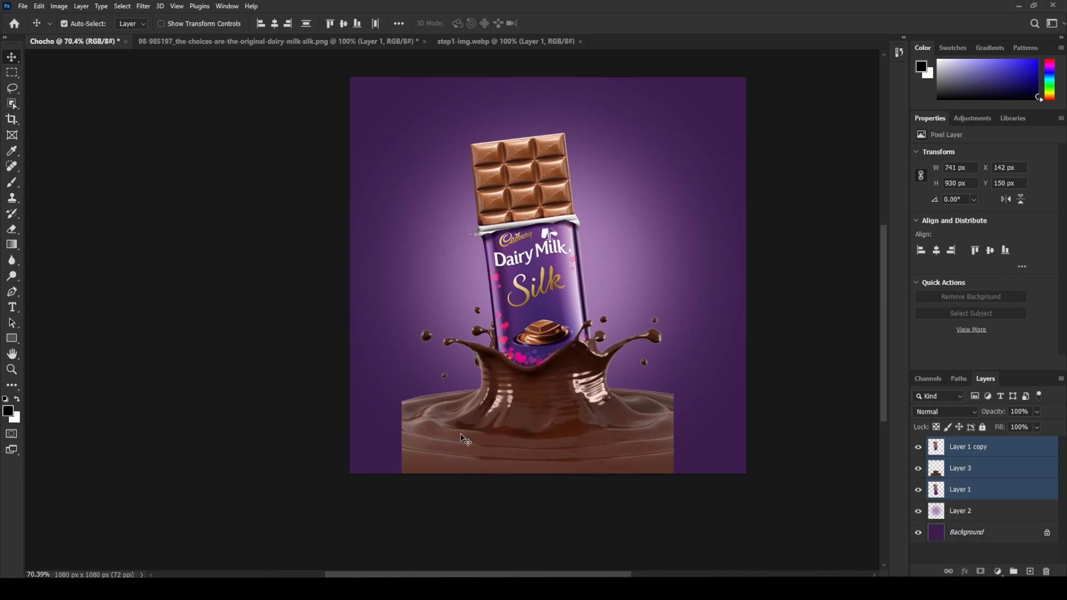
Select the empty area right of the chocolate pool on the splash layer and extend the pool there with Content-Aware Fill onto a new layer
{"action": "left_click", "coordinate": [13, 72]}
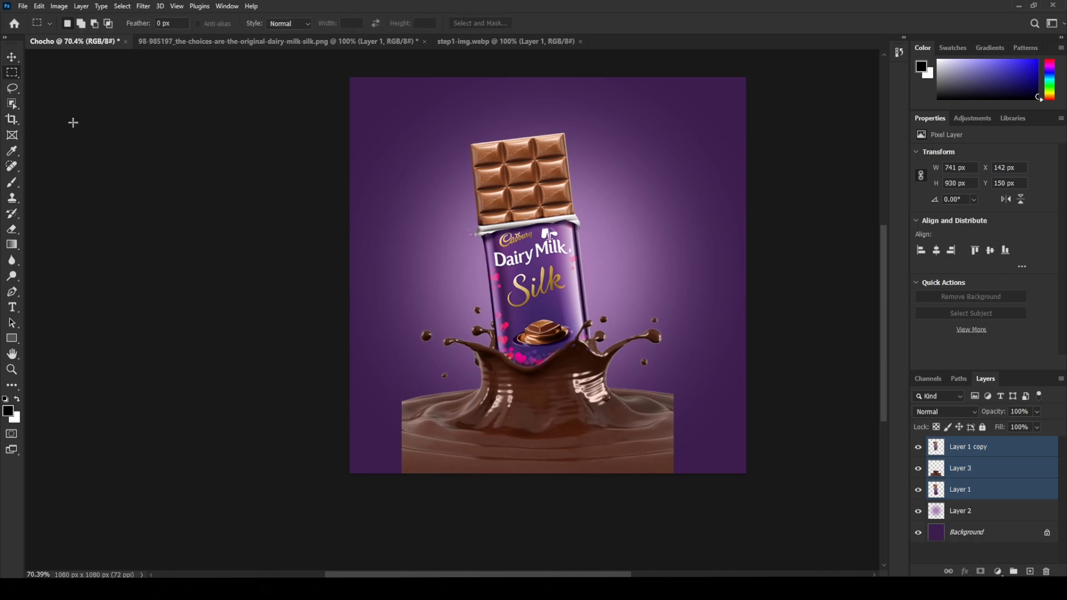
{"action": "left_click", "coordinate": [666, 398], "text": "ctrl"}
{"action": "left_click_drag", "start_coordinate": [667, 394], "coordinate": [800, 503]}
{"action": "right_click", "coordinate": [673, 441]}
{"action": "left_click", "coordinate": [712, 346]}
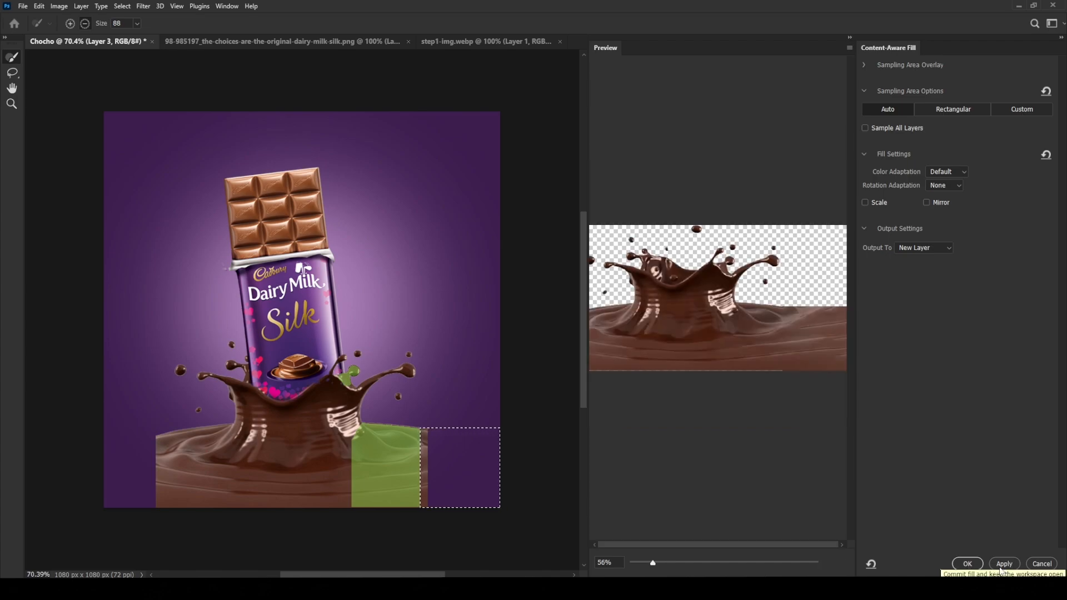
{"action": "left_click", "coordinate": [1004, 564]}
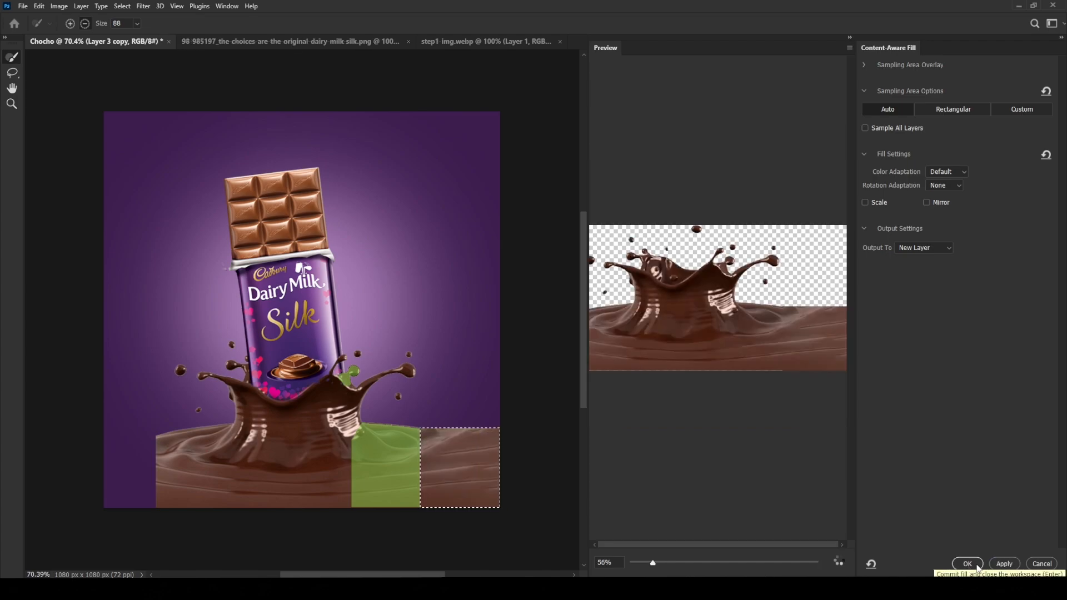
{"action": "left_click", "coordinate": [977, 567]}
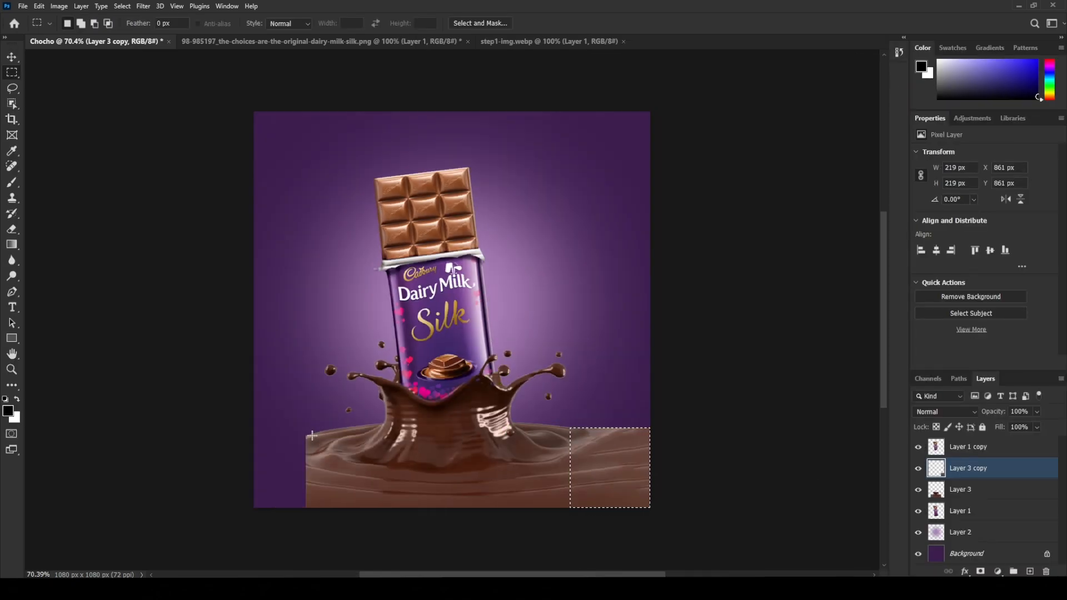
Select the empty area left of the chocolate pool and try to fill it using Content-Aware Fill from the Layer 3 copy layer
{"action": "left_click_drag", "start_coordinate": [311, 436], "coordinate": [217, 519]}
{"action": "right_click", "coordinate": [308, 238]}
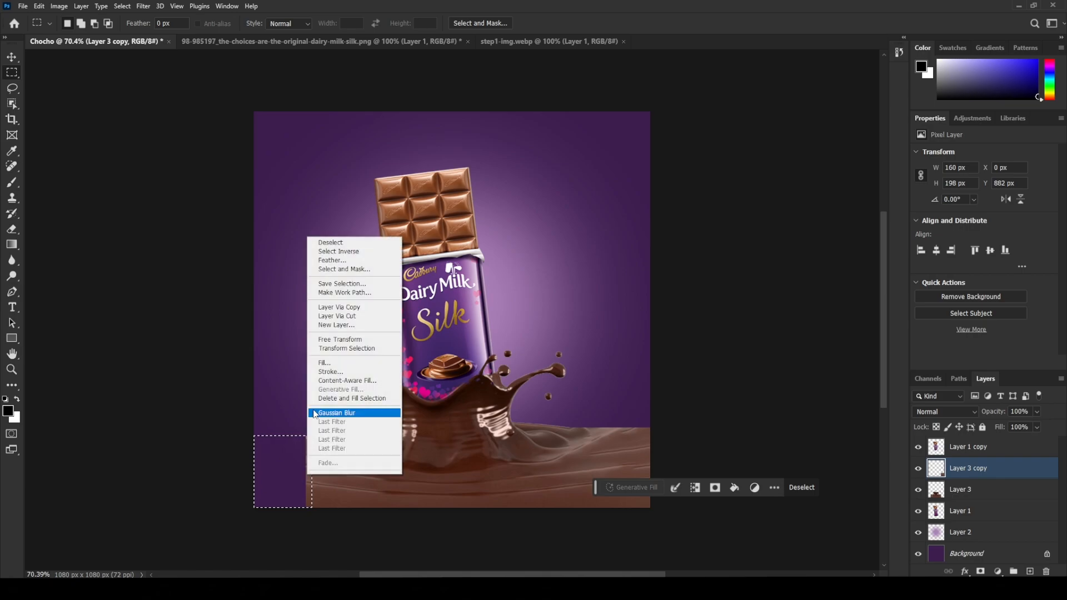
{"action": "left_click", "coordinate": [355, 381]}
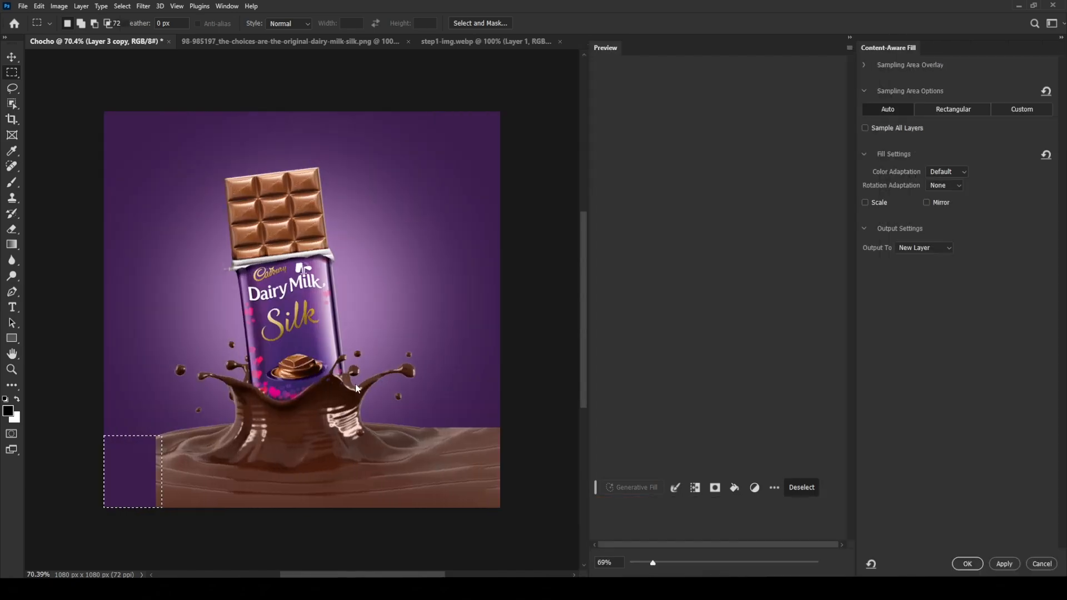
{"action": "left_click", "coordinate": [523, 218]}
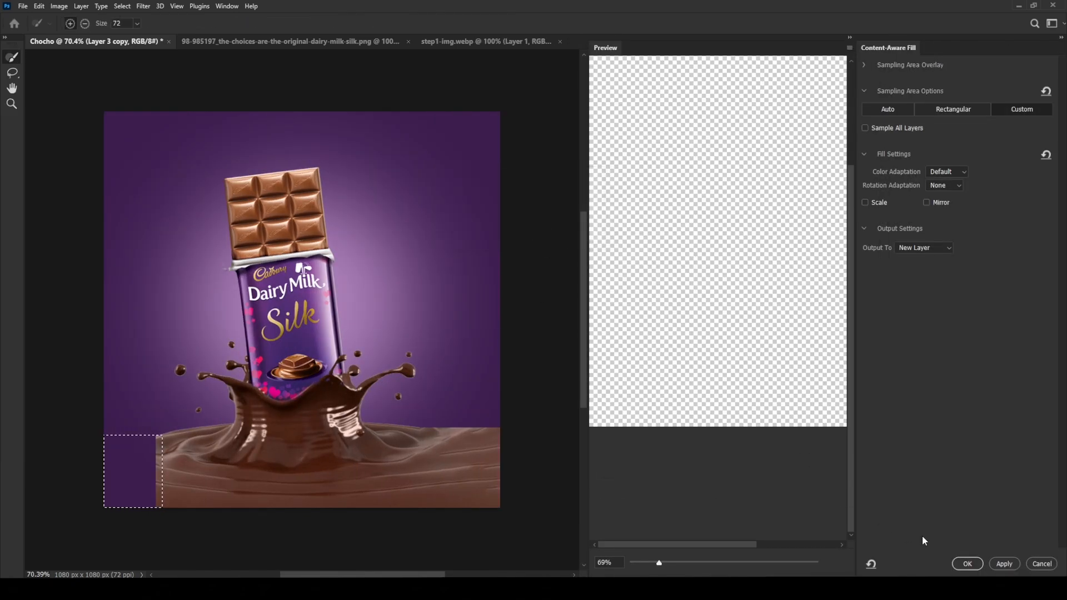
{"action": "left_click", "coordinate": [979, 570]}
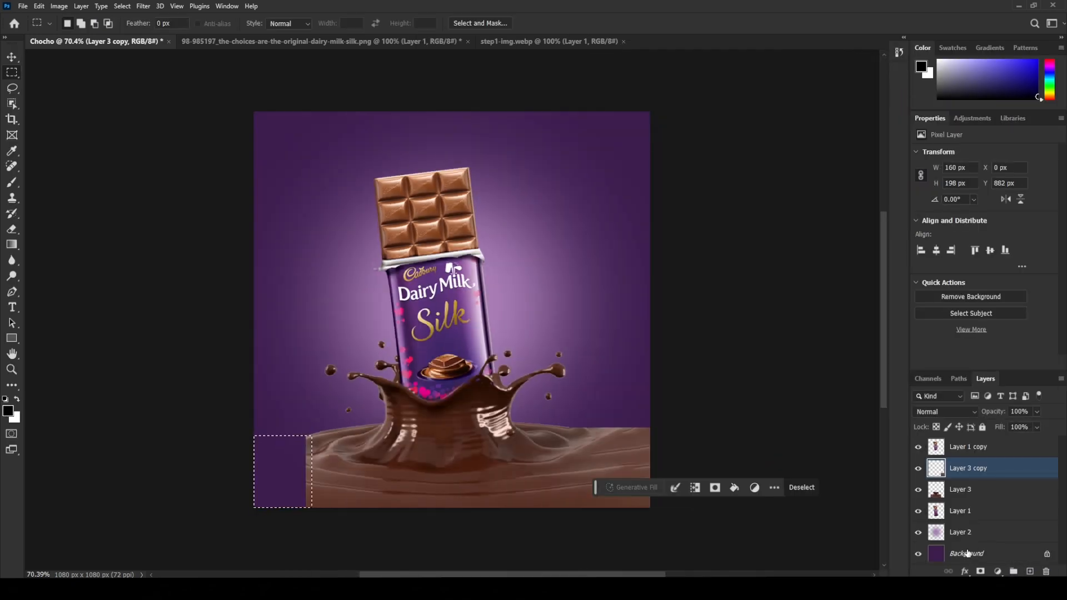
Extend the chocolate pool into the selected empty area from Layer 3 using Content-Aware Fill onto a new layer, then deselect
{"action": "left_click", "coordinate": [967, 493]}
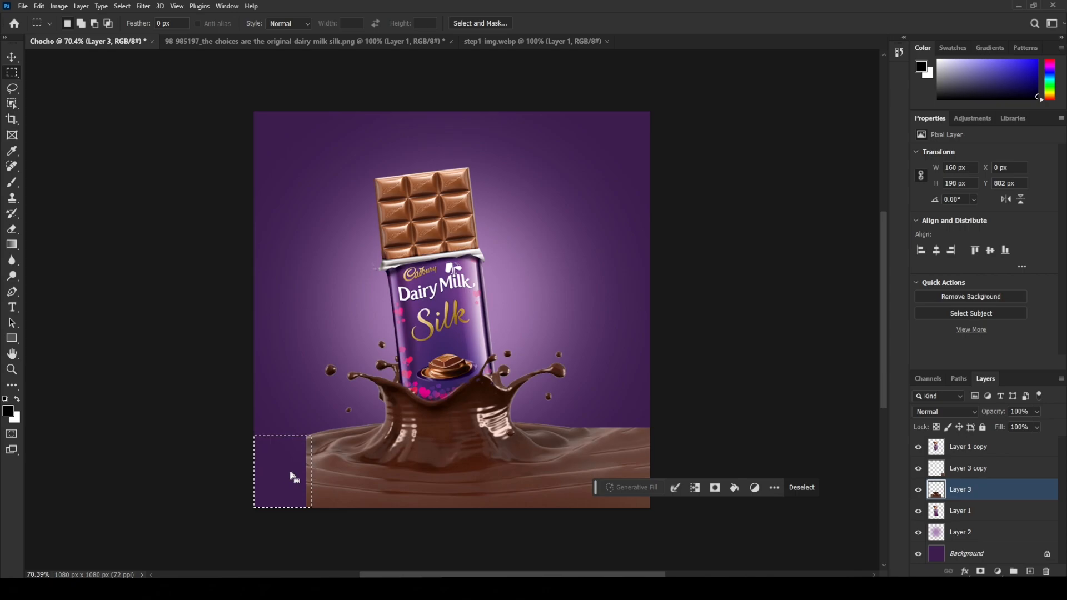
{"action": "right_click", "coordinate": [309, 482]}
{"action": "left_click", "coordinate": [356, 402]}
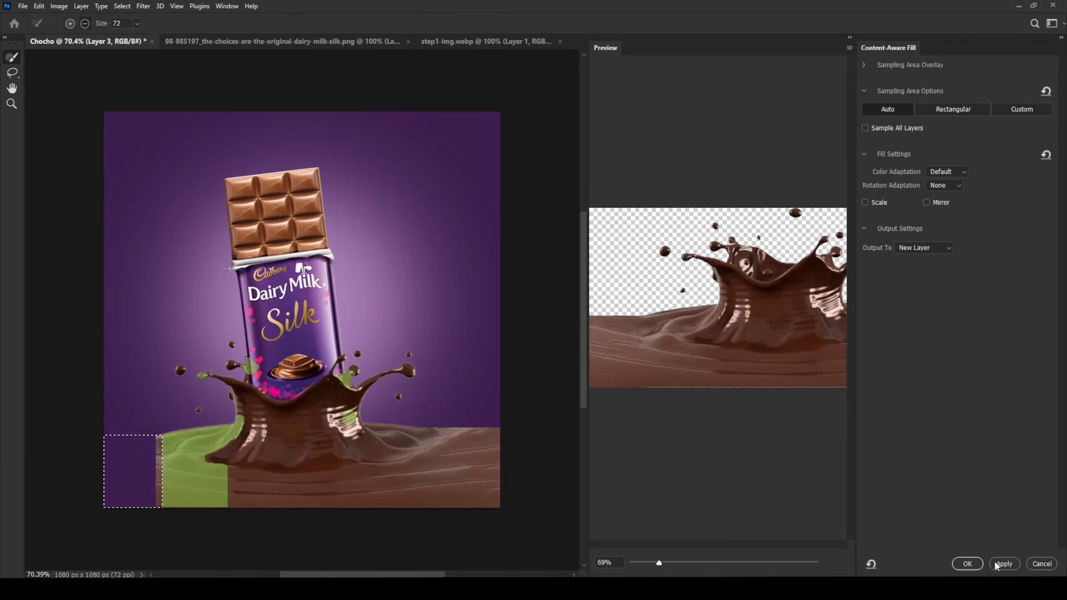
{"action": "left_click", "coordinate": [1000, 565]}
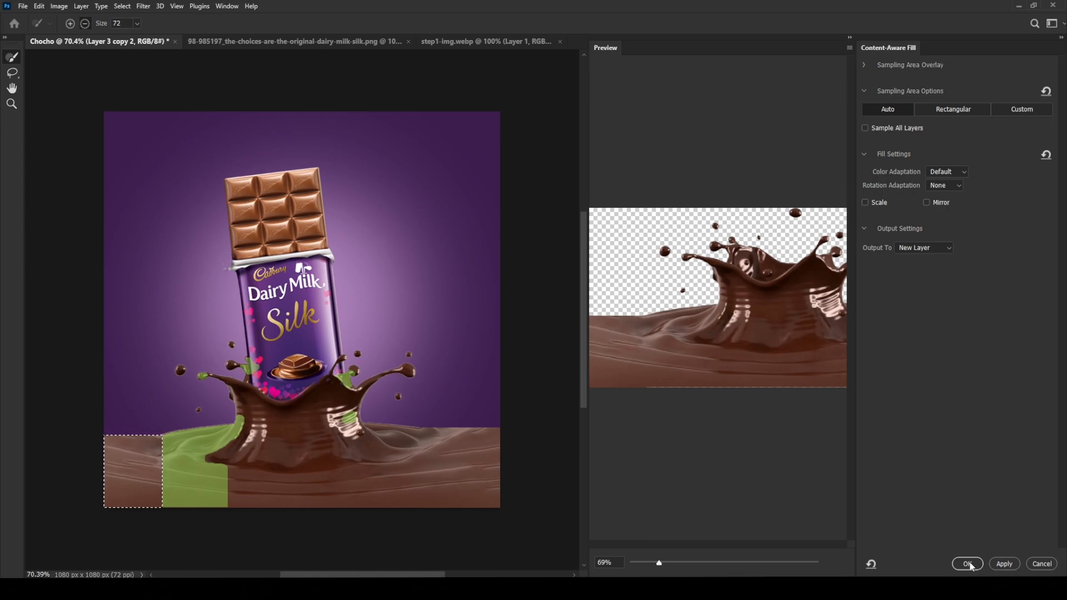
{"action": "left_click", "coordinate": [968, 565]}
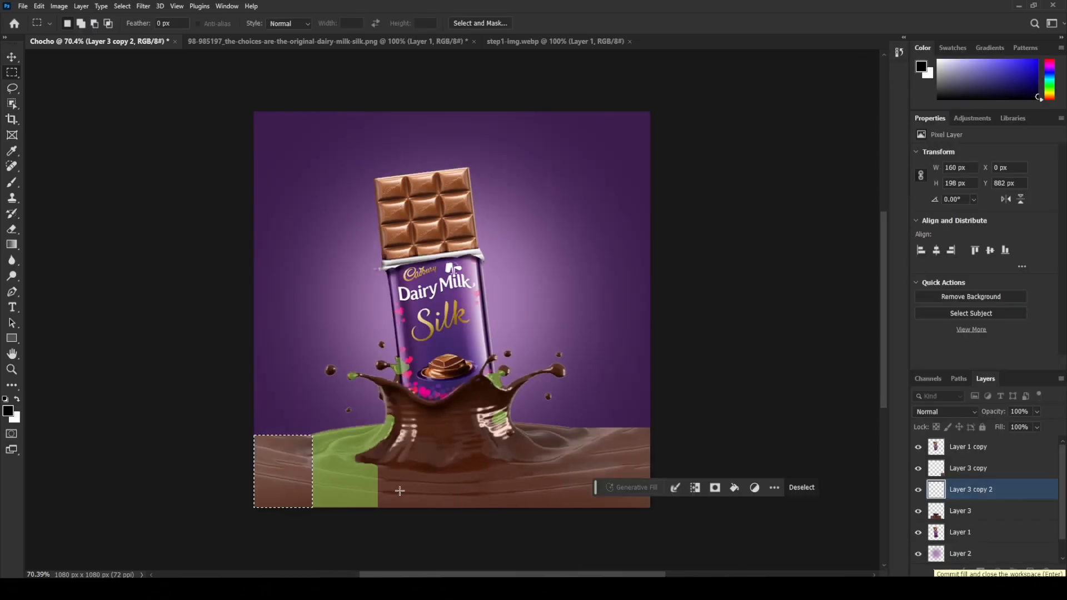
{"action": "key", "text": "ctrl+d"}
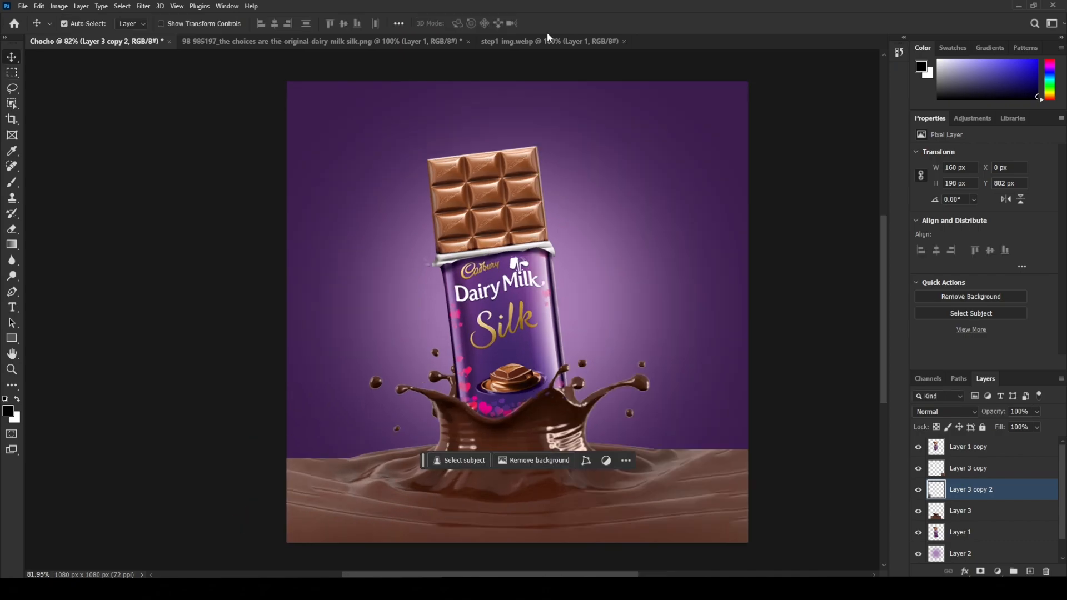
Bring the milk glasses and chocolate square from step1-img.webp into the Chocho document, placing them right of the bar's upper part
{"action": "left_click", "coordinate": [545, 44]}
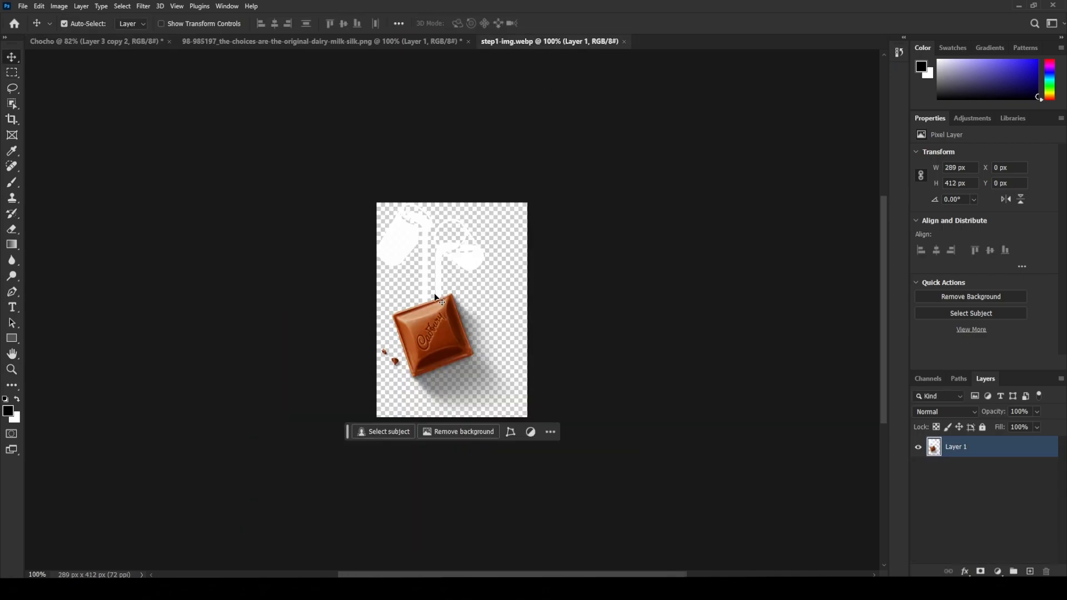
{"action": "left_click", "coordinate": [142, 44]}
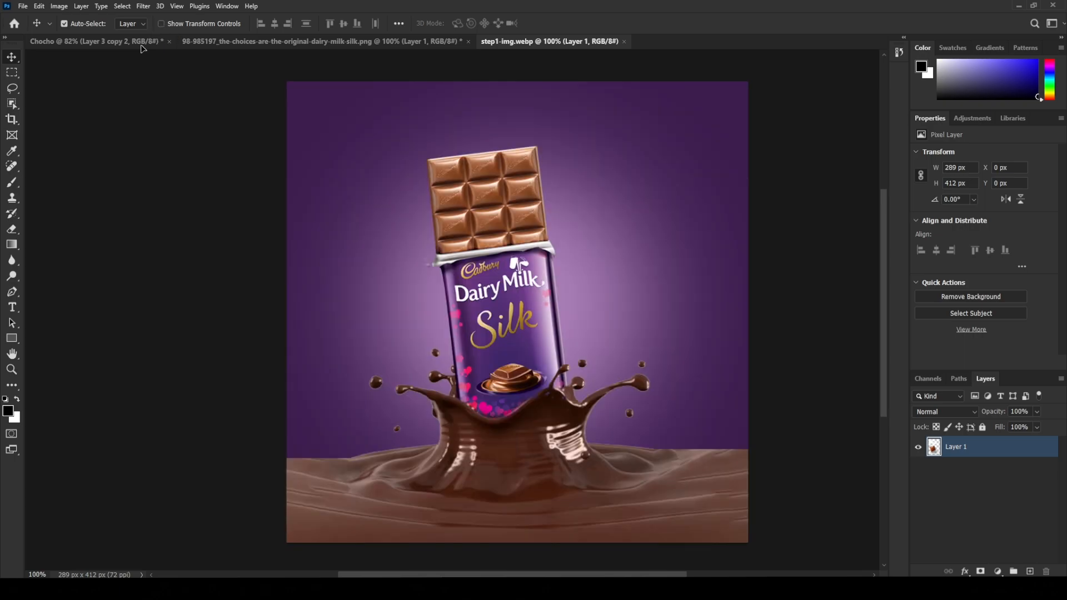
{"action": "left_click_drag", "start_coordinate": [686, 288], "coordinate": [648, 246]}
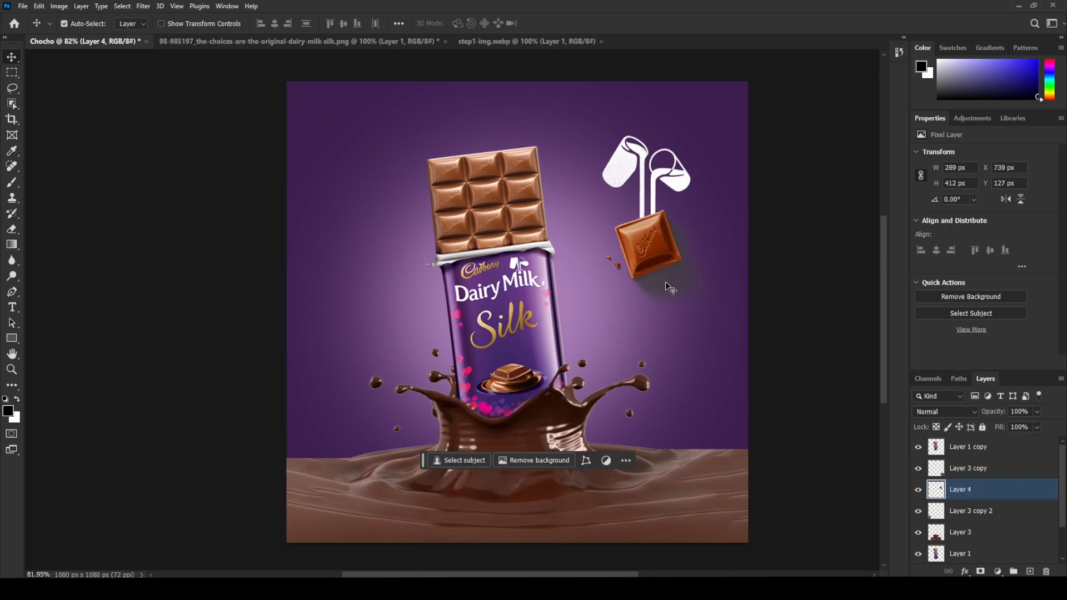
Outline the shadow beside and below the imported chocolate square with the Pen tool, delete it from Layer 4 and deselect
{"action": "key", "text": "o"}
{"action": "scroll", "coordinate": [689, 275], "scroll_direction": "up", "scroll_amount": 7}
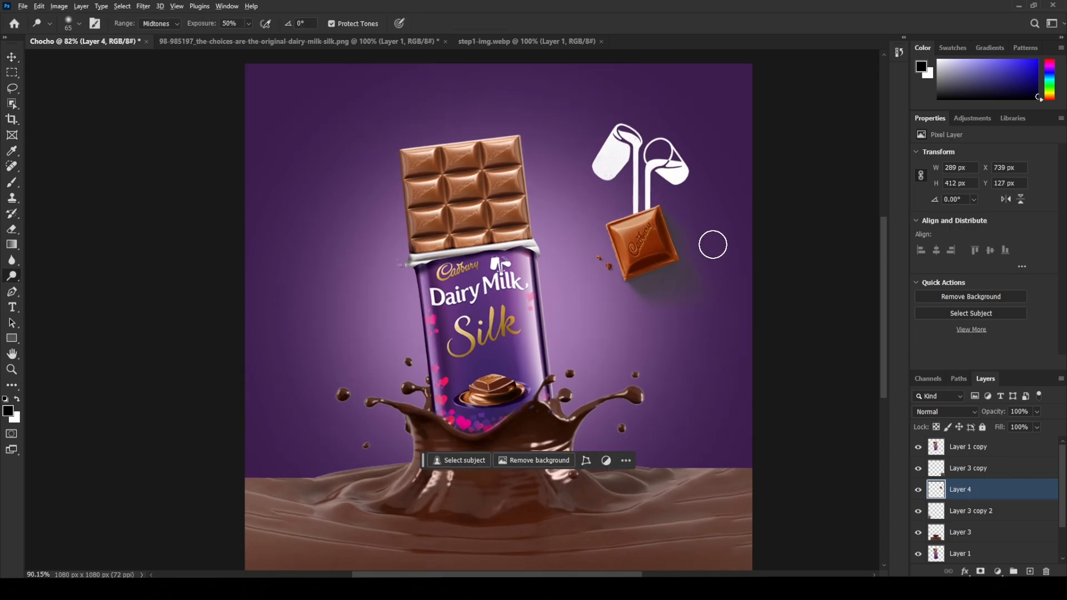
{"action": "key", "text": "p"}
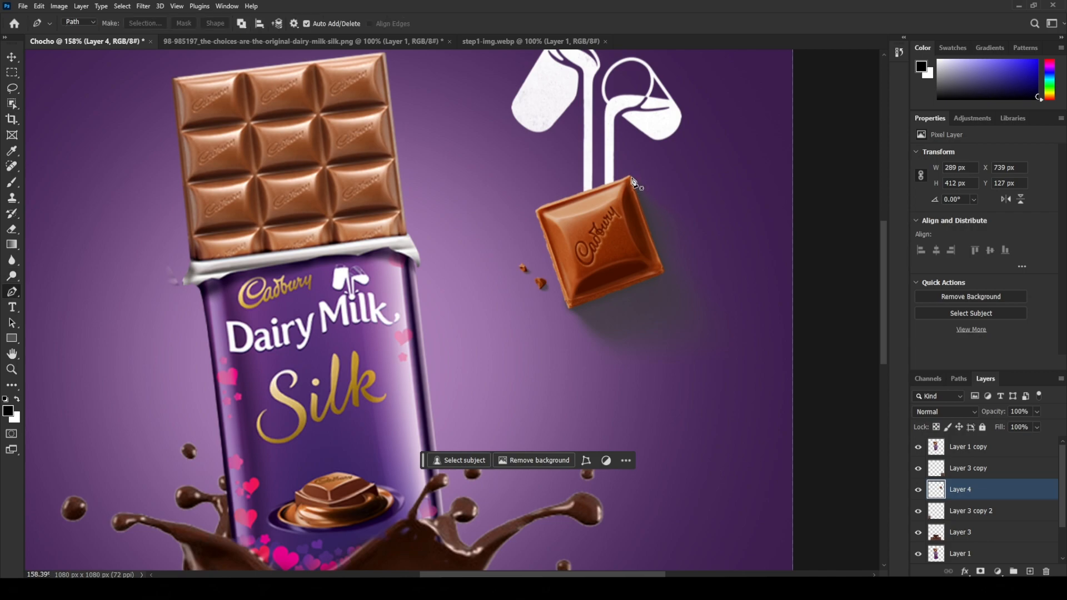
{"action": "left_click", "coordinate": [631, 178]}
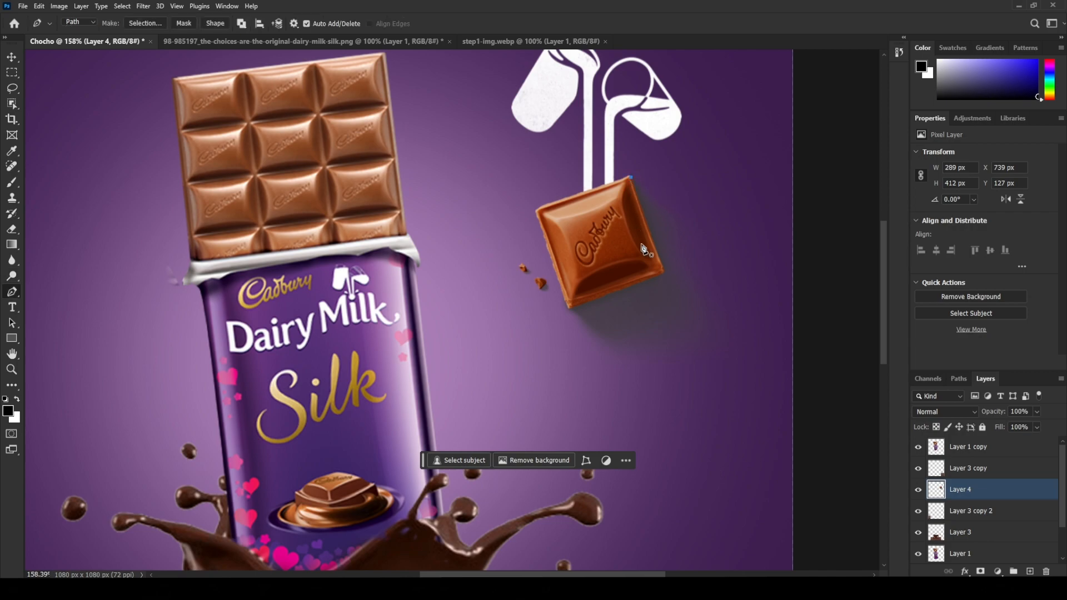
{"action": "left_click", "coordinate": [664, 271]}
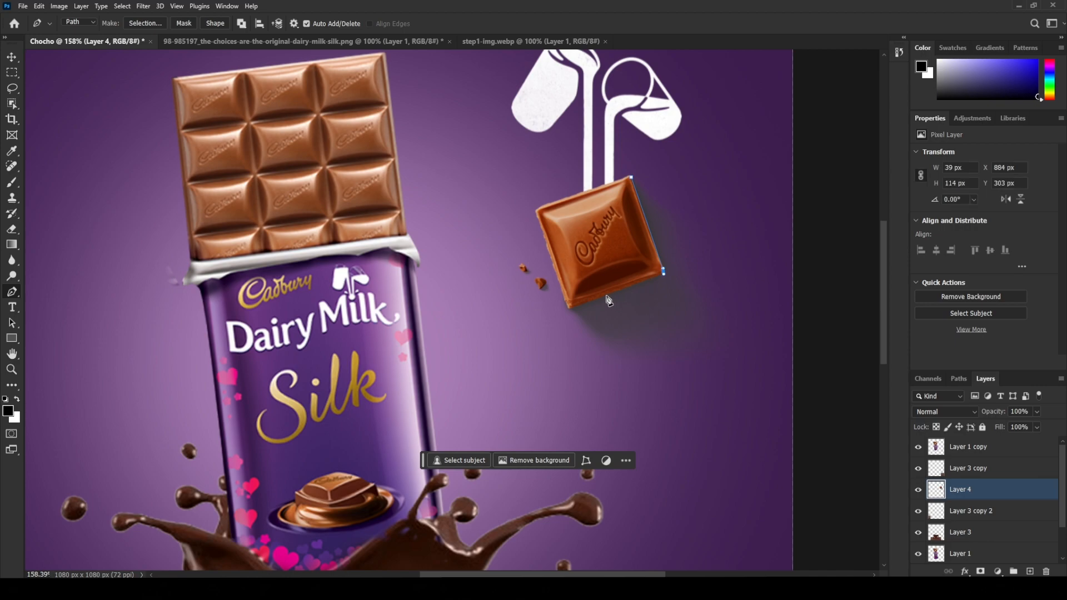
{"action": "left_click", "coordinate": [571, 309]}
{"action": "left_click_drag", "start_coordinate": [720, 395], "coordinate": [762, 376]}
{"action": "left_click_drag", "start_coordinate": [772, 311], "coordinate": [775, 289]}
{"action": "left_click_drag", "start_coordinate": [745, 227], "coordinate": [699, 186]}
{"action": "left_click", "coordinate": [632, 177]}
{"action": "key", "text": "ctrl+Return"}
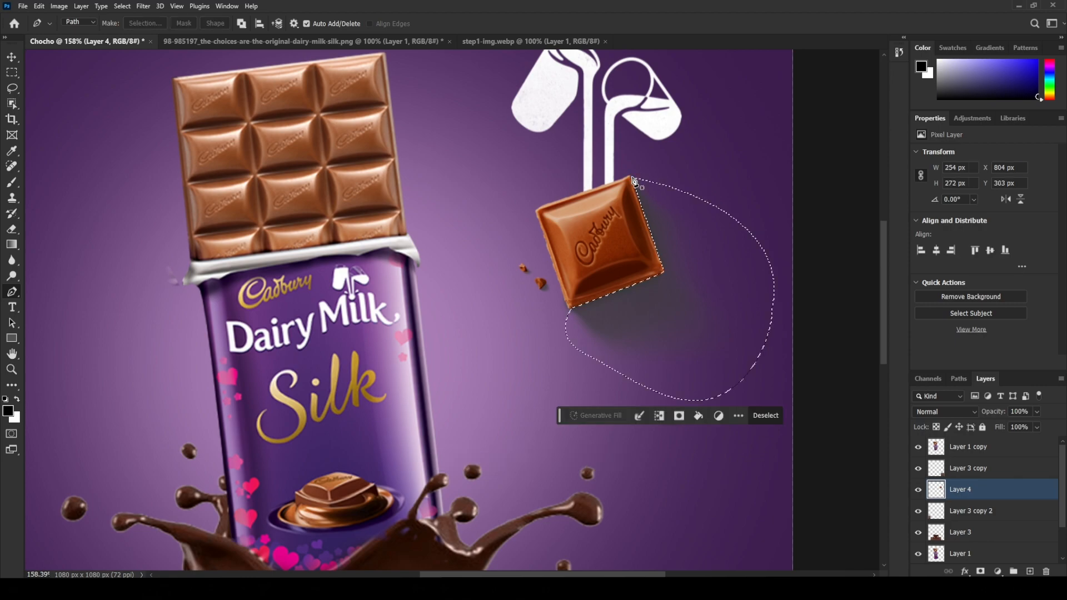
{"action": "key", "text": "ctrl+d"}
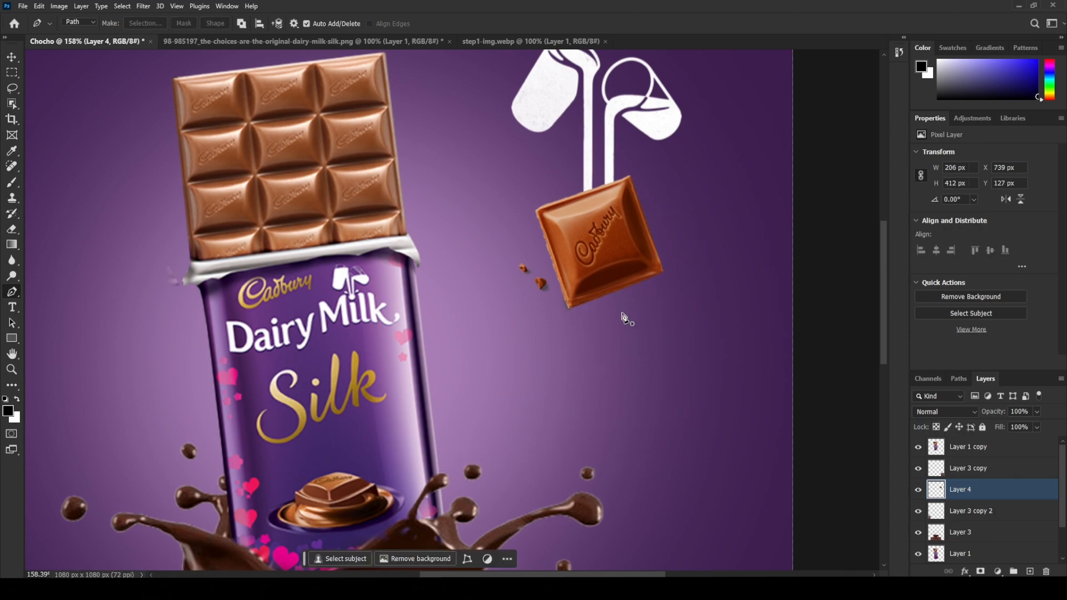
Shift the milk-and-chocolate artwork closer to the canvas's upper right corner and place a duplicate of it left of the bar
{"action": "scroll", "coordinate": [575, 314], "scroll_direction": "down", "scroll_amount": 5}
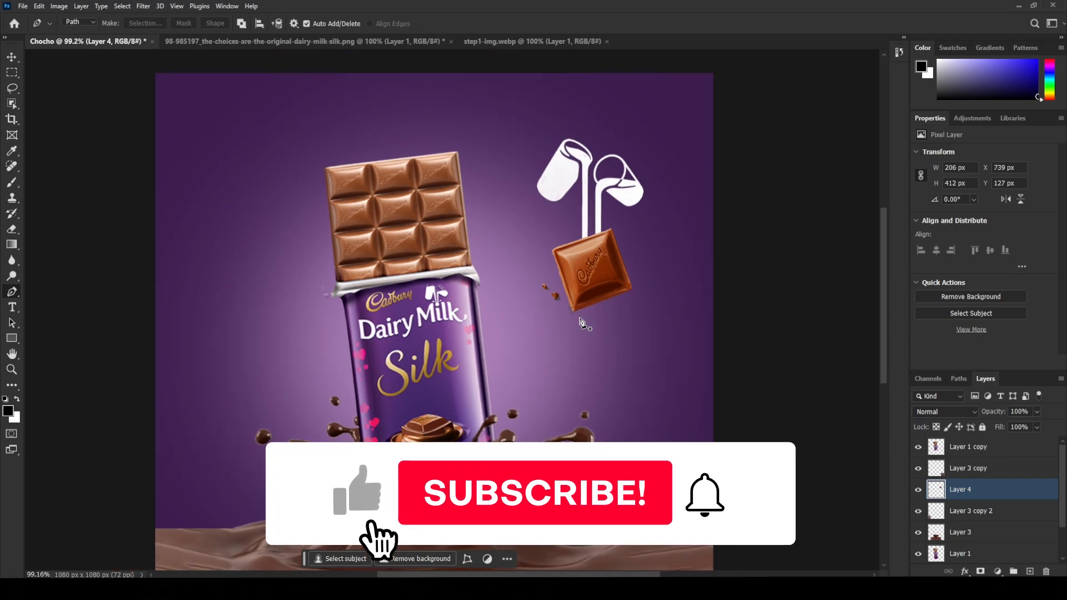
{"action": "key", "text": "v"}
{"action": "mouse_move", "coordinate": [603, 273]}
{"action": "left_mouse_down"}
{"action": "mouse_move", "coordinate": [617, 300]}
{"action": "mouse_move", "coordinate": [617, 253]}
{"action": "mouse_move", "coordinate": [610, 263]}
{"action": "left_mouse_up"}
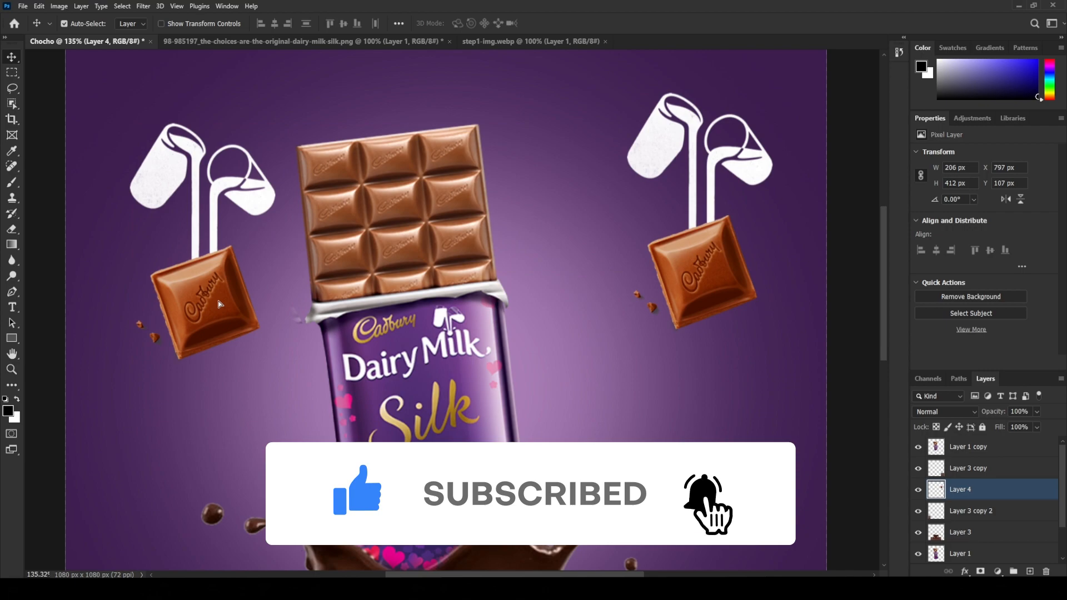
Isolate the duplicate's chocolate square on its own layer using a Pen tool outline, removing the duplicate's milk glasses and crumbs
{"action": "scroll", "coordinate": [180, 307], "scroll_direction": "up", "scroll_amount": 3}
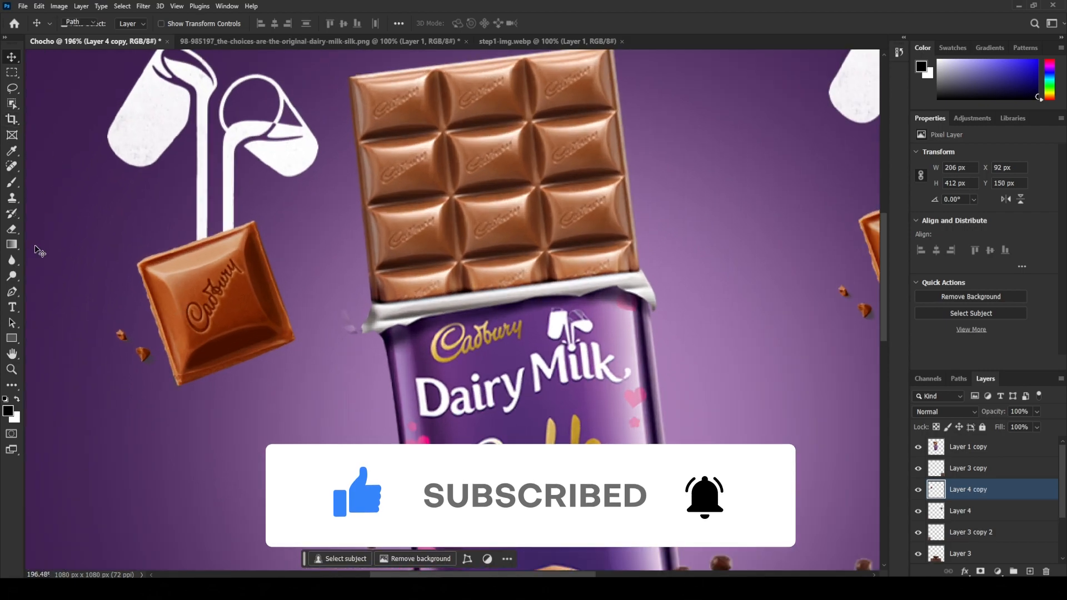
{"action": "key", "text": "p"}
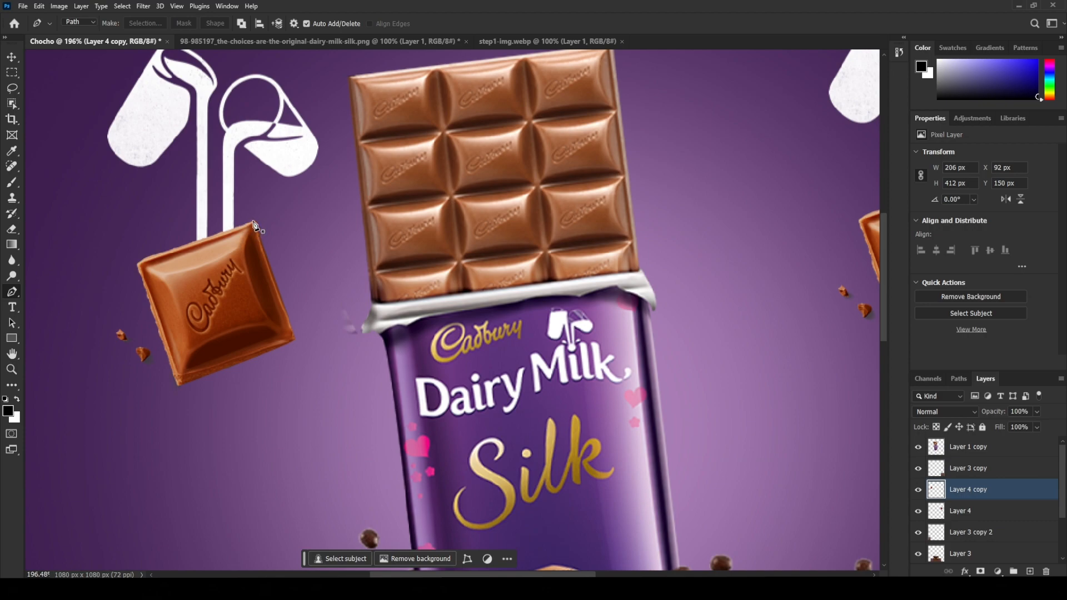
{"action": "left_click", "coordinate": [198, 241]}
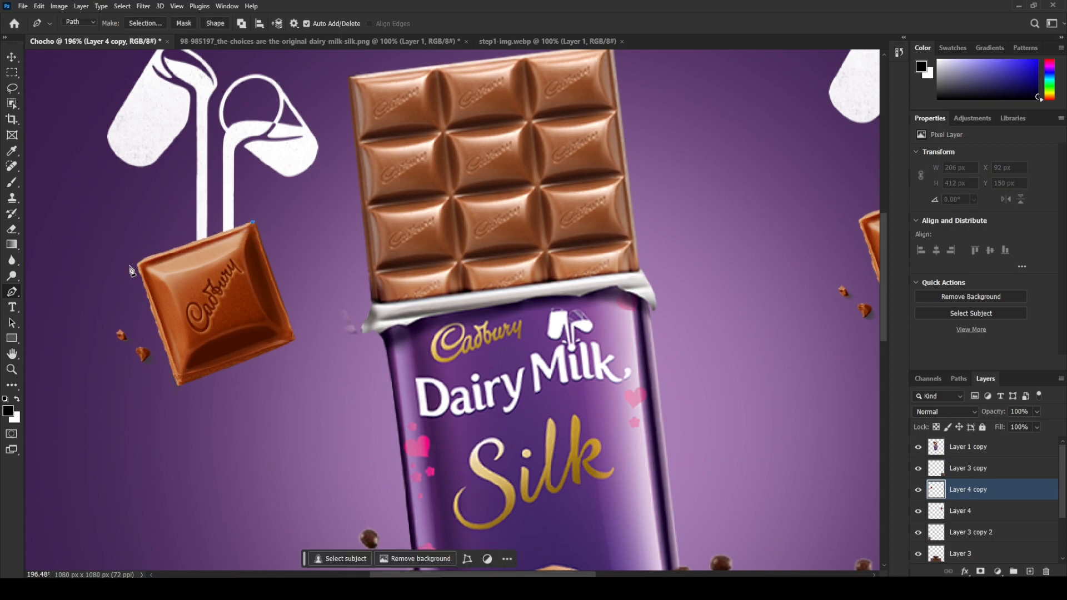
{"action": "left_click", "coordinate": [139, 263]}
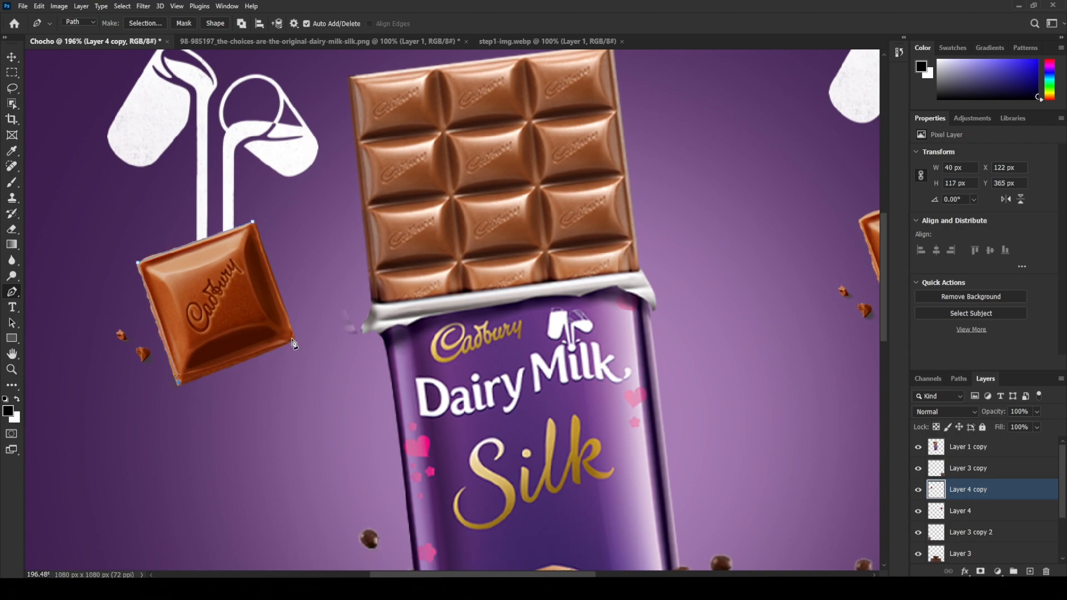
{"action": "left_click", "coordinate": [292, 338]}
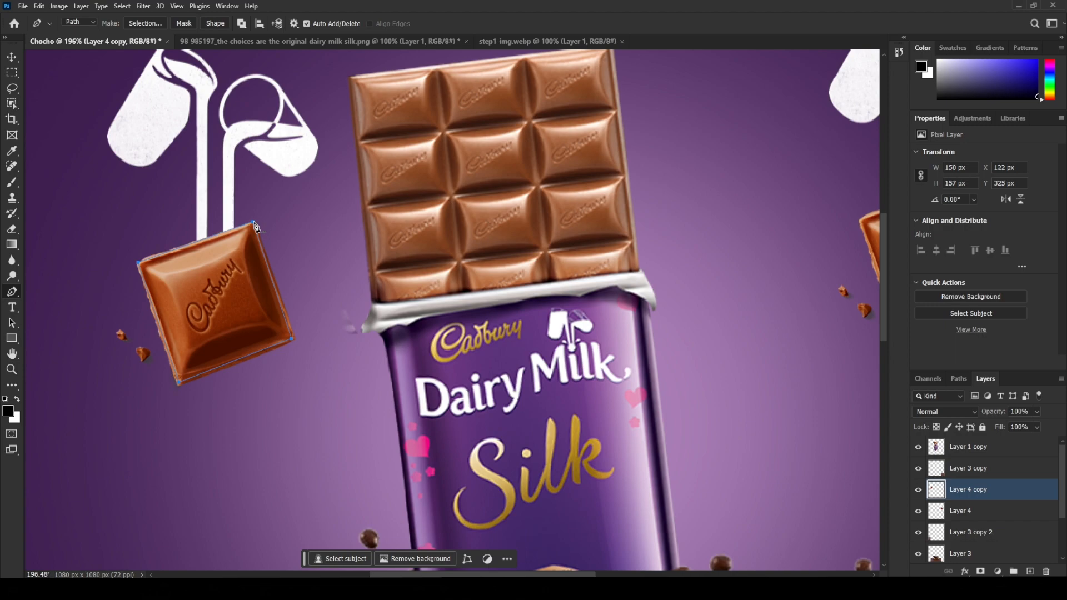
{"action": "key", "text": "ctrl+Return"}
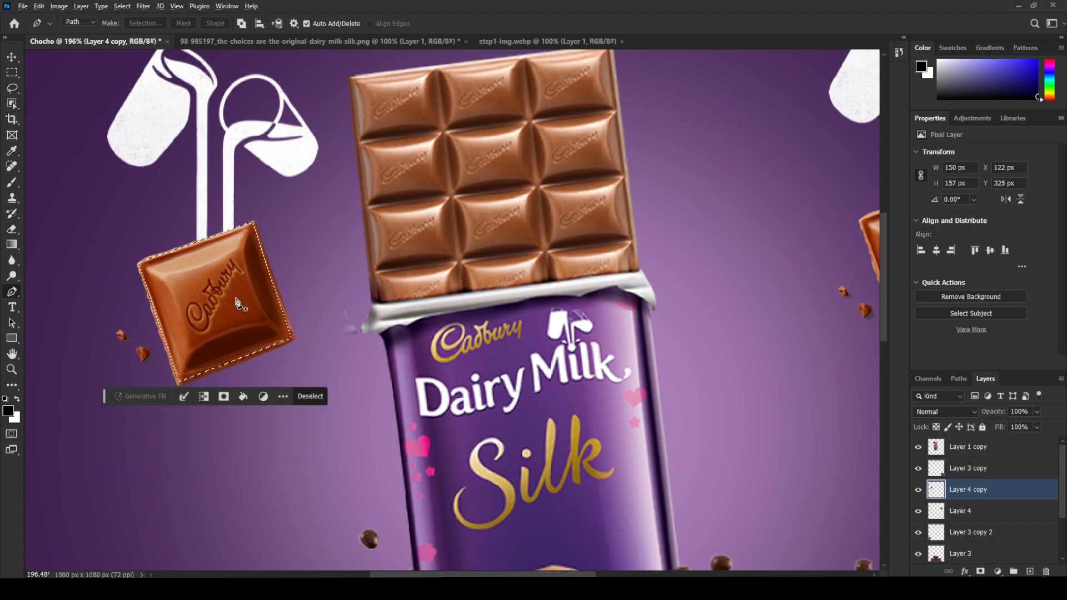
{"action": "key", "text": "v"}
{"action": "left_click_drag", "start_coordinate": [239, 300], "coordinate": [285, 509]}
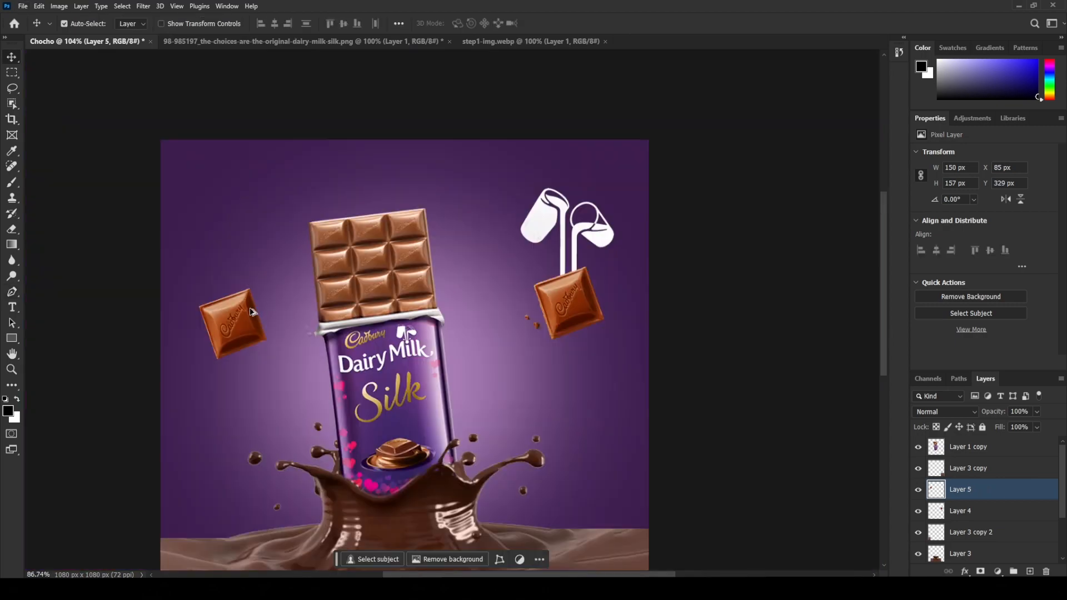
Shrink the isolated square to about 110 × 108 px, rotate it -19.89° and place it near the canvas's upper left corner
{"action": "key", "text": "ctrl+t"}
{"action": "left_click_drag", "start_coordinate": [272, 274], "coordinate": [225, 199]}
{"action": "left_click_drag", "start_coordinate": [558, 388], "coordinate": [596, 437]}
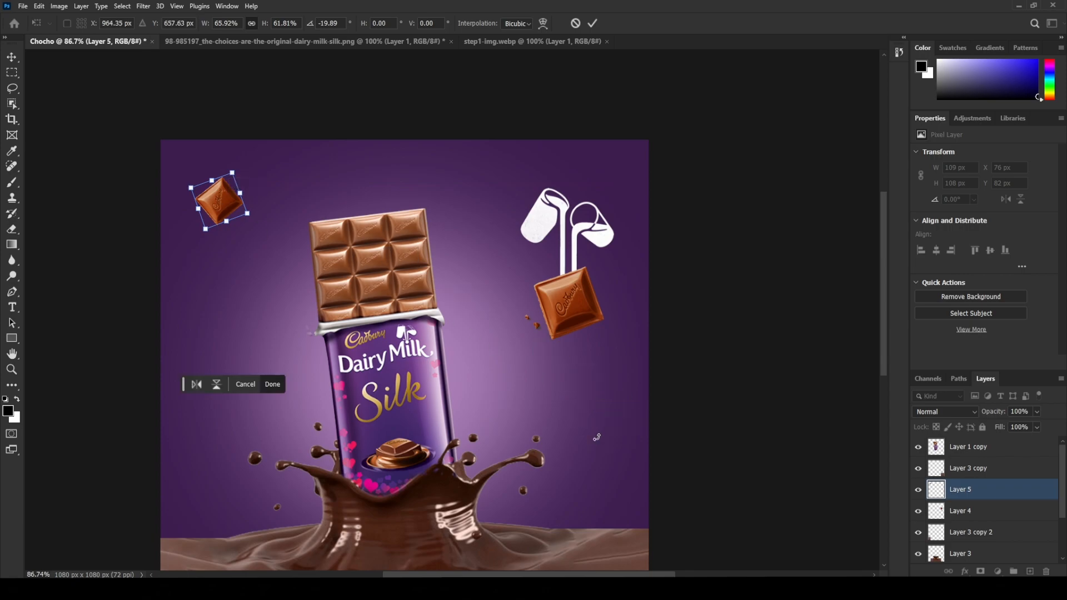
{"action": "key", "text": "Return"}
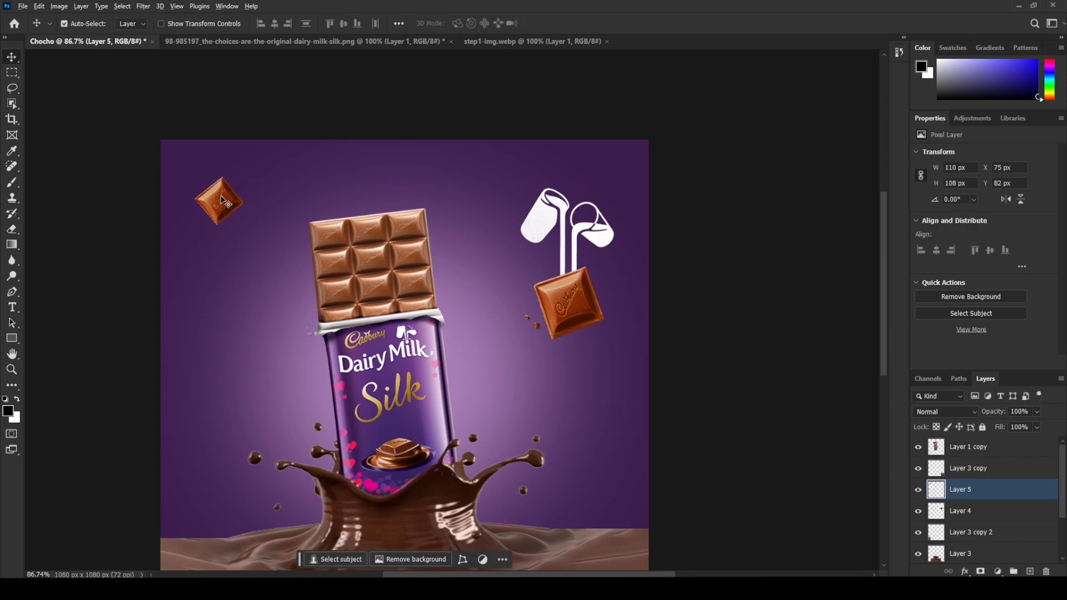
Duplicate the small square to the lower right above the pool and distort the copy to about 100 × 92 px
{"action": "left_click_drag", "start_coordinate": [219, 201], "coordinate": [608, 450]}
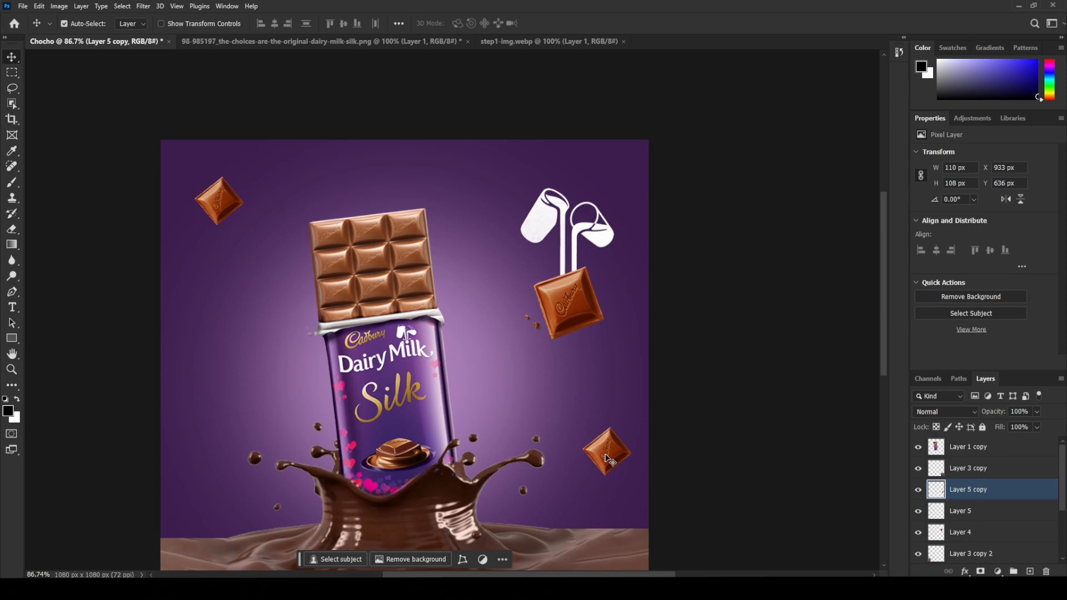
{"action": "right_click", "coordinate": [606, 458]}
{"action": "key", "text": "Escape"}
{"action": "key", "text": "ctrl+t"}
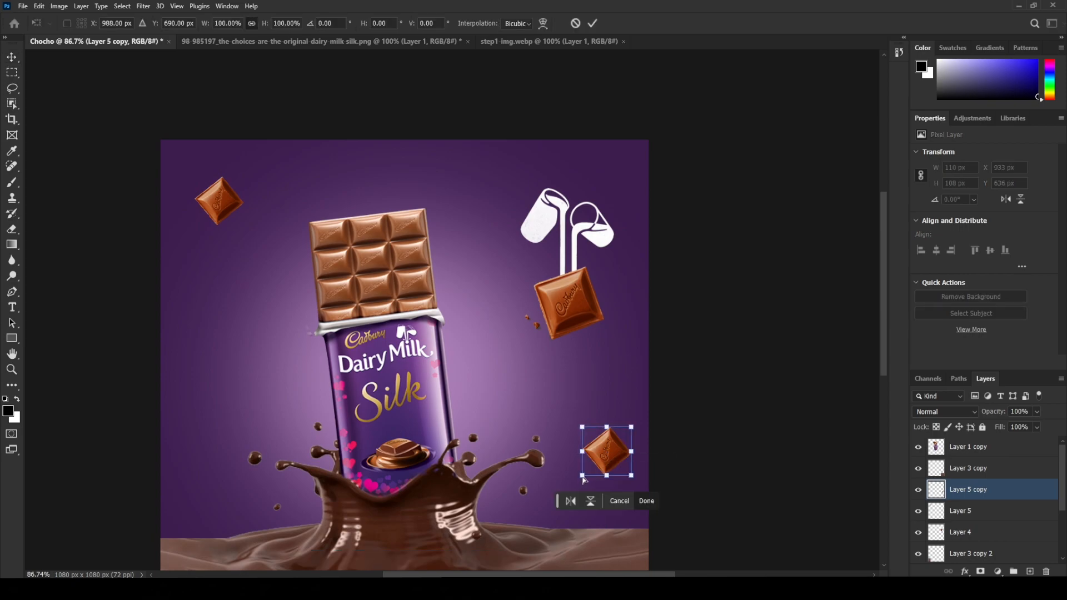
{"action": "left_click_drag", "start_coordinate": [584, 428], "coordinate": [597, 443]}
{"action": "key", "text": "Return"}
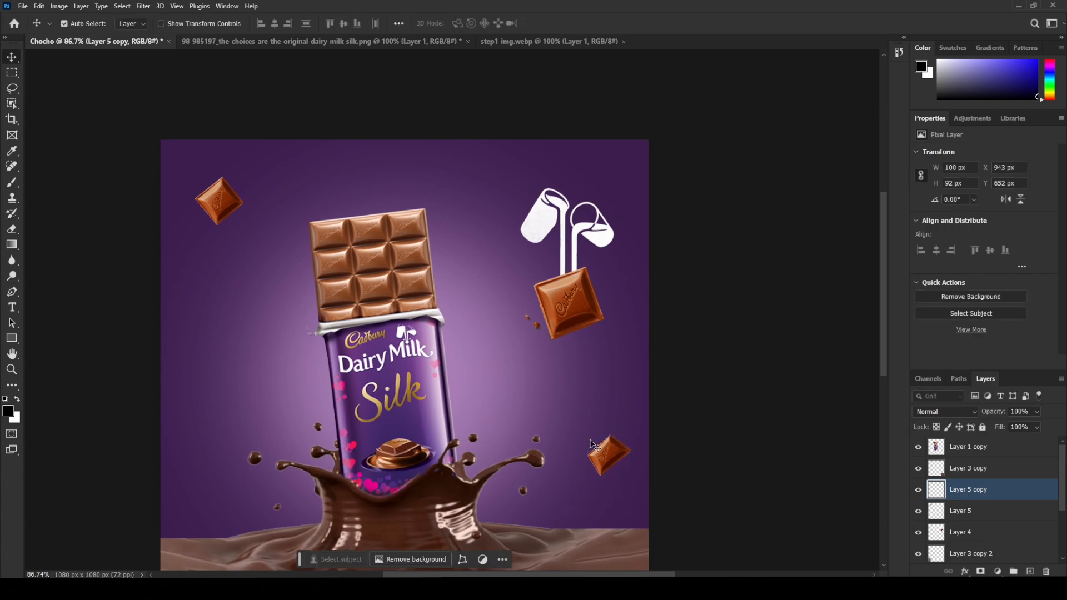
Duplicate the upper-left square to the area left of the bar's wrapper and distort the copy to about 103 × 94 px
{"action": "scroll", "coordinate": [539, 516], "scroll_direction": "down", "scroll_amount": 2}
{"action": "left_click_drag", "start_coordinate": [228, 175], "coordinate": [250, 360]}
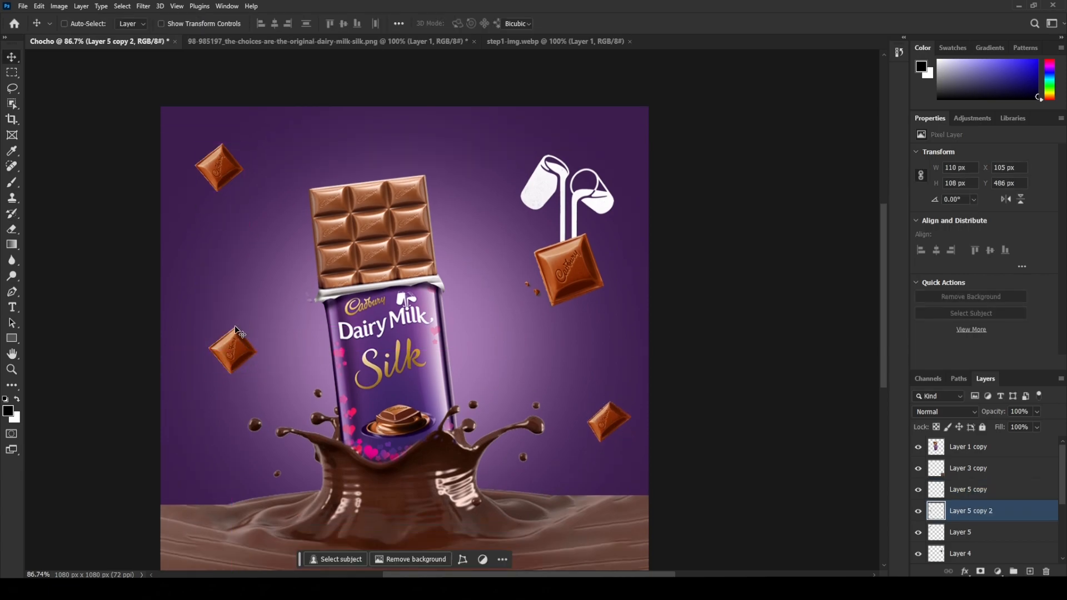
{"action": "key", "text": "ctrl+t"}
{"action": "left_click_drag", "start_coordinate": [207, 334], "coordinate": [217, 341]}
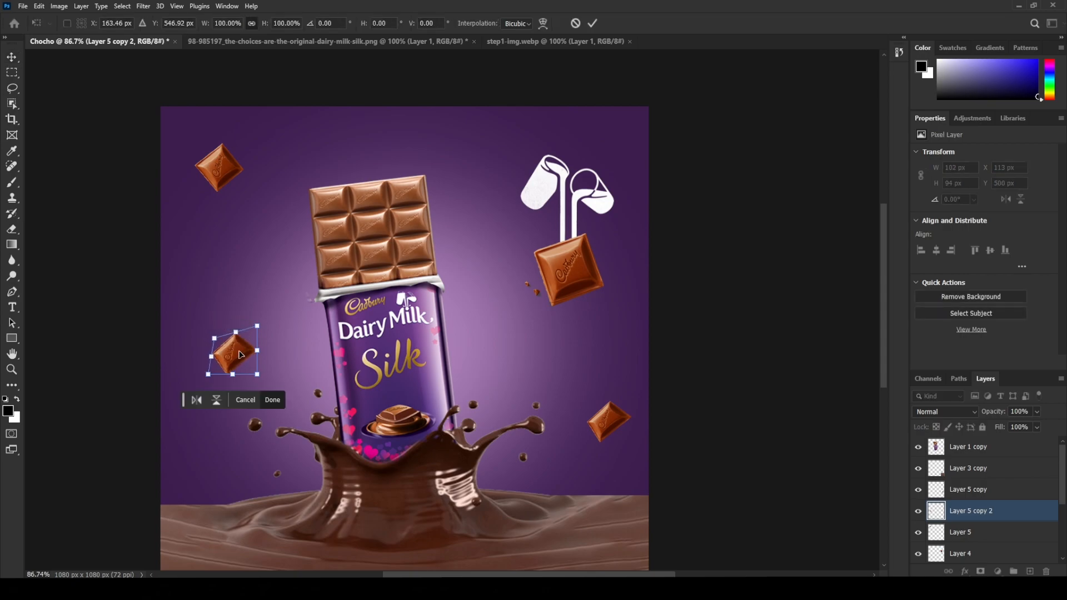
{"action": "key", "text": "Return"}
Rotate the square left of the wrapper and place a duplicate scaled to 59.13% above and left of the milk glasses
{"action": "key", "text": "ctrl+t"}
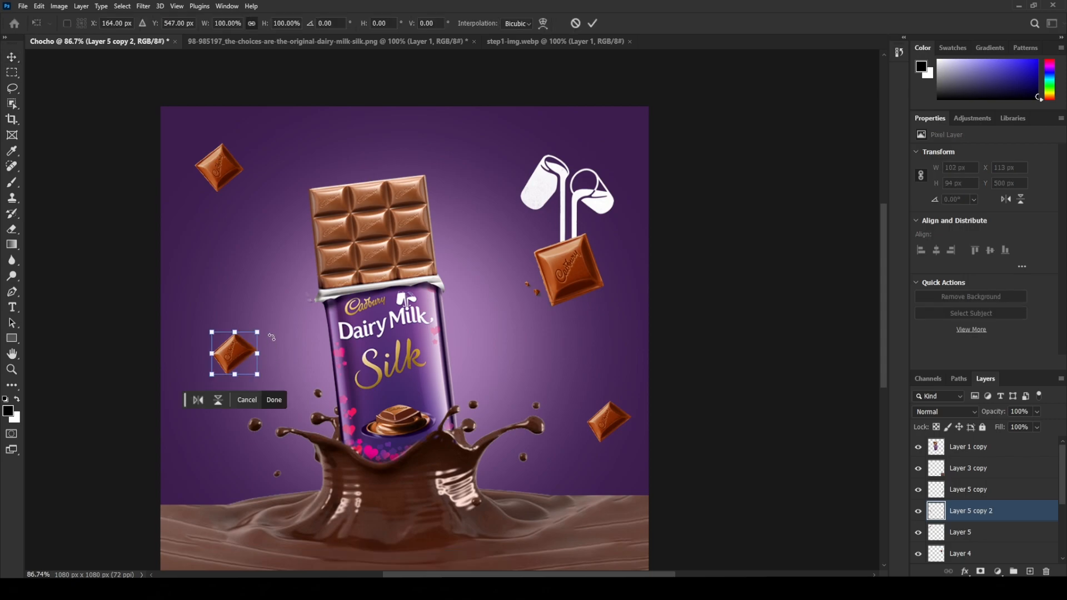
{"action": "left_click_drag", "start_coordinate": [258, 380], "coordinate": [500, 139]}
{"action": "key", "text": "Return"}
{"action": "key", "text": "ctrl+t"}
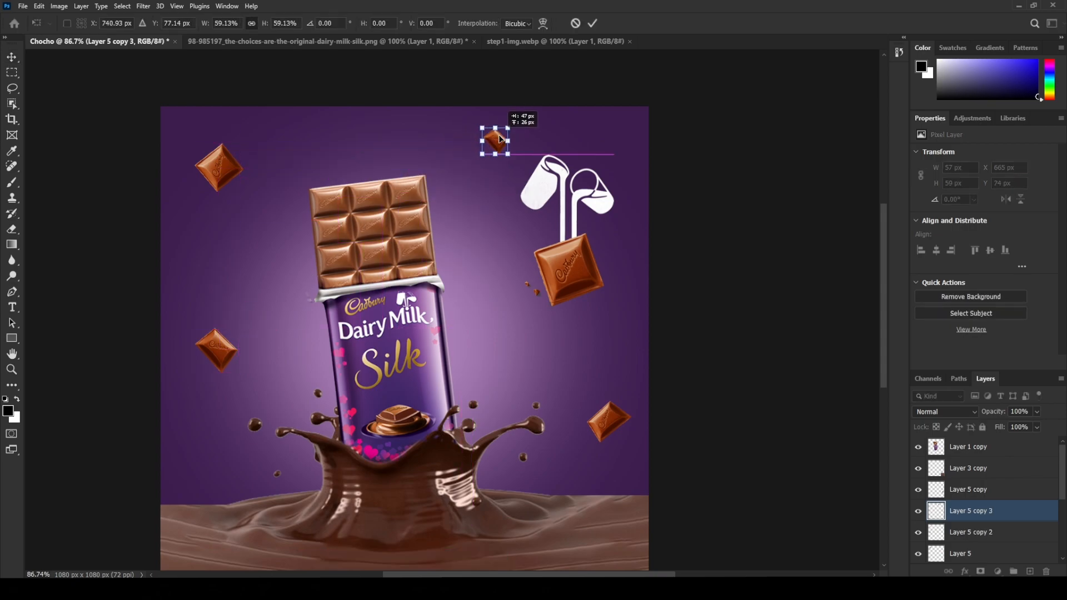
{"action": "key", "text": "Return"}
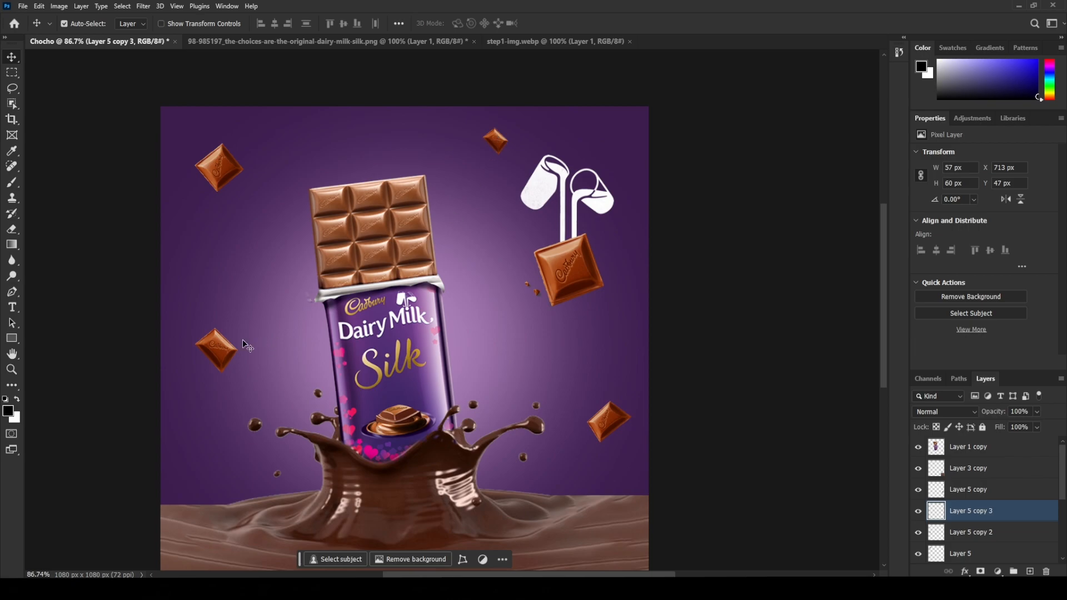
Enlarge the square left of the wrapper to about 252 × 262 px so it extends past the canvas's left edge
{"action": "left_click", "coordinate": [243, 345]}
{"action": "key", "text": "ctrl+t"}
{"action": "mouse_move", "coordinate": [242, 376]}
{"action": "left_mouse_down"}
{"action": "mouse_move", "coordinate": [302, 447]}
{"action": "mouse_move", "coordinate": [239, 369]}
{"action": "mouse_move", "coordinate": [221, 374]}
{"action": "left_mouse_up"}
{"action": "key", "text": "Return"}
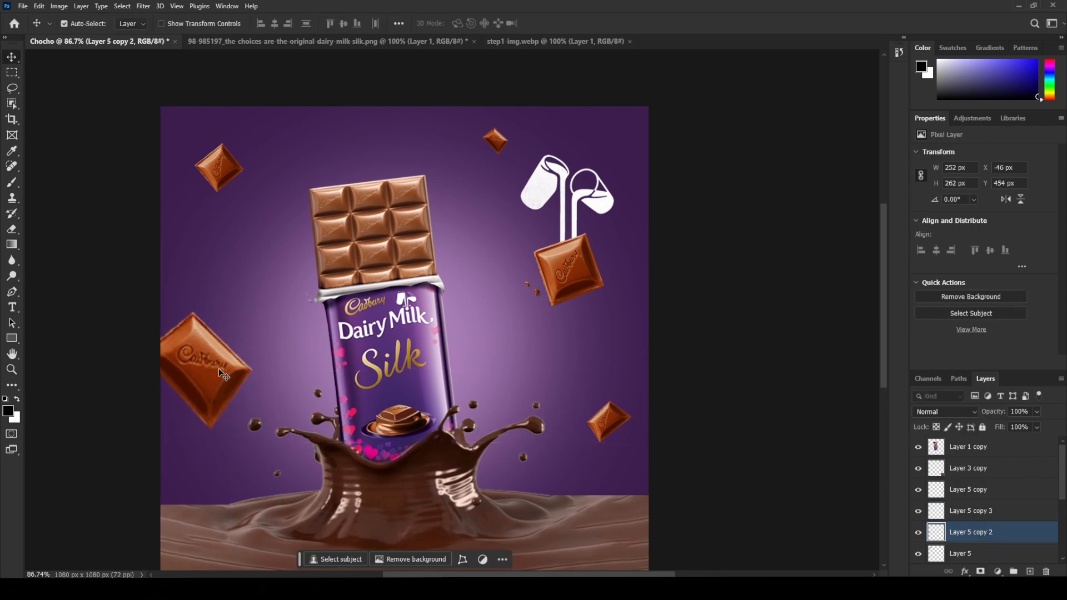
{"action": "scroll", "coordinate": [220, 370], "scroll_direction": "down", "scroll_amount": 7}
{"action": "scroll", "coordinate": [250, 363], "scroll_direction": "up", "scroll_amount": 4}
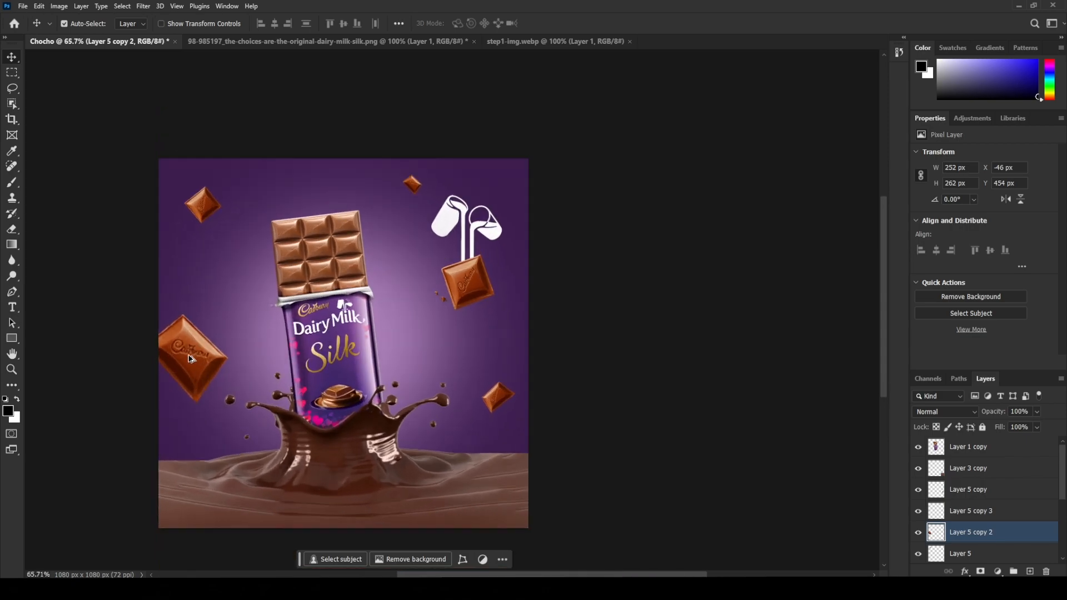
Duplicate the small square above the milk glasses to the area right of the bar, at about X 665, Y 374 px
{"action": "left_click_drag", "start_coordinate": [439, 167], "coordinate": [422, 290]}
{"action": "scroll", "coordinate": [533, 289], "scroll_direction": "down", "scroll_amount": 3}
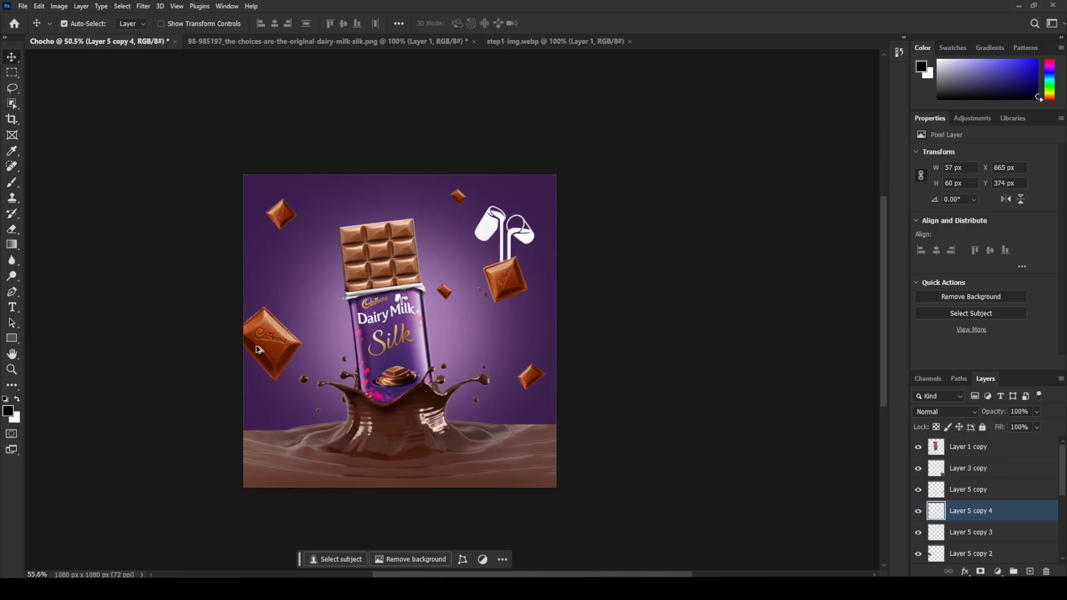
Try a Gaussian Blur on the large square at the canvas's left edge and undo it
{"action": "scroll", "coordinate": [282, 325], "scroll_direction": "up", "scroll_amount": 2}
{"action": "left_click", "coordinate": [275, 345]}
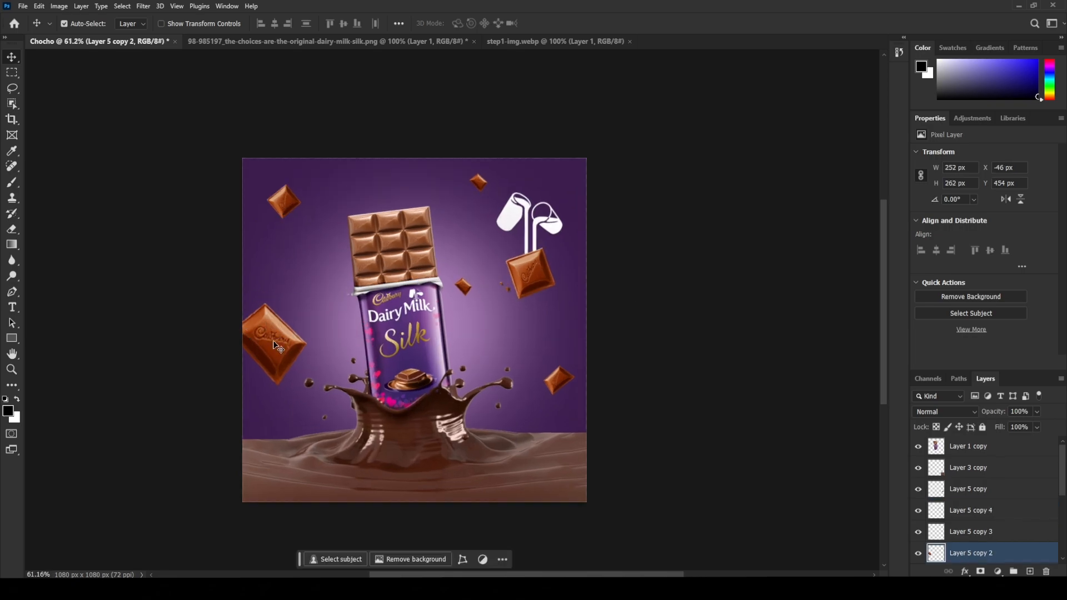
{"action": "left_click", "coordinate": [145, 8]}
{"action": "mouse_move", "coordinate": [189, 139]}
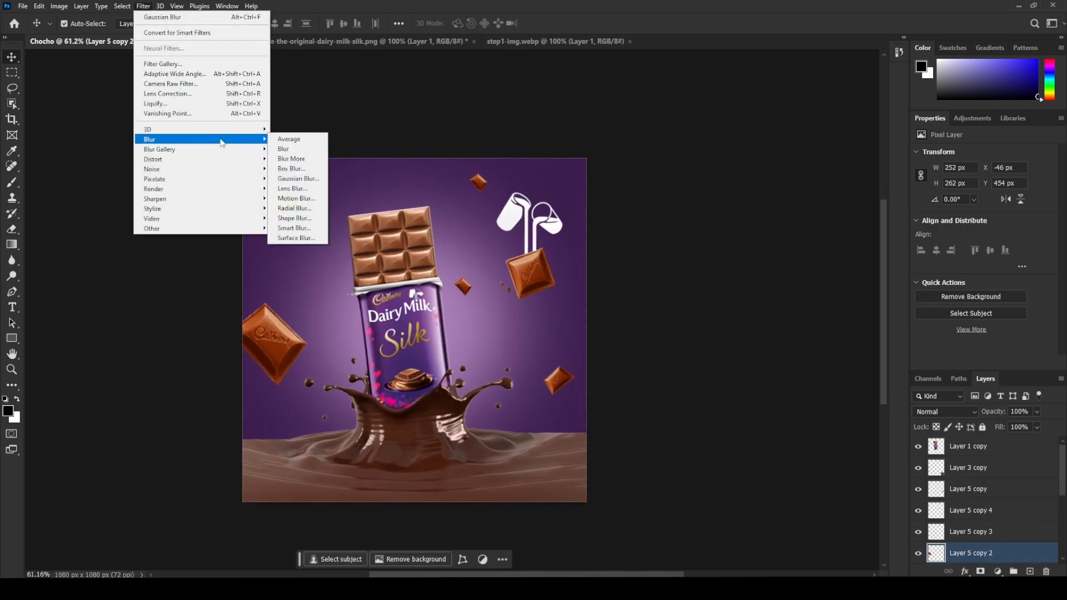
{"action": "left_click", "coordinate": [298, 178]}
{"action": "key", "text": "Return"}
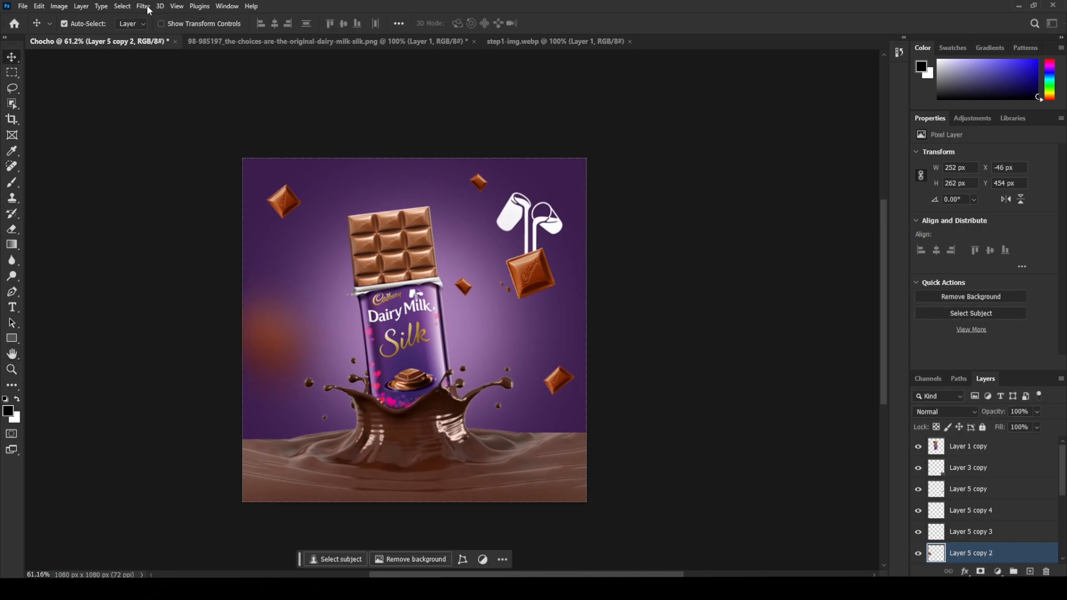
{"action": "left_click", "coordinate": [145, 7]}
{"action": "mouse_move", "coordinate": [166, 150]}
{"action": "key", "text": "Escape"}
{"action": "key", "text": "ctrl+z"}
Apply a light Motion Blur at an angle of -24° to the large square at the canvas's left edge
{"action": "left_click", "coordinate": [146, 6]}
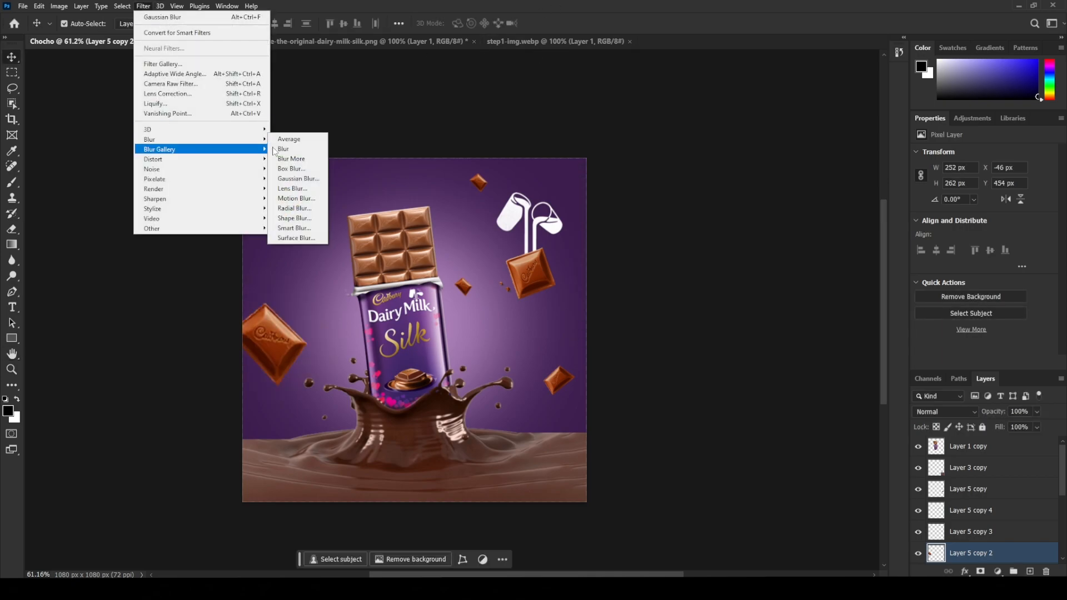
{"action": "left_click", "coordinate": [296, 198]}
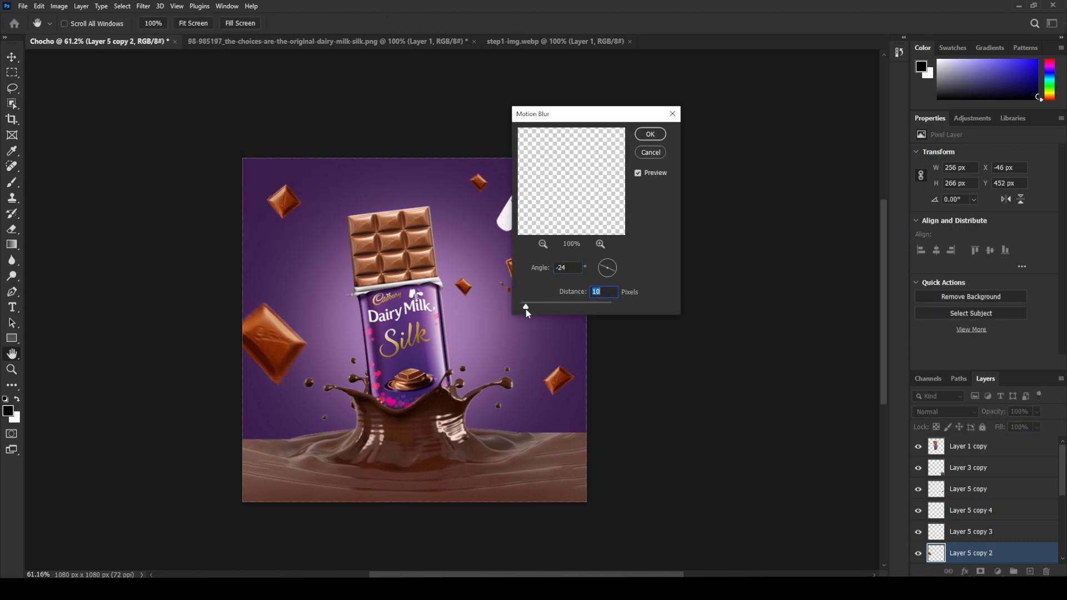
{"action": "left_click_drag", "start_coordinate": [525, 309], "coordinate": [524, 309]}
{"action": "left_click", "coordinate": [649, 135]}
{"action": "key", "text": "v"}
Enlarge the small square above the milk glasses to 174.29% and shift it partly past the canvas's top edge
{"action": "left_click", "coordinate": [480, 188], "text": "ctrl"}
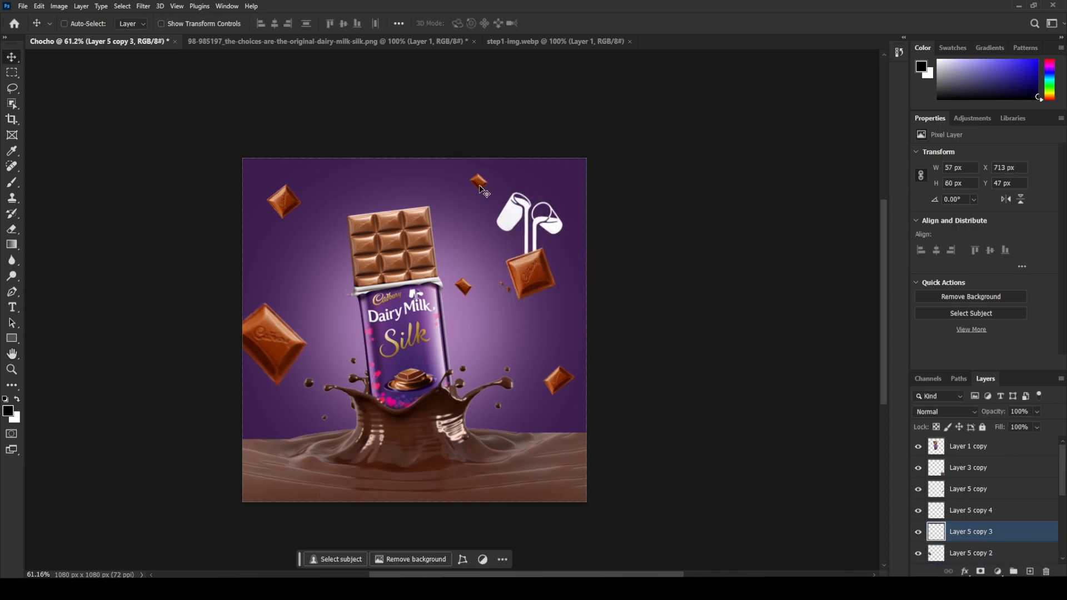
{"action": "key", "text": "ctrl+t"}
{"action": "mouse_move", "coordinate": [471, 173]}
{"action": "left_mouse_down"}
{"action": "mouse_move", "coordinate": [457, 158]}
{"action": "mouse_move", "coordinate": [478, 174]}
{"action": "left_mouse_up"}
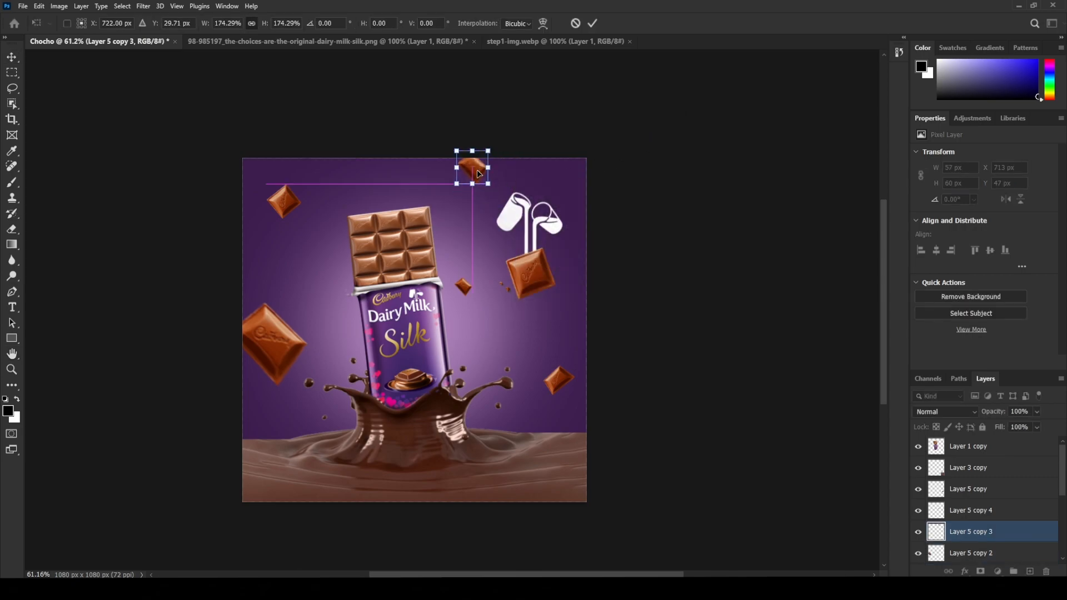
{"action": "key", "text": "Return"}
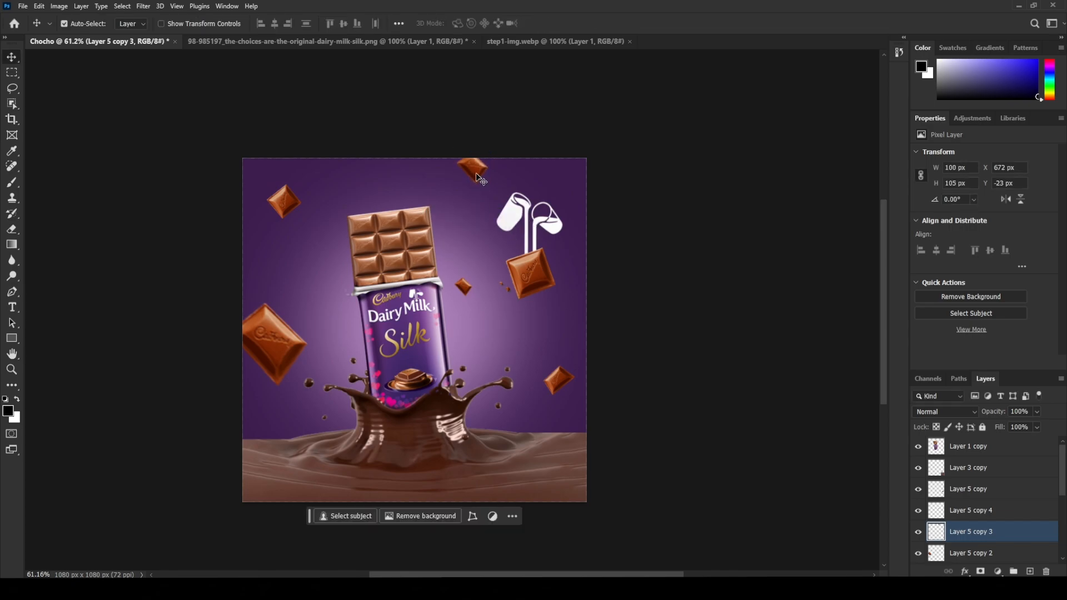
Replace the square at the top edge with a horizontally flipped duplicate of the large left square, scaled to about 127 × 132 px
{"action": "key", "text": "Delete"}
{"action": "left_click_drag", "start_coordinate": [274, 343], "coordinate": [472, 182]}
{"action": "key", "text": "ctrl+t"}
{"action": "left_click_drag", "start_coordinate": [482, 230], "coordinate": [488, 168]}
{"action": "right_click", "coordinate": [477, 172]}
{"action": "left_click", "coordinate": [518, 376]}
{"action": "key", "text": "Return"}
{"action": "scroll", "coordinate": [495, 240], "scroll_direction": "down", "scroll_amount": 3}
{"action": "scroll", "coordinate": [334, 220], "scroll_direction": "up", "scroll_amount": 4}
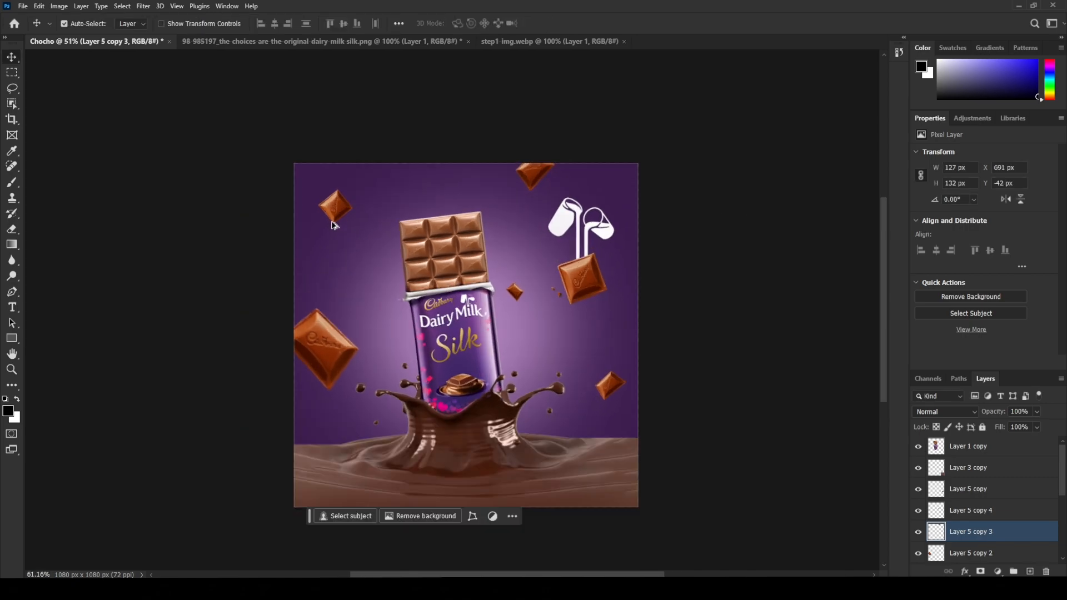
Draw an S-curved Pen path about 1247 × 241 px from the canvas's left edge, behind the bar, past the right edge, and convert it to a shape
{"action": "scroll", "coordinate": [334, 220], "scroll_direction": "down", "scroll_amount": 3}
{"action": "scroll", "coordinate": [222, 272], "scroll_direction": "up", "scroll_amount": 2}
{"action": "left_click_drag", "start_coordinate": [202, 278], "coordinate": [267, 274]}
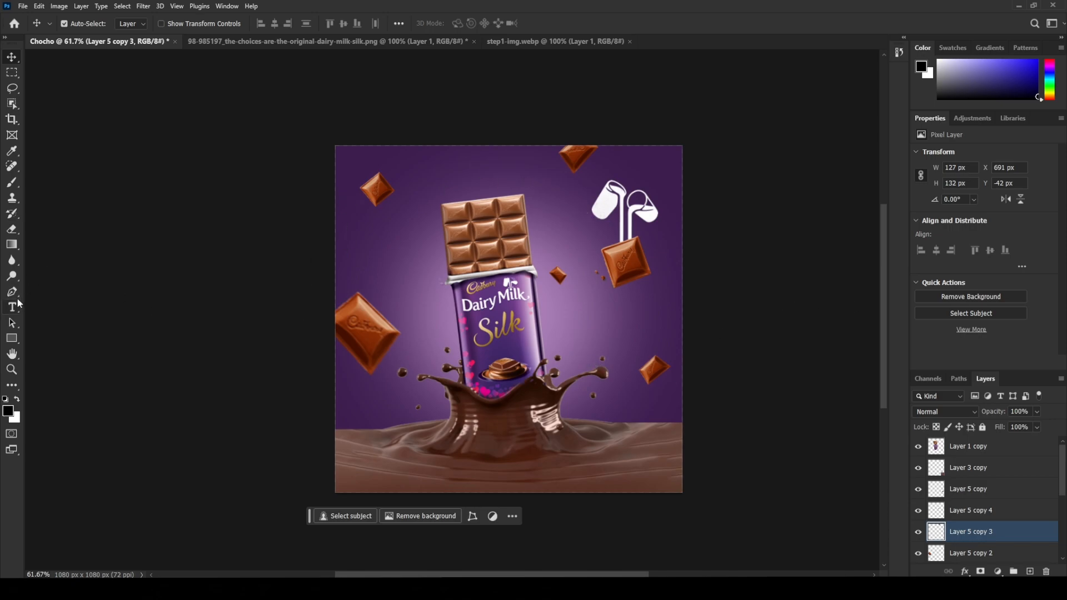
{"action": "left_click", "coordinate": [13, 292]}
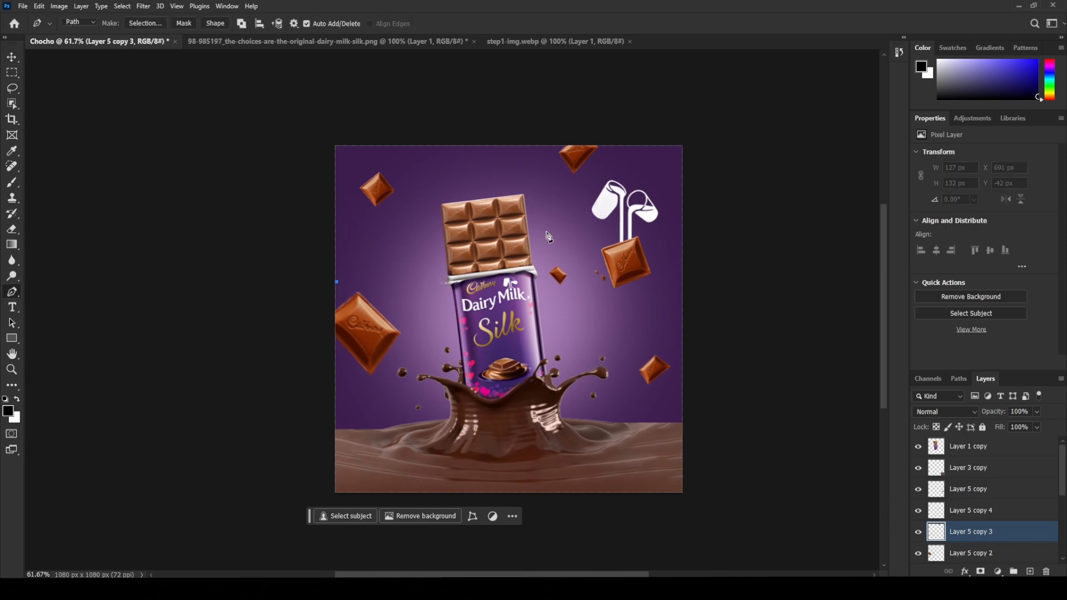
{"action": "left_click_drag", "start_coordinate": [461, 224], "coordinate": [541, 243]}
{"action": "left_click_drag", "start_coordinate": [670, 254], "coordinate": [722, 226]}
{"action": "left_click", "coordinate": [738, 205]}
{"action": "key", "text": "Escape"}
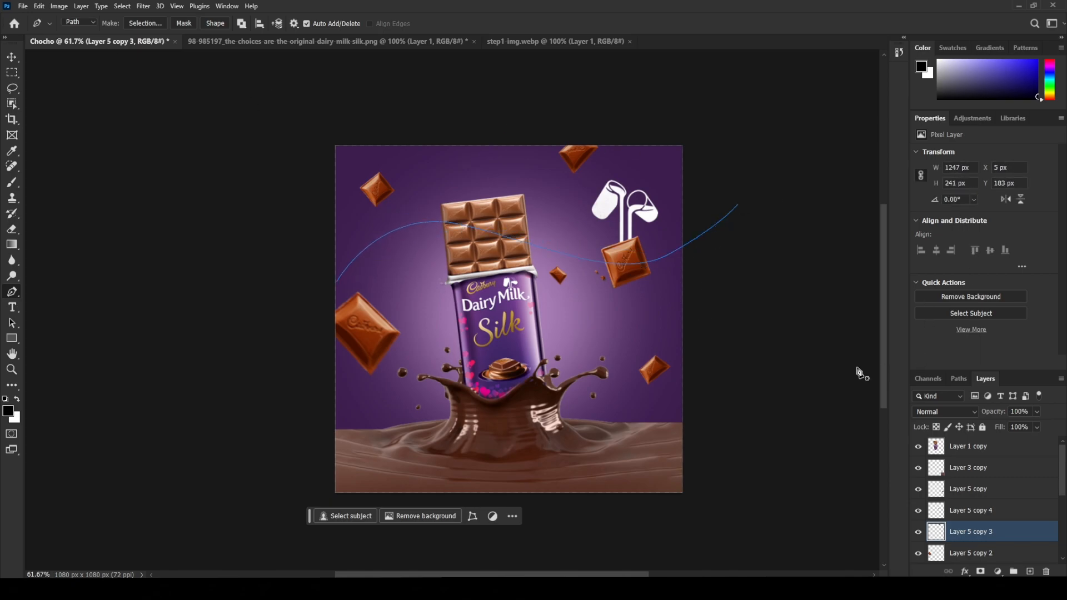
{"action": "left_click", "coordinate": [214, 25]}
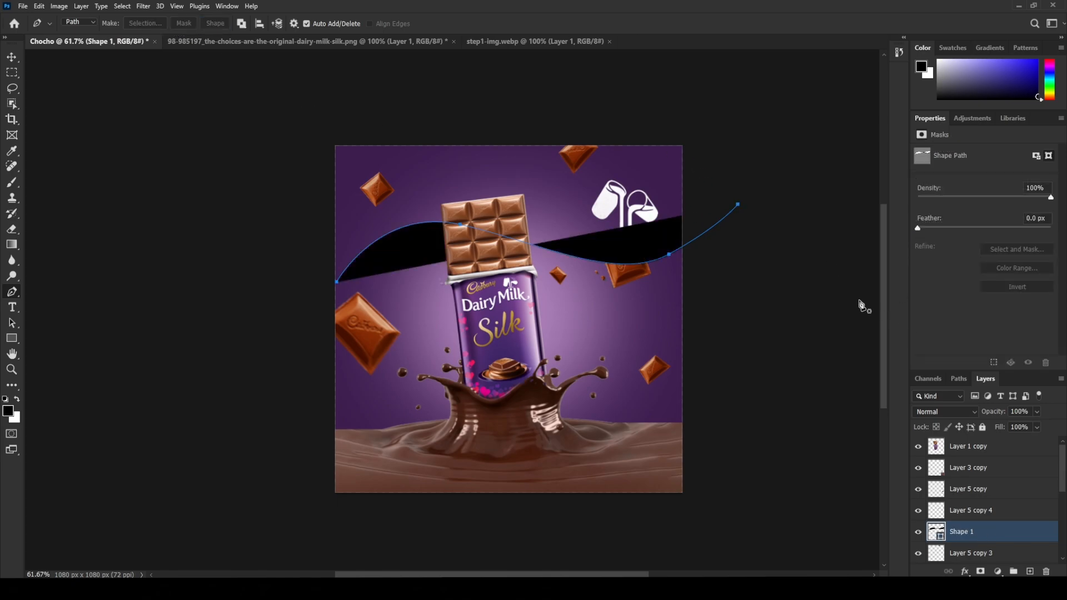
Set the wavy shape's fill to the light chocolate brown #bd8466 sampled from the bar
{"action": "double_click", "coordinate": [938, 534]}
{"action": "left_click", "coordinate": [485, 207]}
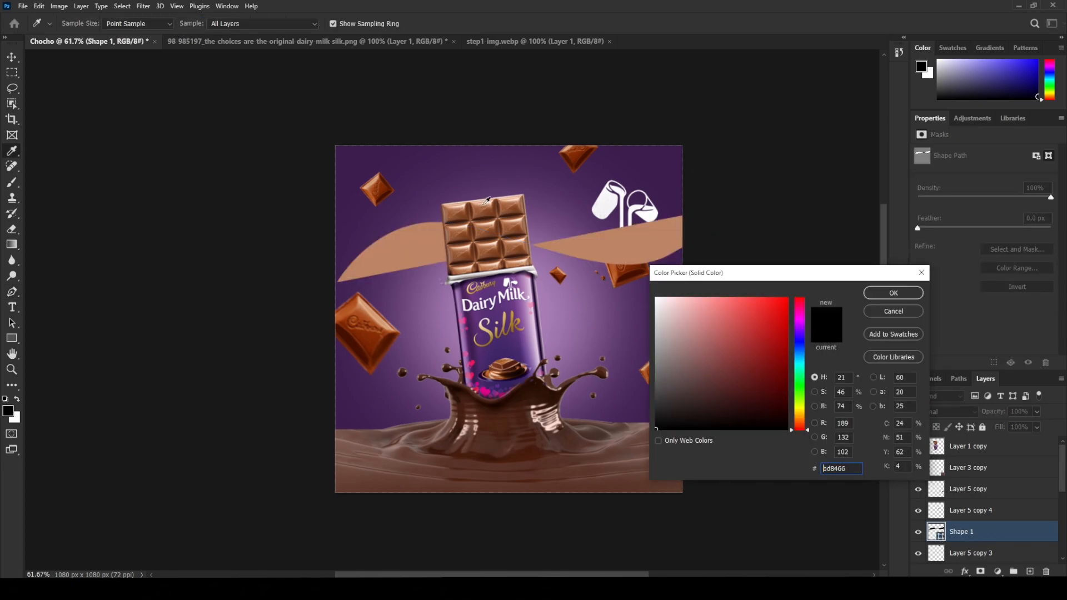
{"action": "left_click", "coordinate": [890, 295]}
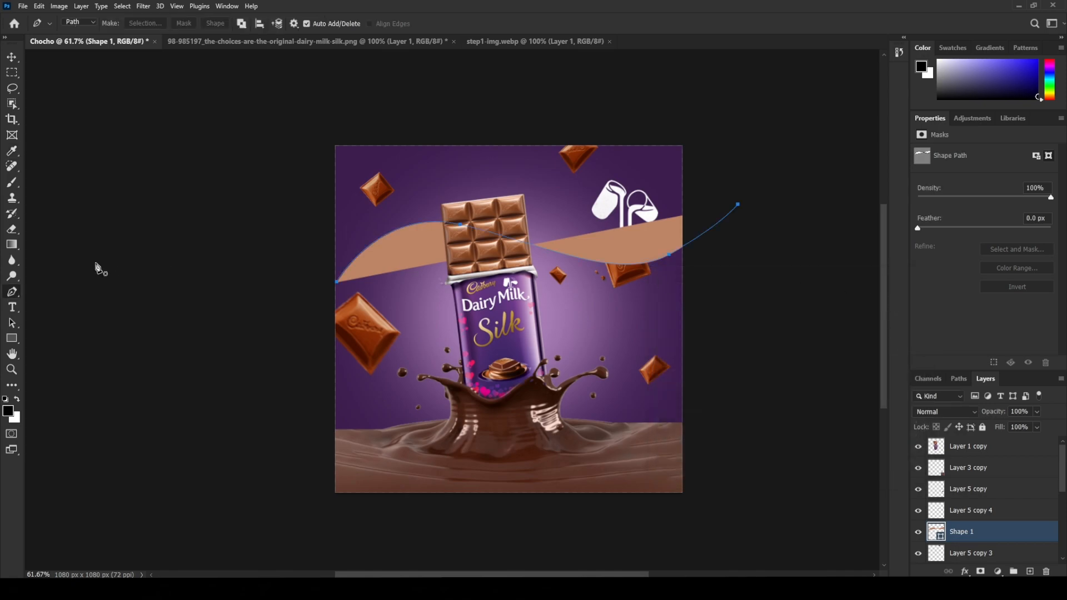
Add a linear gradient fill running left to right across the wavy shape and clip it to that shape
{"action": "right_click", "coordinate": [12, 245]}
{"action": "left_click", "coordinate": [67, 243]}
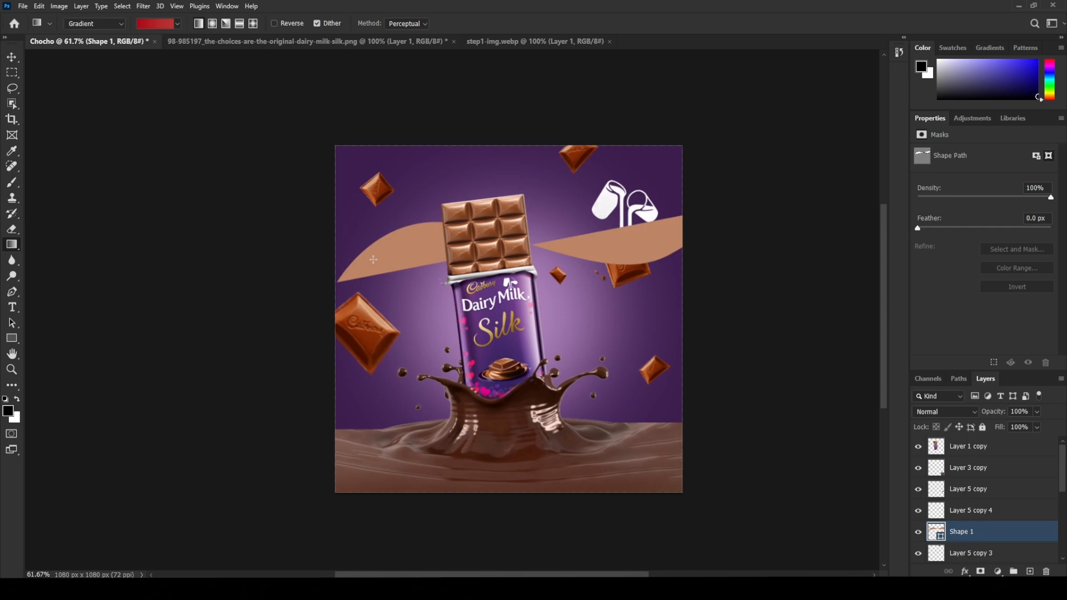
{"action": "left_click_drag", "start_coordinate": [365, 261], "coordinate": [617, 236]}
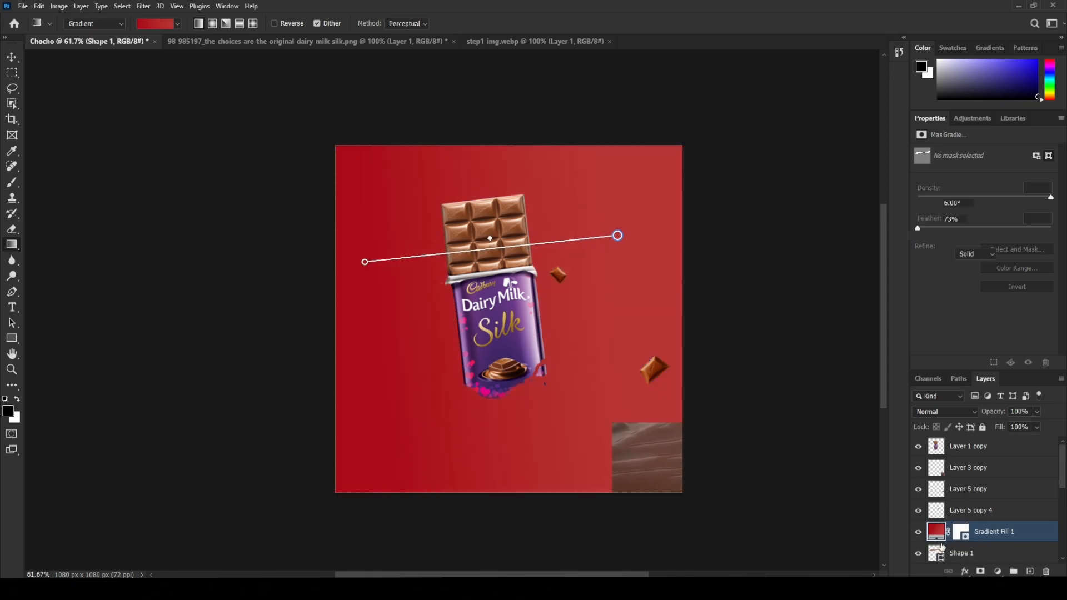
{"action": "left_click", "coordinate": [987, 541], "text": "alt"}
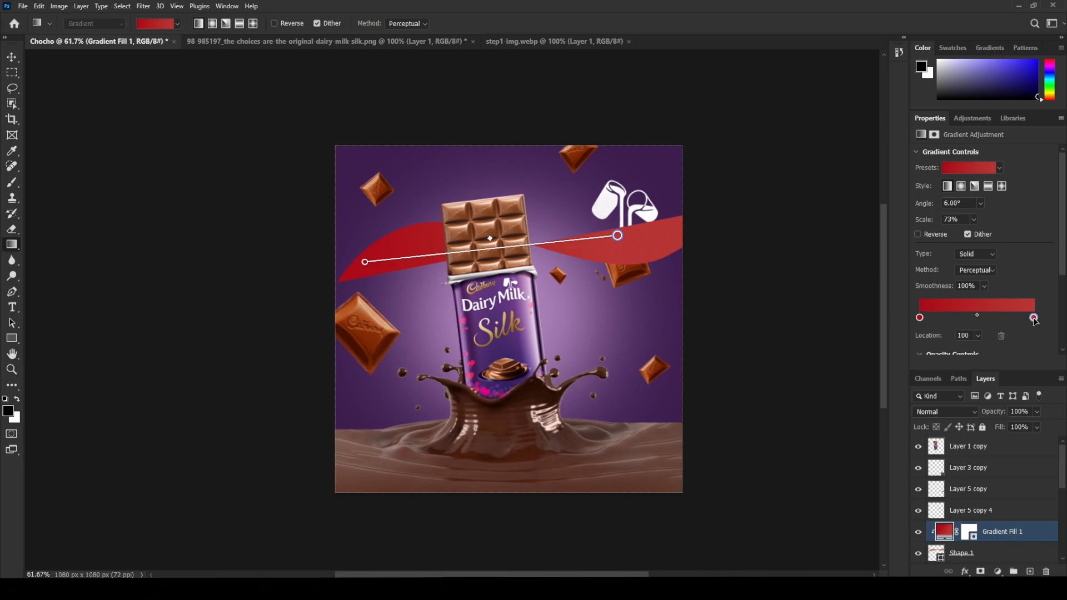
Recolour both gradient end stops with browns sampled from the chocolate bar, using #af6b41 for the right end
{"action": "double_click", "coordinate": [617, 236]}
{"action": "left_click", "coordinate": [505, 218]}
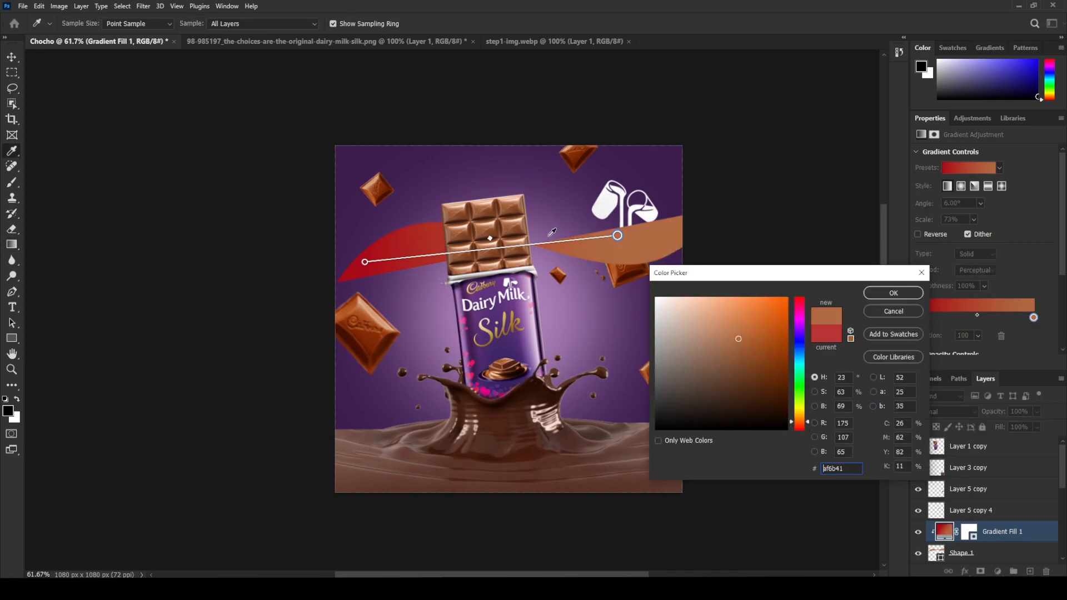
{"action": "left_click", "coordinate": [885, 295]}
{"action": "double_click", "coordinate": [934, 316]}
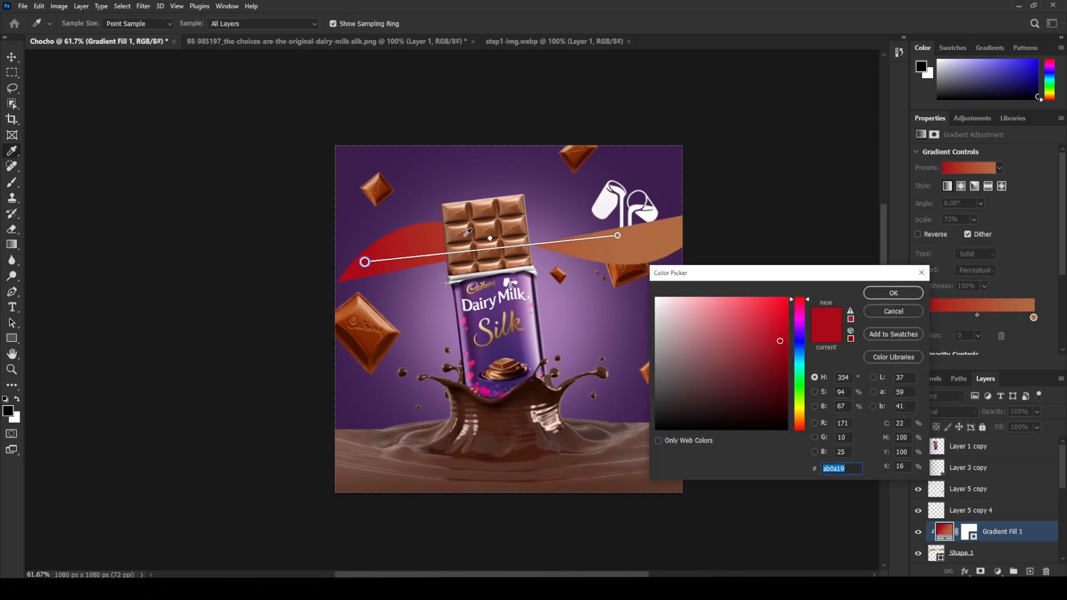
{"action": "left_click", "coordinate": [466, 235]}
{"action": "mouse_move", "coordinate": [465, 235]}
{"action": "left_mouse_down"}
{"action": "mouse_move", "coordinate": [469, 227]}
{"action": "mouse_move", "coordinate": [451, 233]}
{"action": "left_mouse_up"}
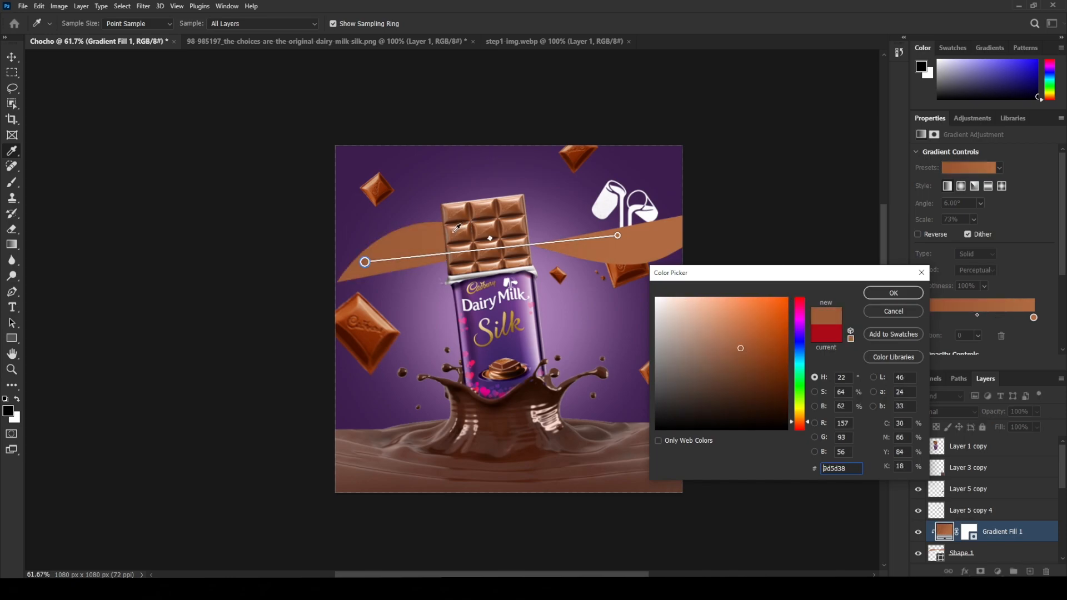
{"action": "left_click", "coordinate": [884, 296]}
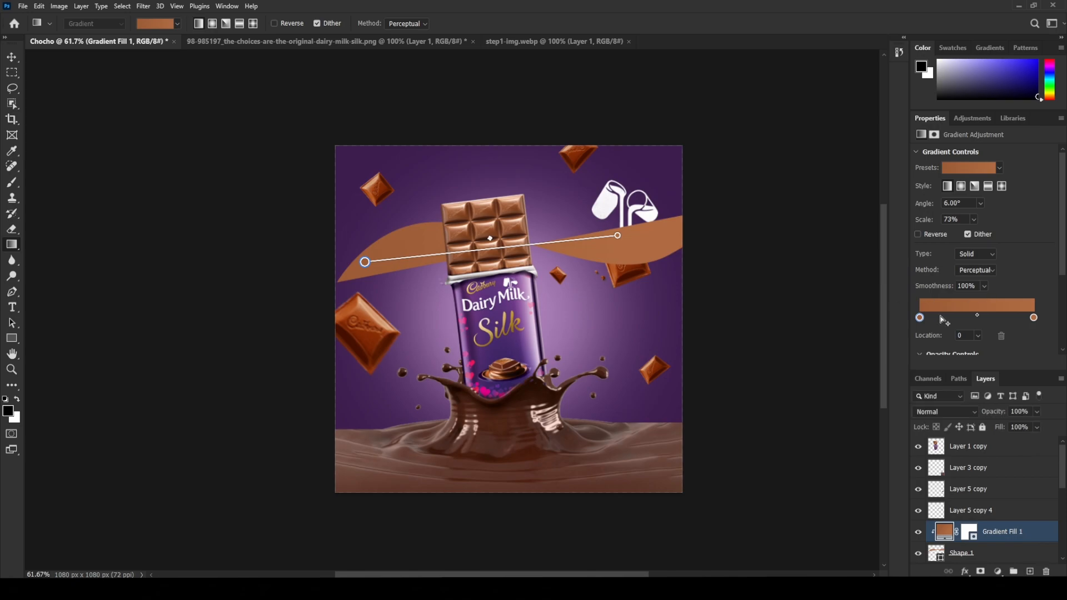
Add a gradient stop at location 40 and colour it dark brown sampled from the chocolate bar
{"action": "left_click", "coordinate": [943, 320]}
{"action": "left_click_drag", "start_coordinate": [411, 258], "coordinate": [455, 256]}
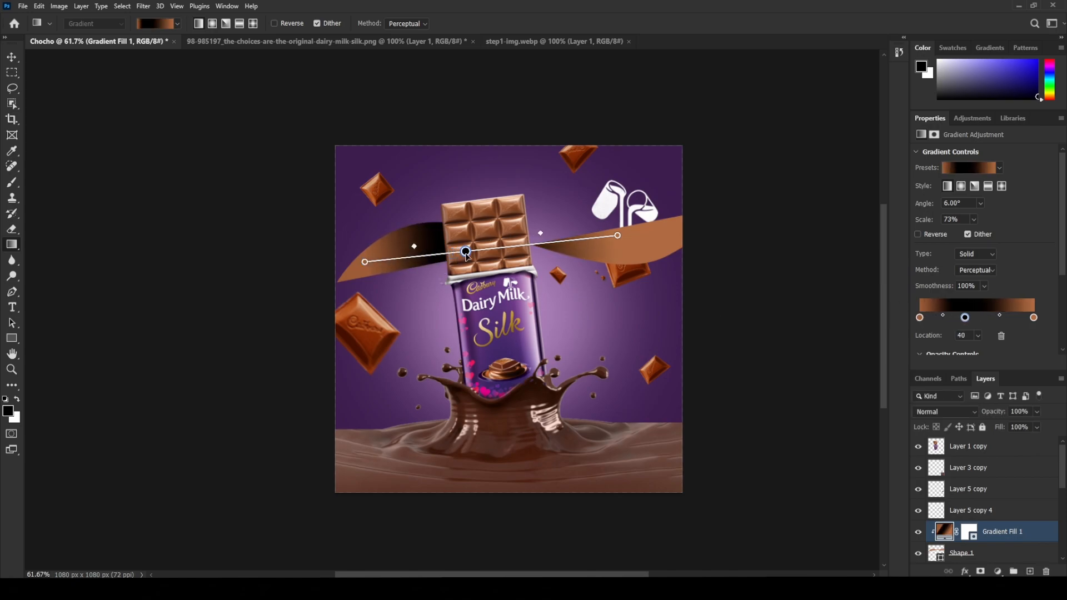
{"action": "double_click", "coordinate": [466, 252]}
{"action": "left_click", "coordinate": [458, 238]}
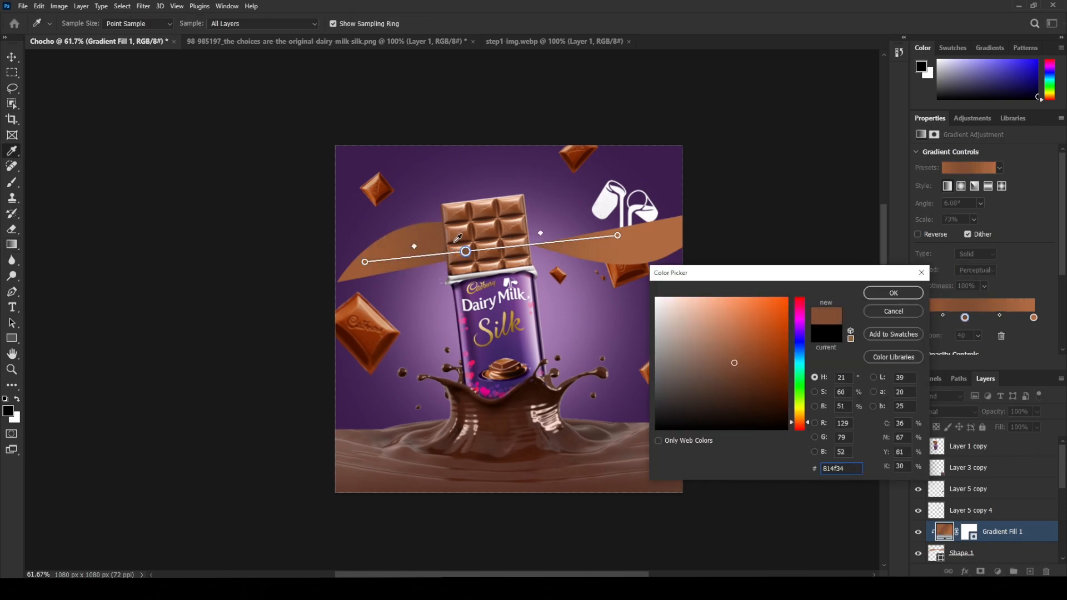
{"action": "left_click", "coordinate": [511, 248]}
{"action": "left_click", "coordinate": [889, 297]}
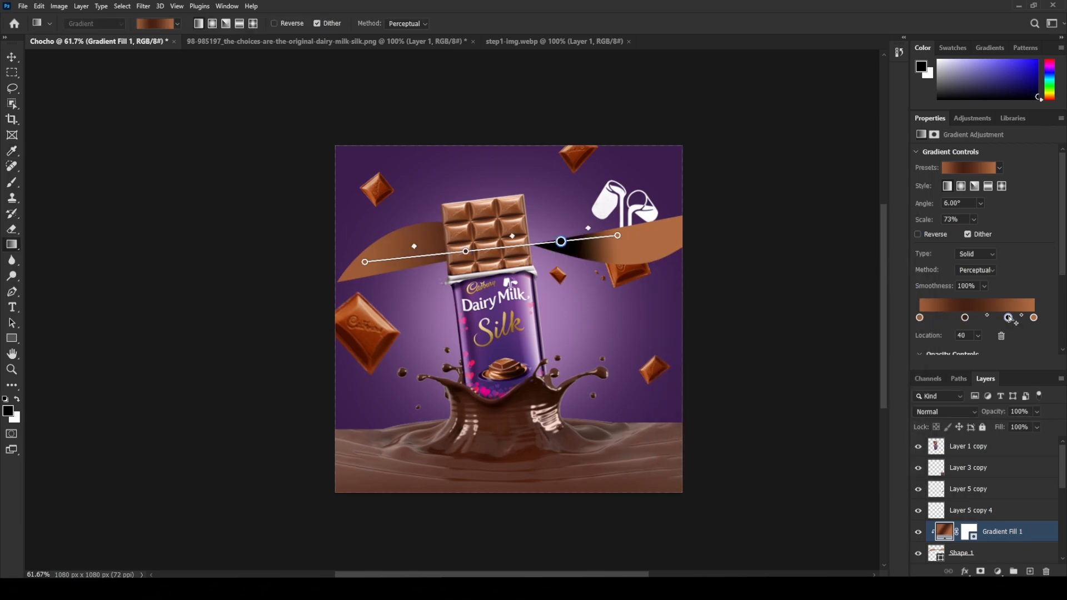
Add another gradient stop at location 78 and give it a brown sampled from the artwork
{"action": "left_click", "coordinate": [561, 241]}
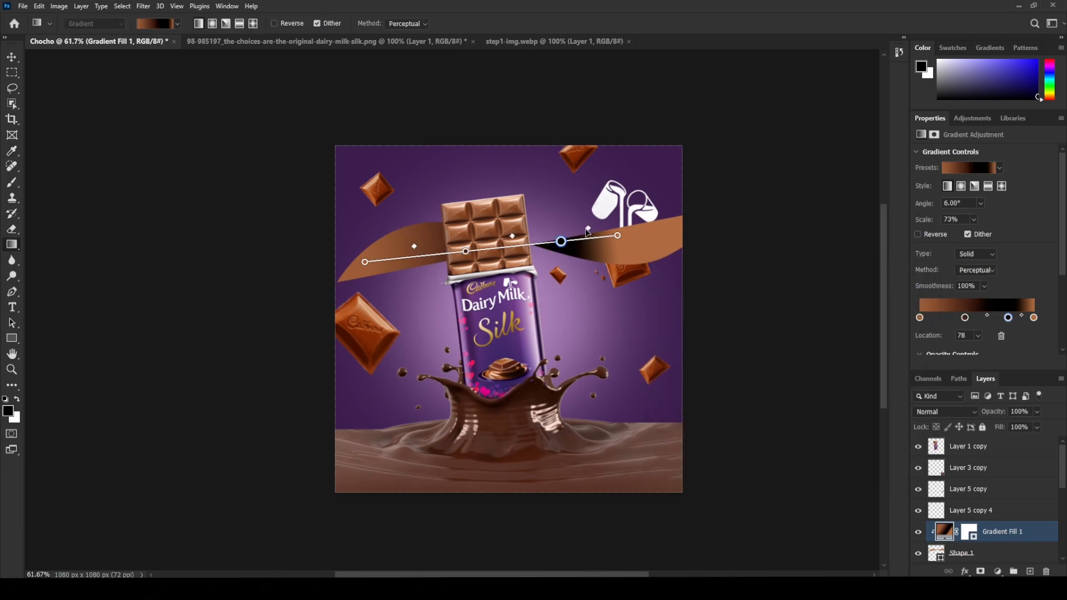
{"action": "double_click", "coordinate": [561, 242]}
{"action": "left_click", "coordinate": [469, 237]}
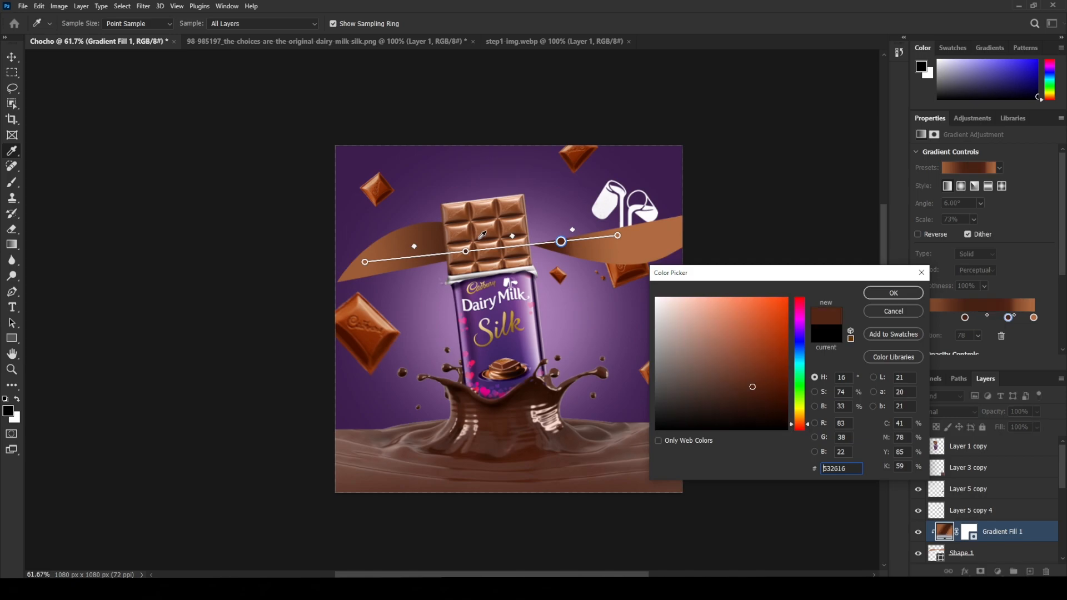
{"action": "left_click", "coordinate": [589, 232]}
{"action": "left_click", "coordinate": [892, 293]}
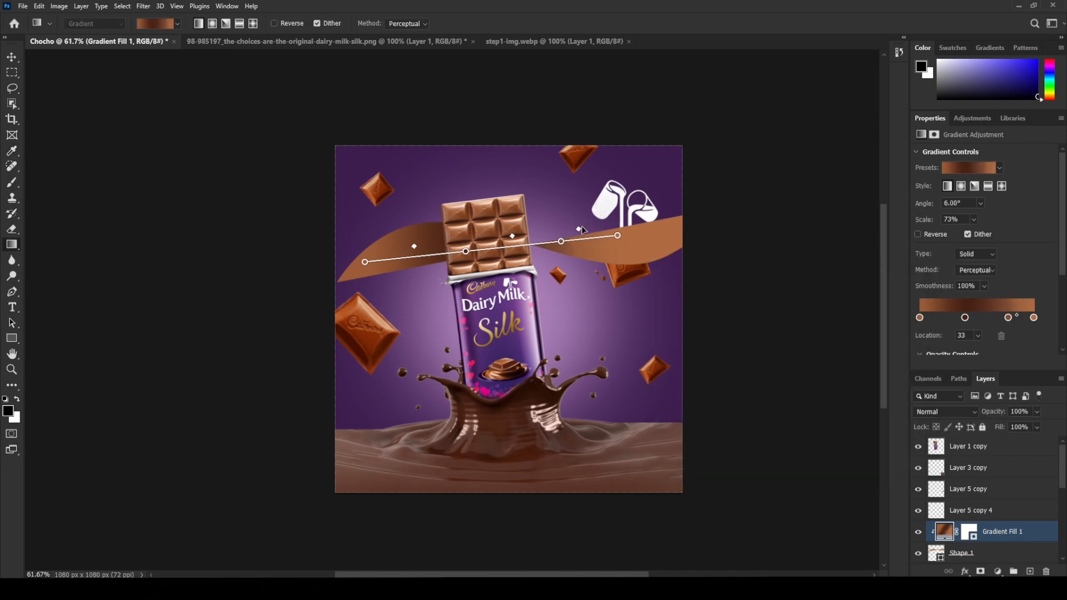
Try several sampled chocolate tones for the gradient's right end stop and settle on a darker brown from the bar
{"action": "double_click", "coordinate": [616, 235]}
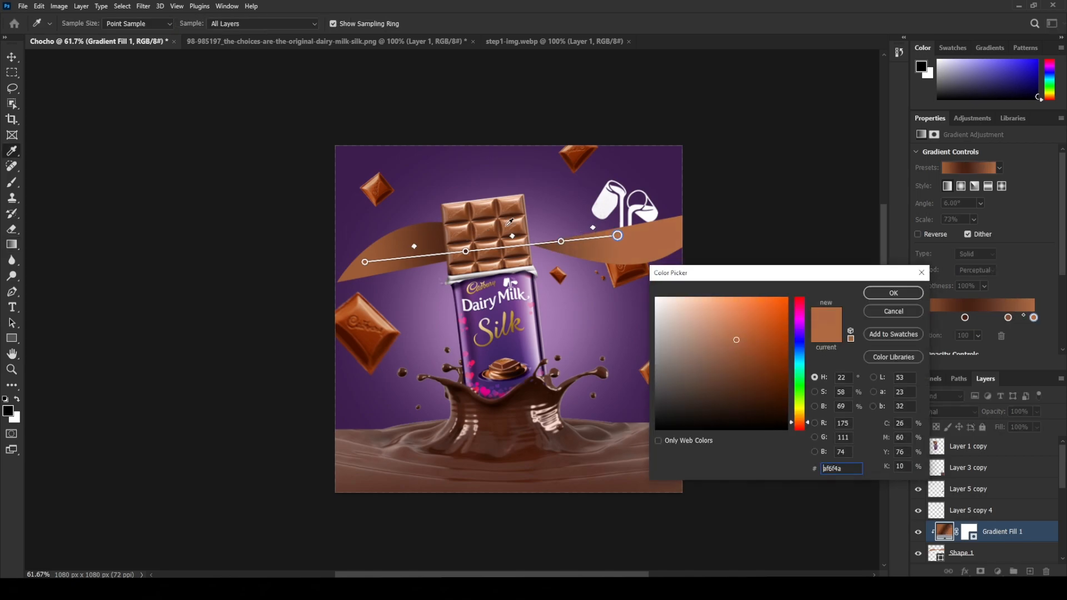
{"action": "left_click", "coordinate": [502, 226]}
{"action": "left_click", "coordinate": [527, 388]}
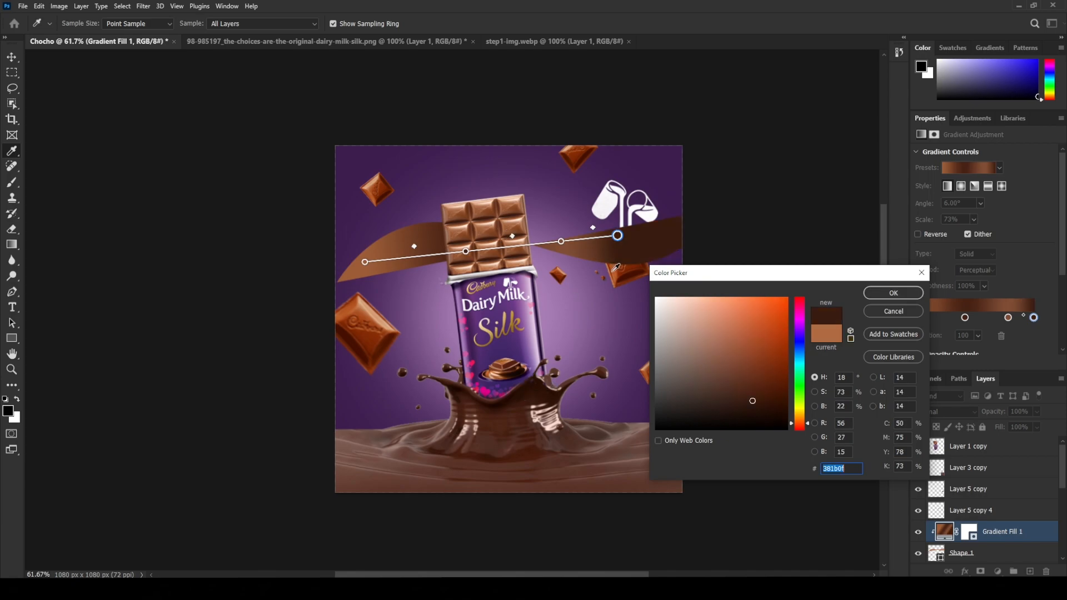
{"action": "left_click", "coordinate": [361, 299]}
{"action": "left_click_drag", "start_coordinate": [356, 311], "coordinate": [359, 349]}
{"action": "left_click", "coordinate": [508, 225]}
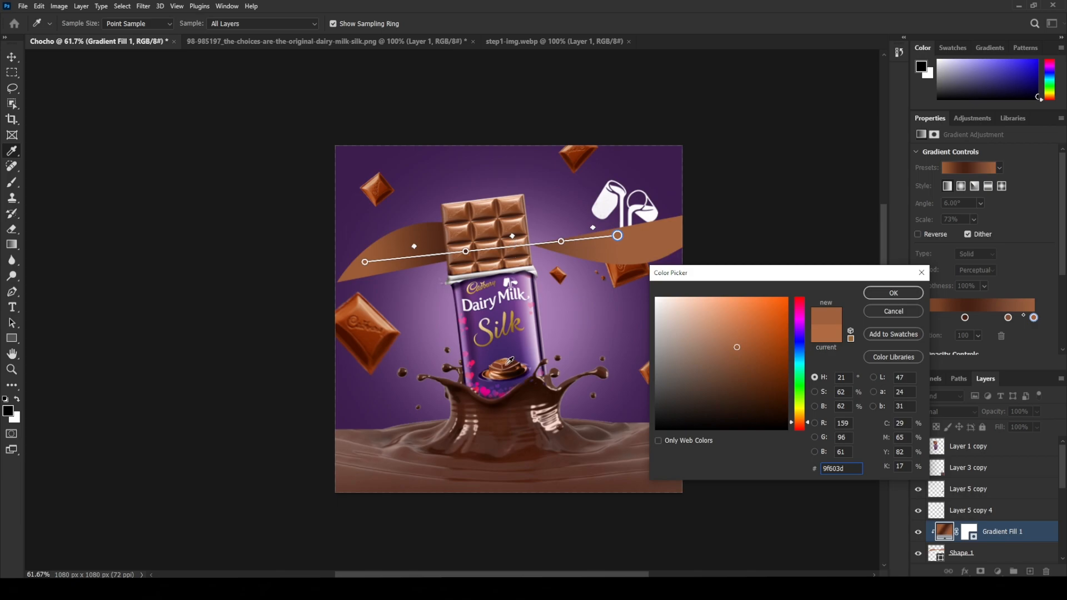
{"action": "left_click_drag", "start_coordinate": [506, 364], "coordinate": [496, 376]}
{"action": "left_click", "coordinate": [506, 225]}
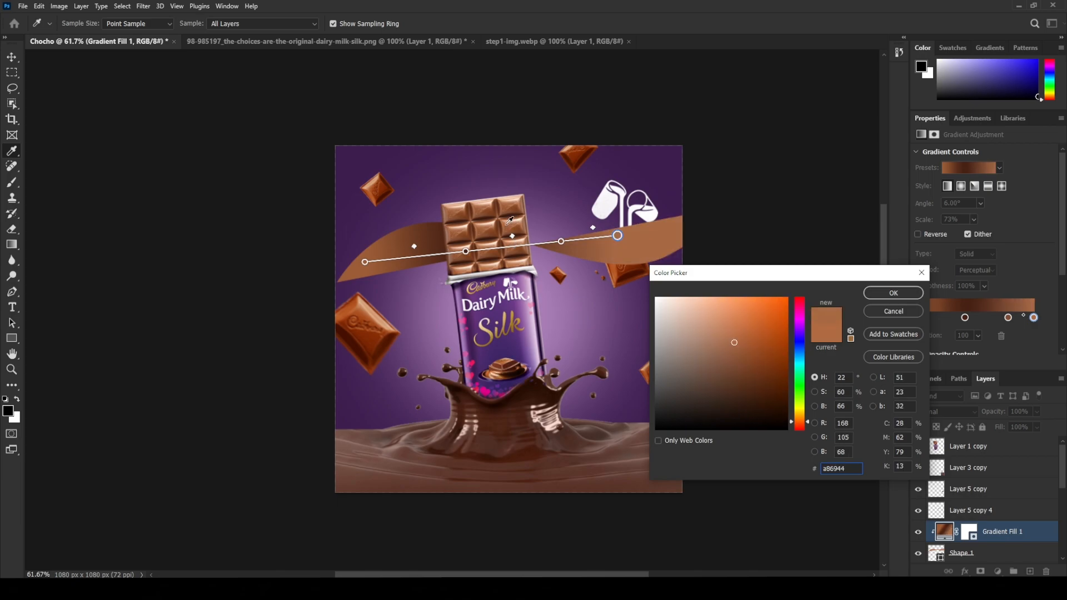
{"action": "left_click", "coordinate": [488, 201]}
{"action": "left_click", "coordinate": [485, 202]}
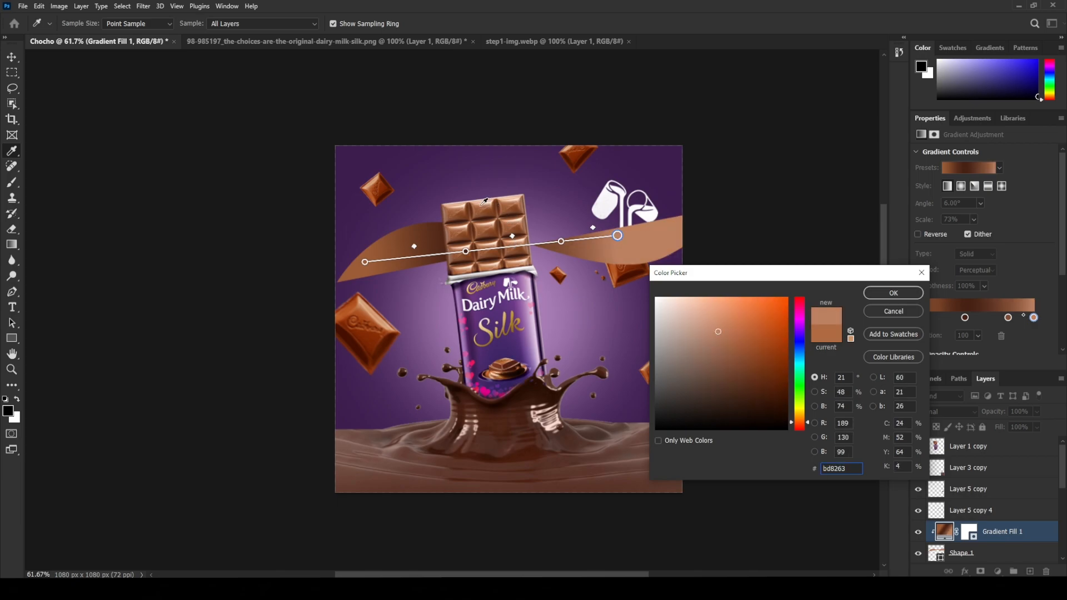
{"action": "left_click", "coordinate": [495, 212]}
{"action": "left_click", "coordinate": [882, 296]}
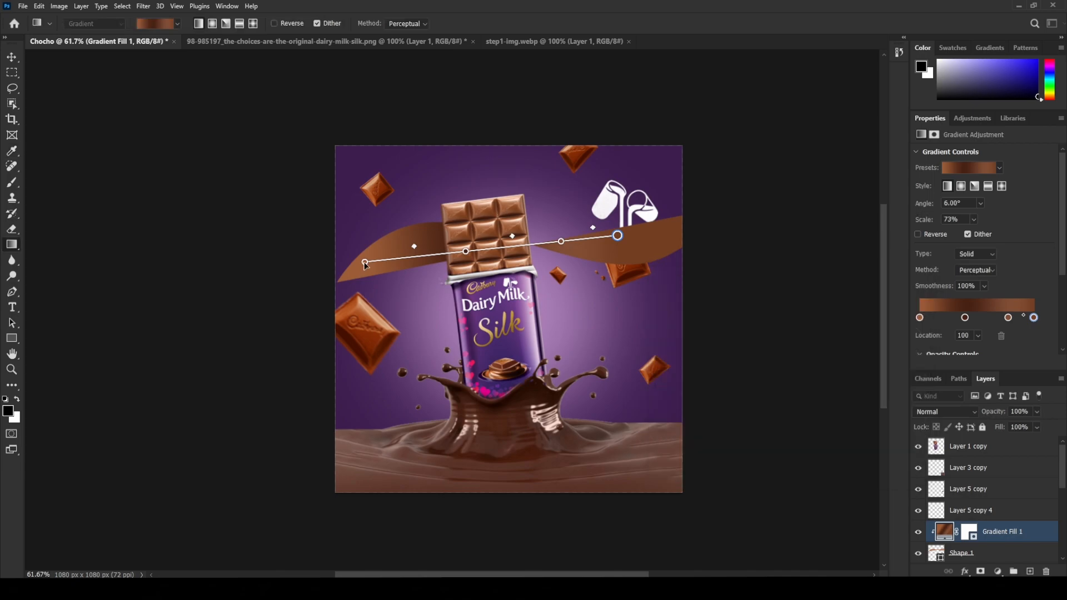
Recolour the gradient's left end stop with the brown sampled from the ribbon's right half
{"action": "double_click", "coordinate": [921, 318]}
{"action": "left_click", "coordinate": [646, 238]}
{"action": "left_click", "coordinate": [898, 293]}
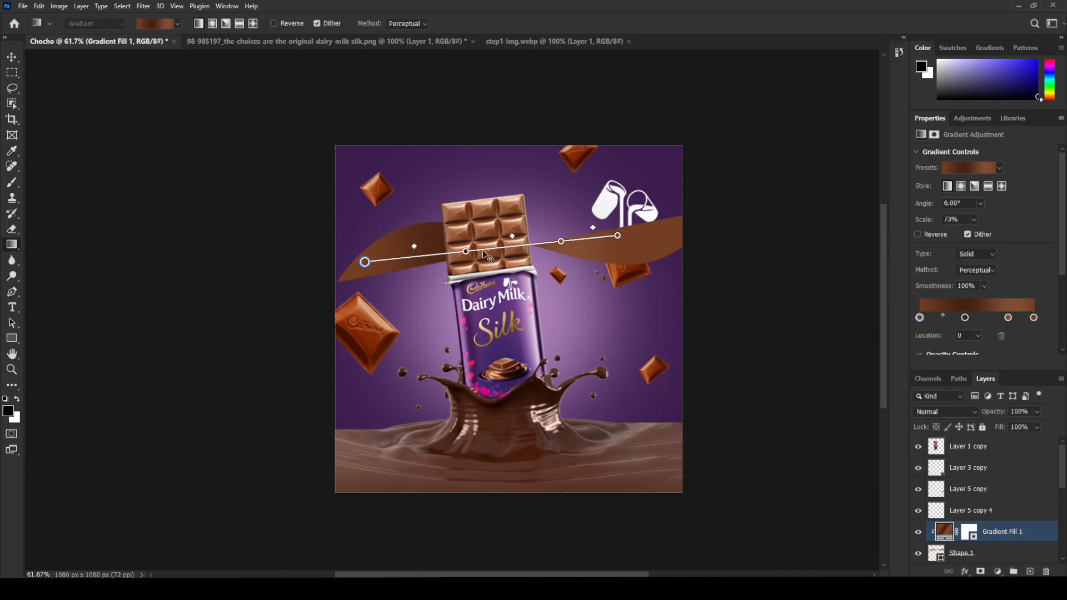
Add a gradient stop at location 19 and colour it cream #ffecdc, sampled from a highlight on the chocolate bar
{"action": "left_click", "coordinate": [936, 318]}
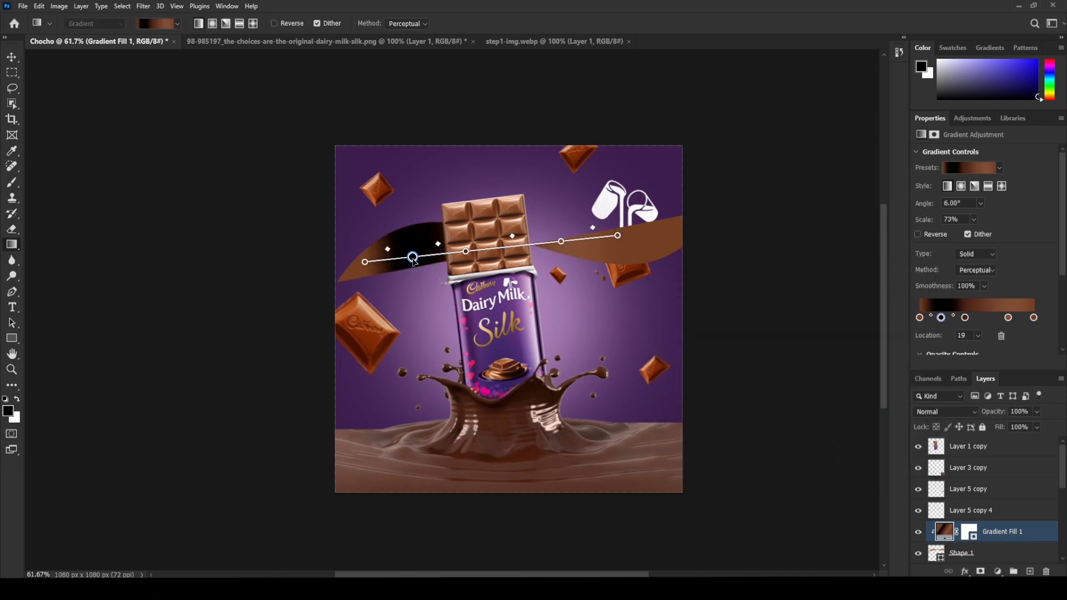
{"action": "double_click", "coordinate": [413, 257]}
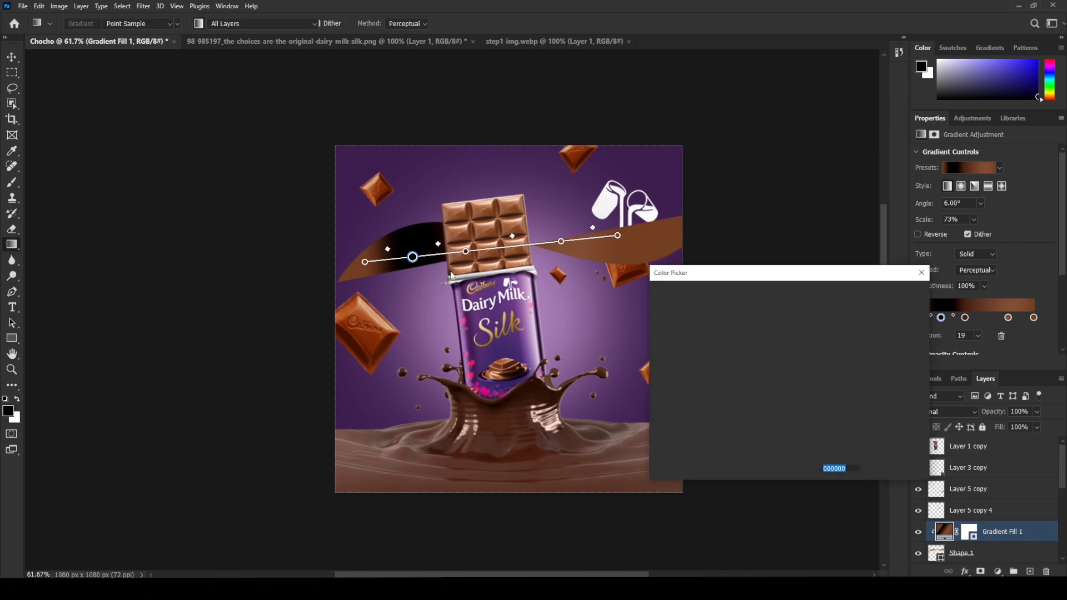
{"action": "left_click", "coordinate": [521, 237]}
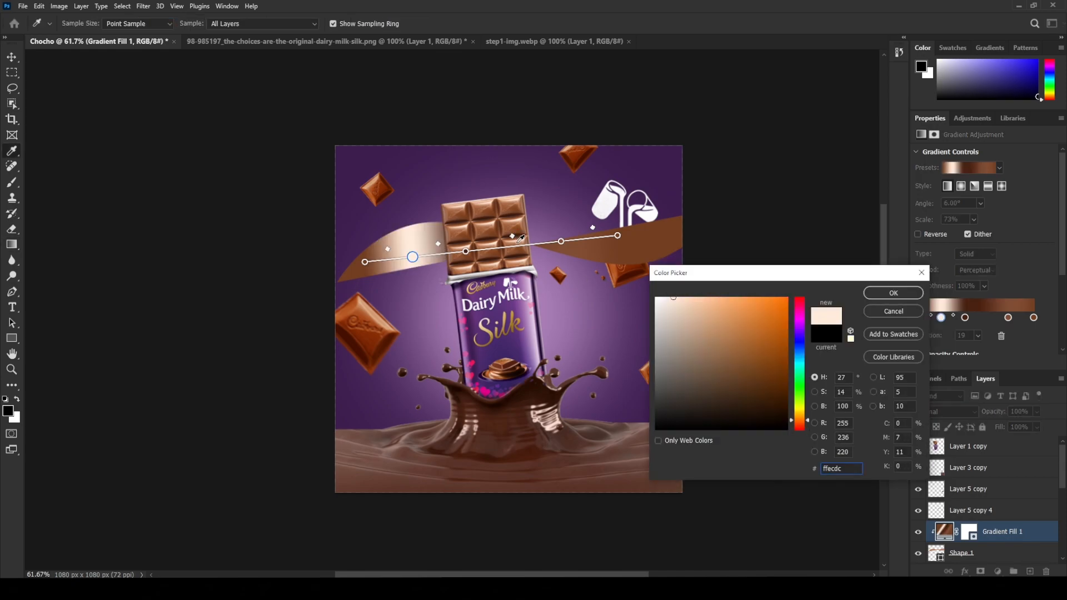
{"action": "left_click", "coordinate": [883, 295]}
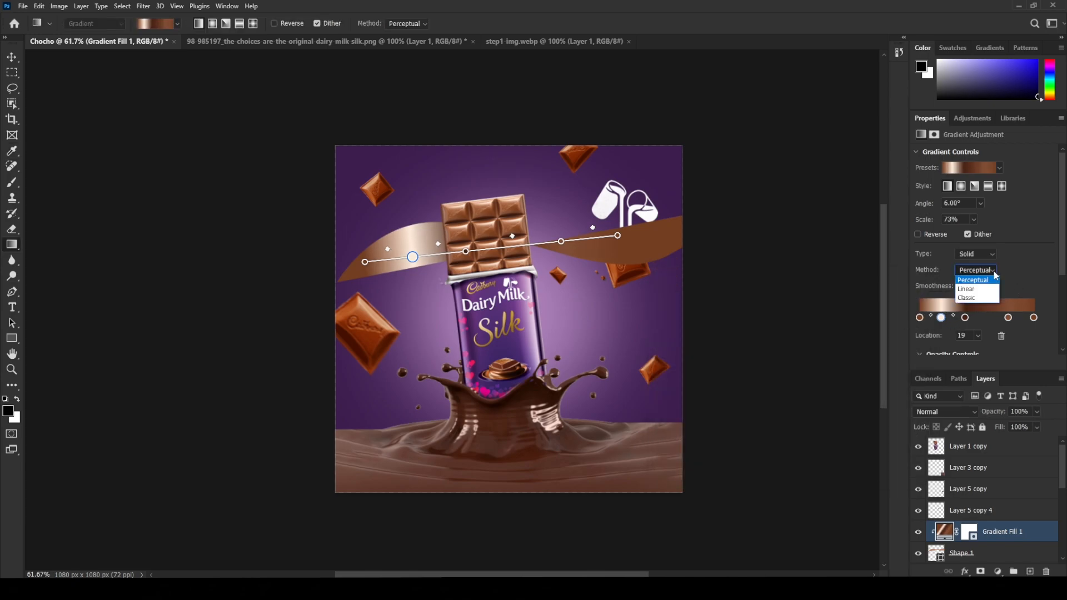
Try the Linear and Classic gradient interpolation methods, then return to Perceptual with the Solid type
{"action": "left_click", "coordinate": [987, 289]}
{"action": "left_click", "coordinate": [986, 270]}
{"action": "left_click", "coordinate": [984, 280]}
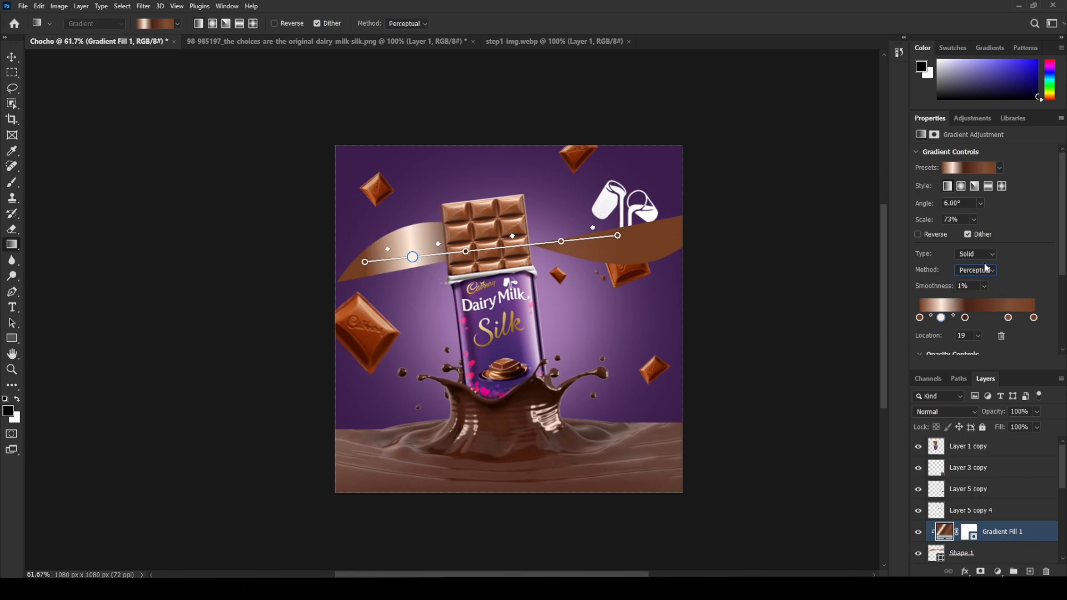
{"action": "left_click", "coordinate": [986, 269]}
{"action": "left_click", "coordinate": [986, 301]}
{"action": "left_click", "coordinate": [987, 271]}
{"action": "left_click", "coordinate": [988, 290]}
{"action": "left_click", "coordinate": [986, 269]}
{"action": "left_click", "coordinate": [985, 279]}
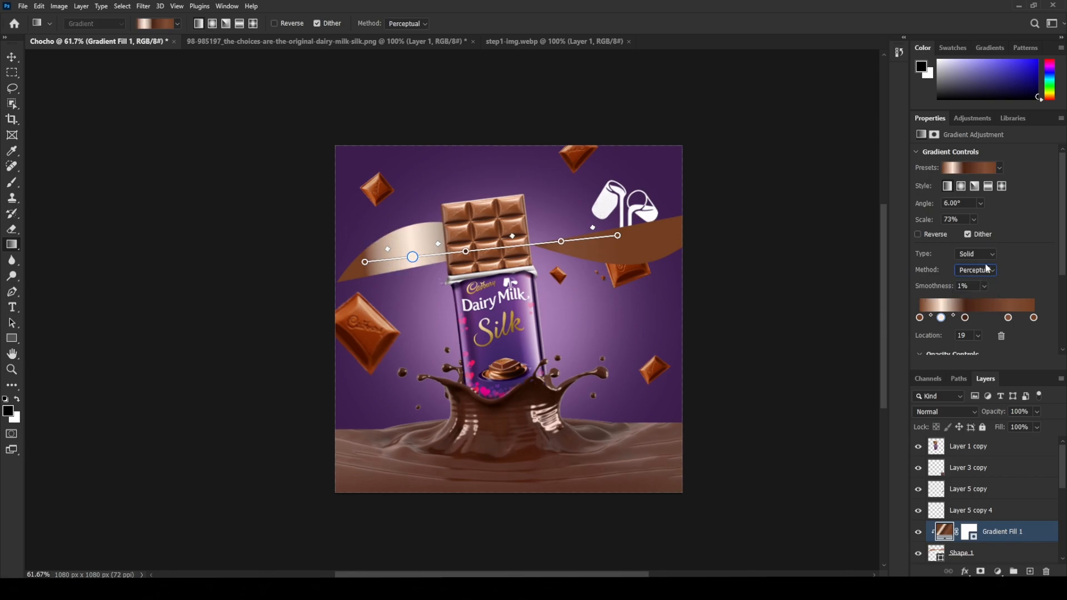
{"action": "left_click", "coordinate": [984, 254]}
{"action": "left_click", "coordinate": [983, 253]}
{"action": "left_click", "coordinate": [988, 185]}
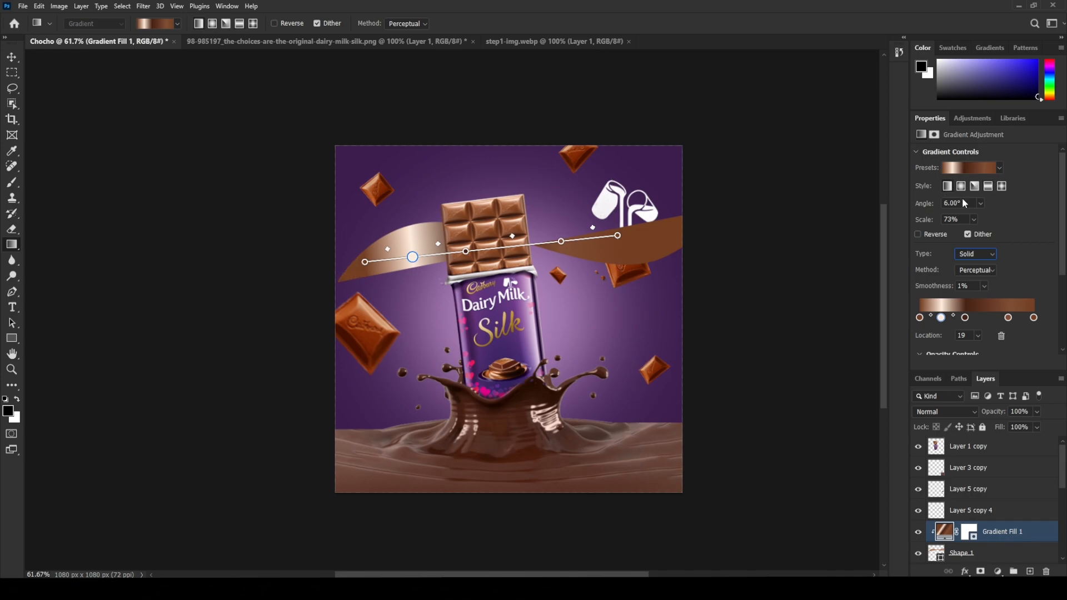
Add a gradient stop at location 90, trying cream #fee9d8 and settling on a light brown sampled from the bar
{"action": "left_click", "coordinate": [1023, 318]}
{"action": "double_click", "coordinate": [592, 239]}
{"action": "left_click", "coordinate": [514, 224]}
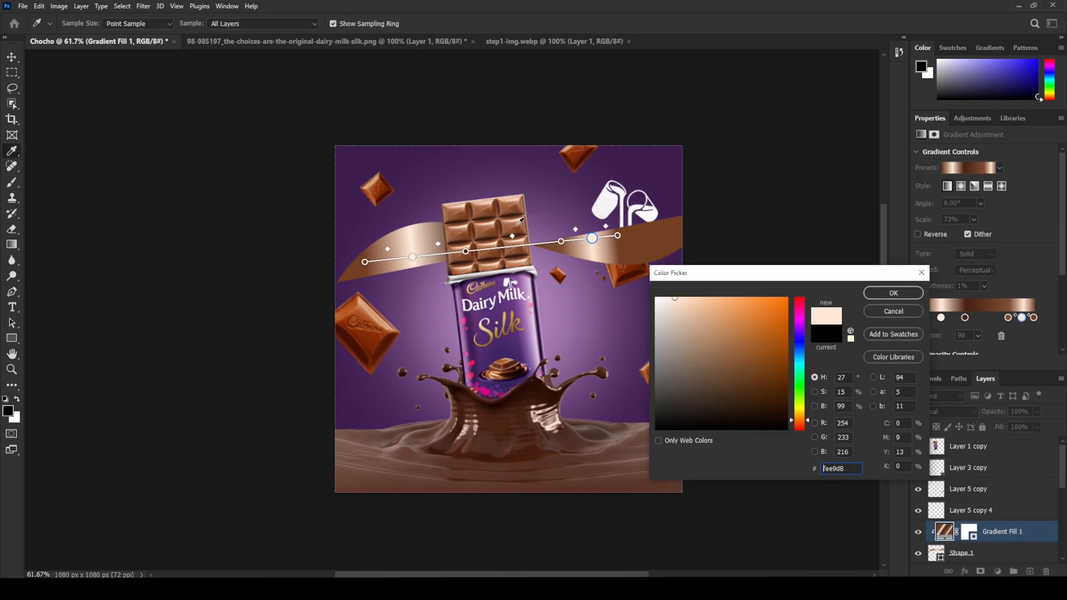
{"action": "left_click", "coordinate": [900, 298]}
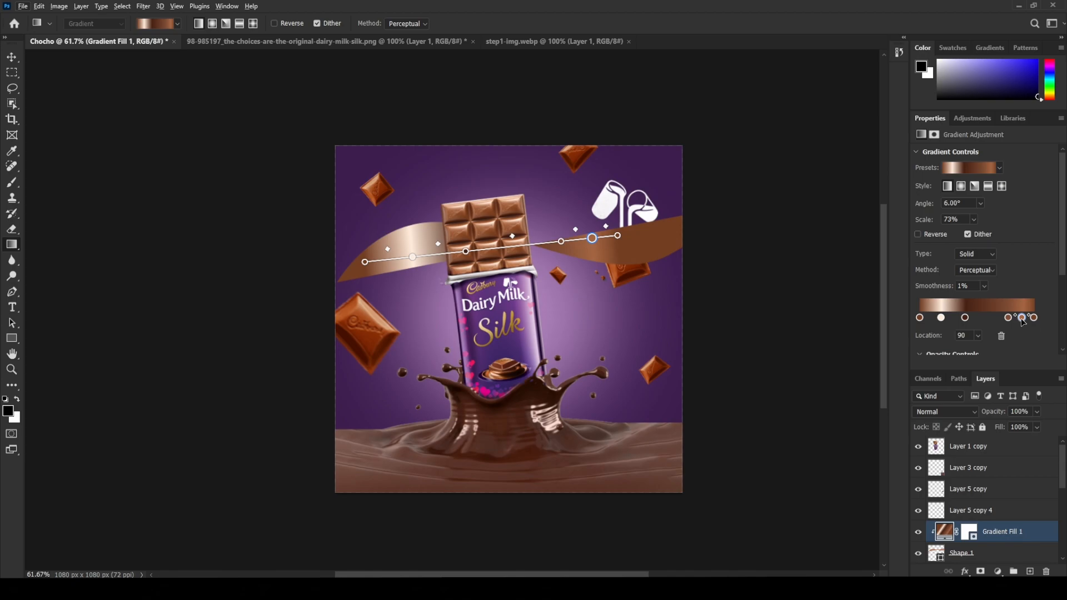
{"action": "mouse_move", "coordinate": [1004, 323]}
{"action": "left_mouse_down"}
{"action": "mouse_move", "coordinate": [954, 324]}
{"action": "mouse_move", "coordinate": [1006, 324]}
{"action": "left_mouse_up"}
{"action": "left_click", "coordinate": [1001, 336]}
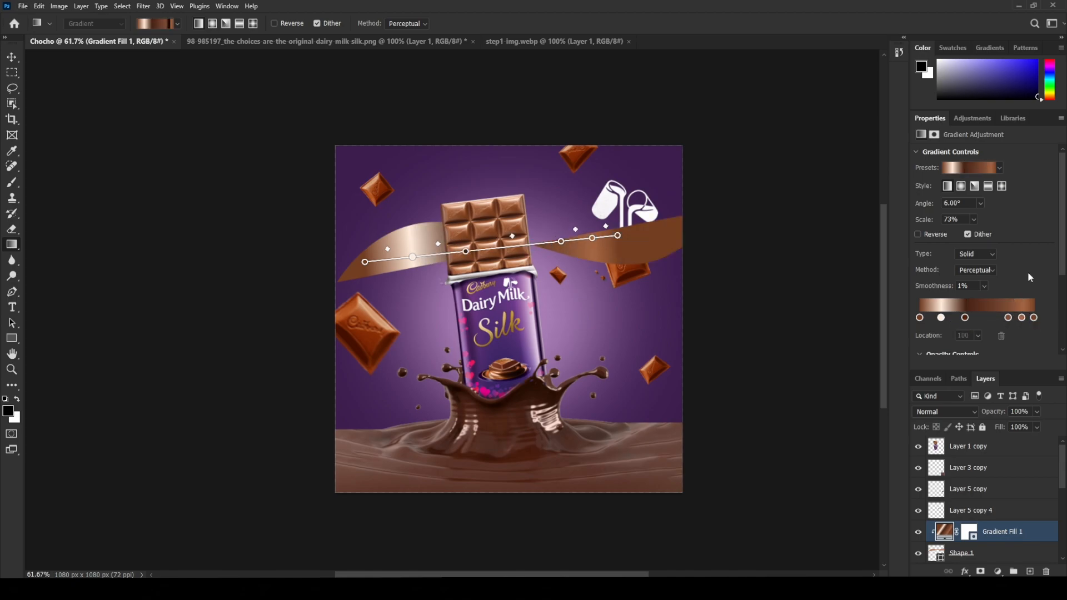
Recolour the gradient stop at location 19, trying several browns from the bar and settling on #ab673f
{"action": "double_click", "coordinate": [942, 319]}
{"action": "left_click", "coordinate": [496, 235]}
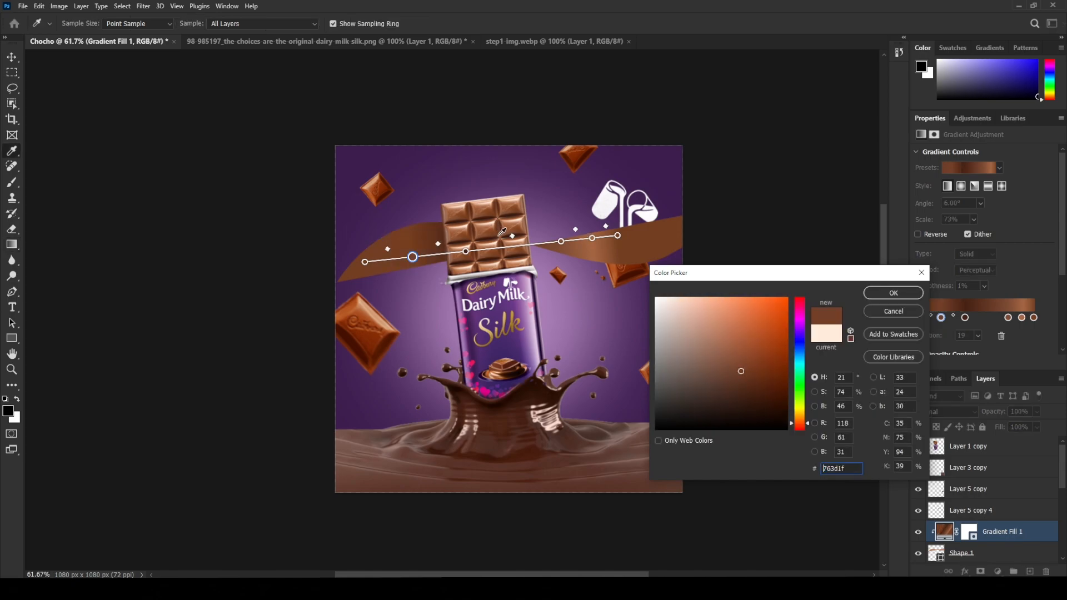
{"action": "left_click_drag", "start_coordinate": [499, 235], "coordinate": [492, 222]}
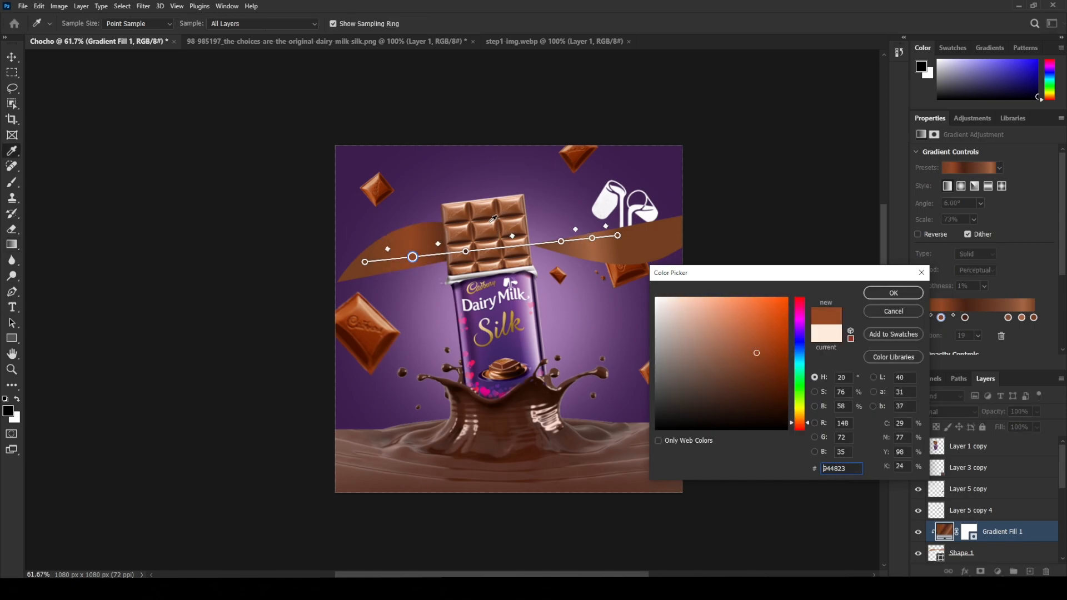
{"action": "left_click", "coordinate": [490, 222]}
{"action": "left_click", "coordinate": [486, 223]}
{"action": "left_click", "coordinate": [884, 294]}
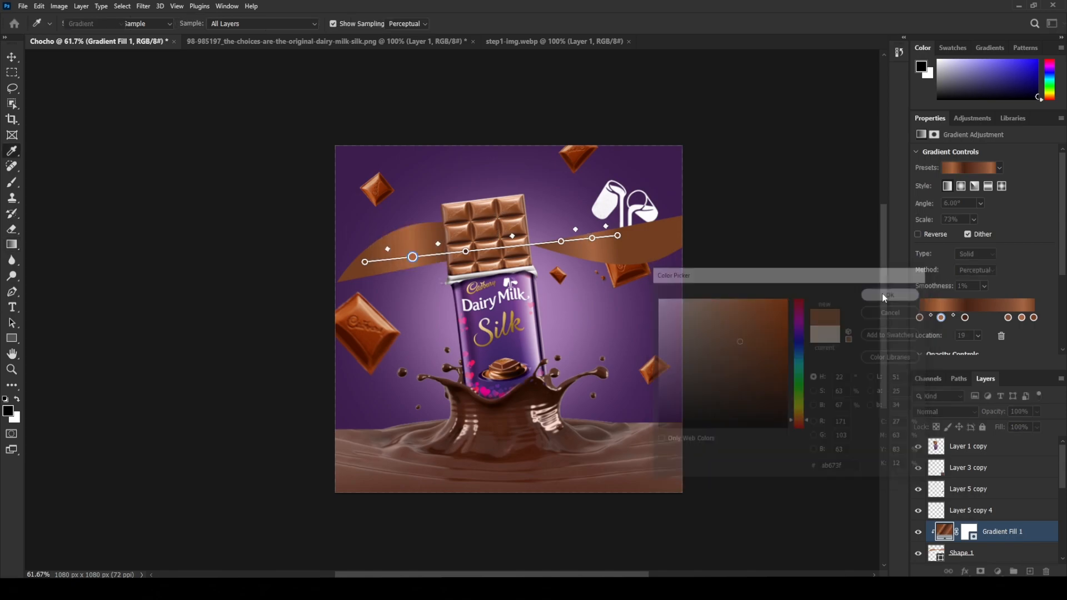
Recolour the gradient stop at location 78 with dark brown #62321d sampled from the chocolate bar
{"action": "double_click", "coordinate": [561, 242]}
{"action": "left_click", "coordinate": [519, 255]}
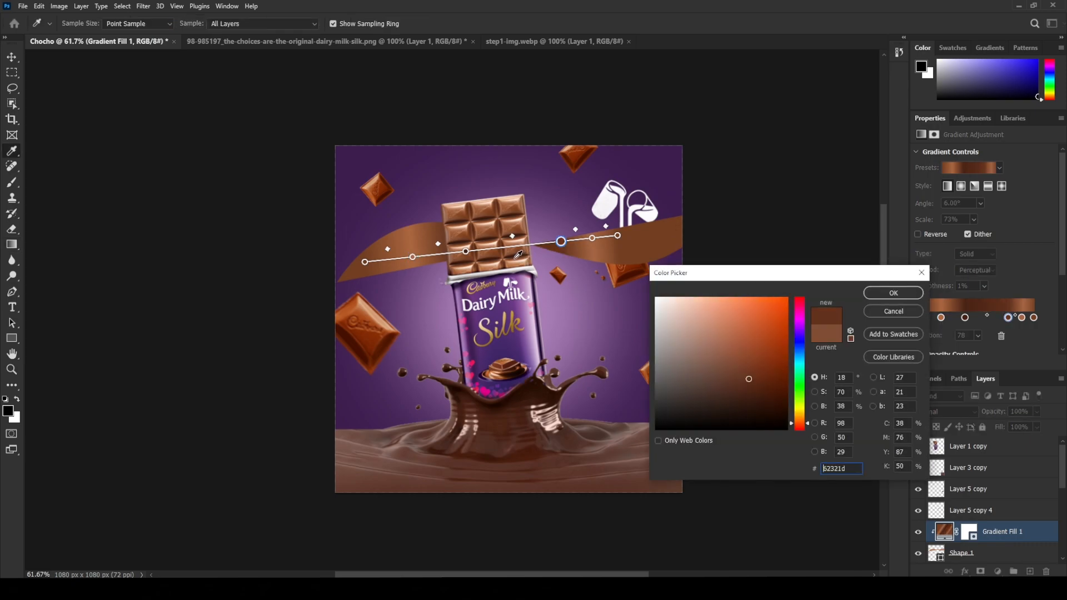
{"action": "left_click", "coordinate": [892, 293]}
Rotate the ribbon shape and its gradient fill together by about -5.28° and reposition them behind the chocolate bar
{"action": "key", "text": "v"}
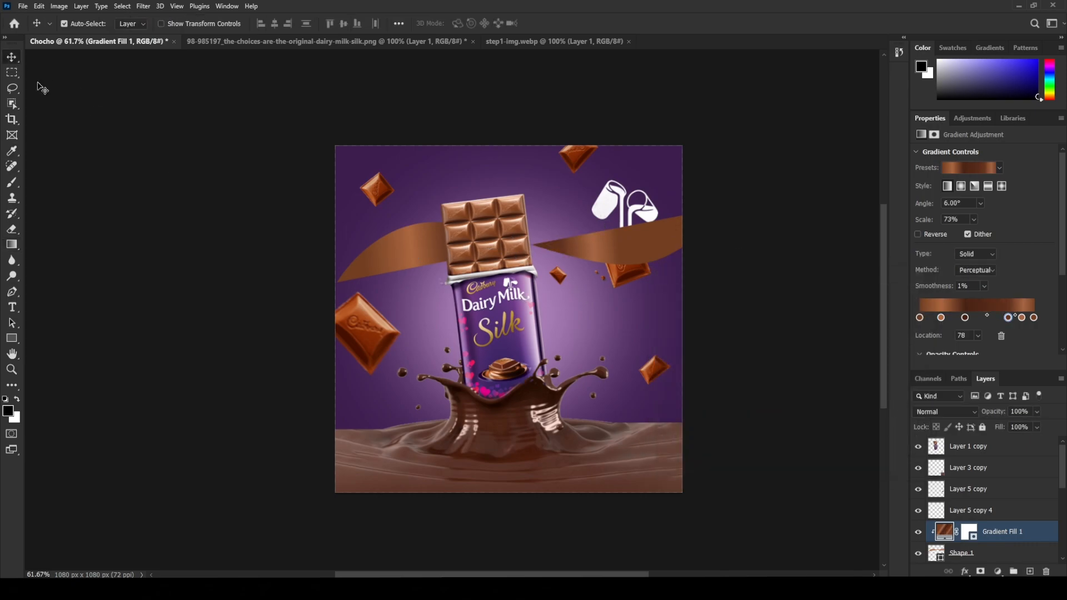
{"action": "key", "text": "ctrl+t"}
{"action": "left_click", "coordinate": [524, 218]}
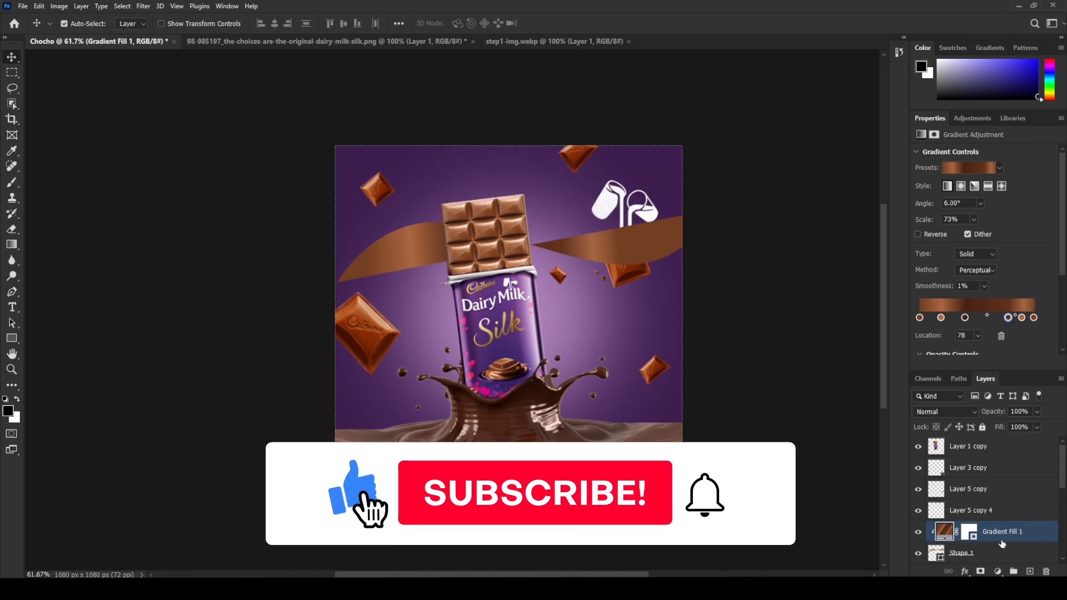
{"action": "left_click", "coordinate": [998, 548], "text": "ctrl"}
{"action": "key", "text": "ctrl+t"}
{"action": "left_click_drag", "start_coordinate": [767, 185], "coordinate": [762, 164]}
{"action": "left_click_drag", "start_coordinate": [661, 225], "coordinate": [639, 217]}
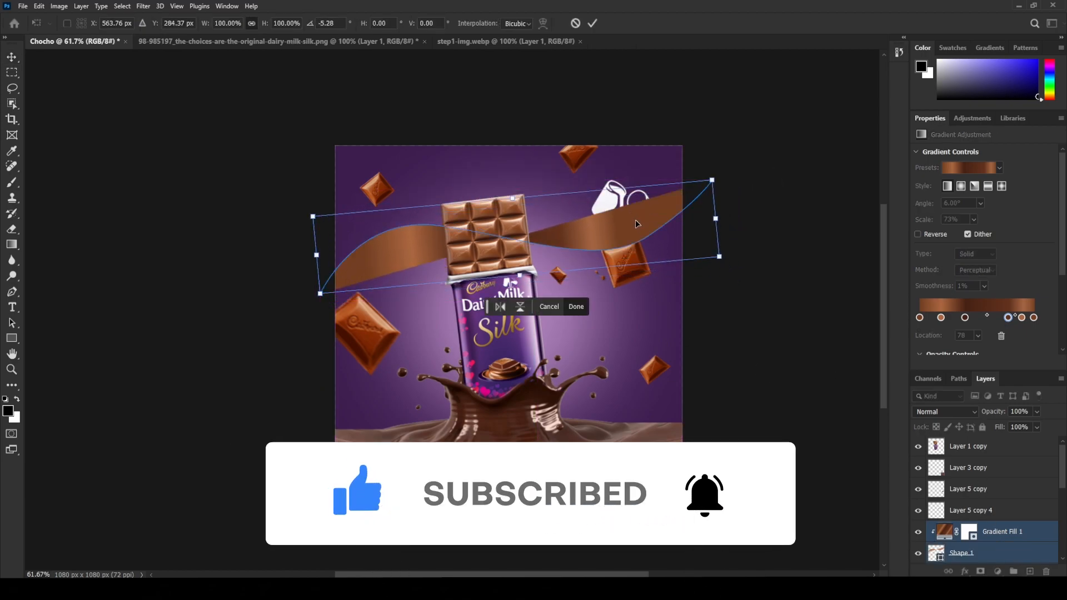
{"action": "key", "text": "Return"}
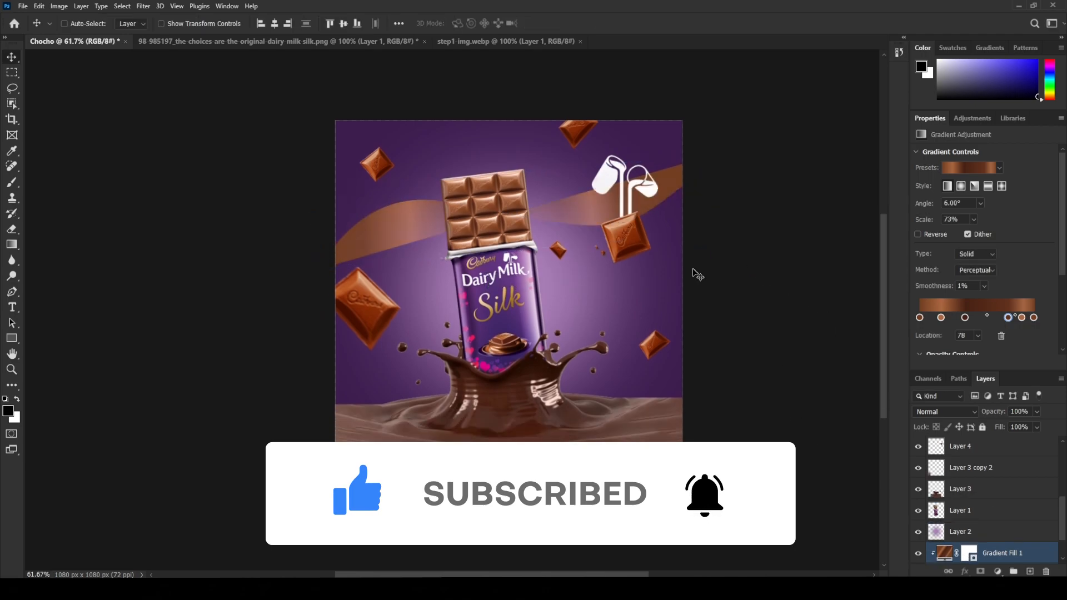
Place the gradient fill and ribbon shape between Layer 1 and Layer 2, and merge the two into one layer
{"action": "left_click", "coordinate": [143, 6]}
{"action": "left_click", "coordinate": [1030, 529]}
{"action": "left_click", "coordinate": [1027, 554], "text": "shift"}
{"action": "scroll", "coordinate": [1026, 554], "scroll_direction": "down", "scroll_amount": 2}
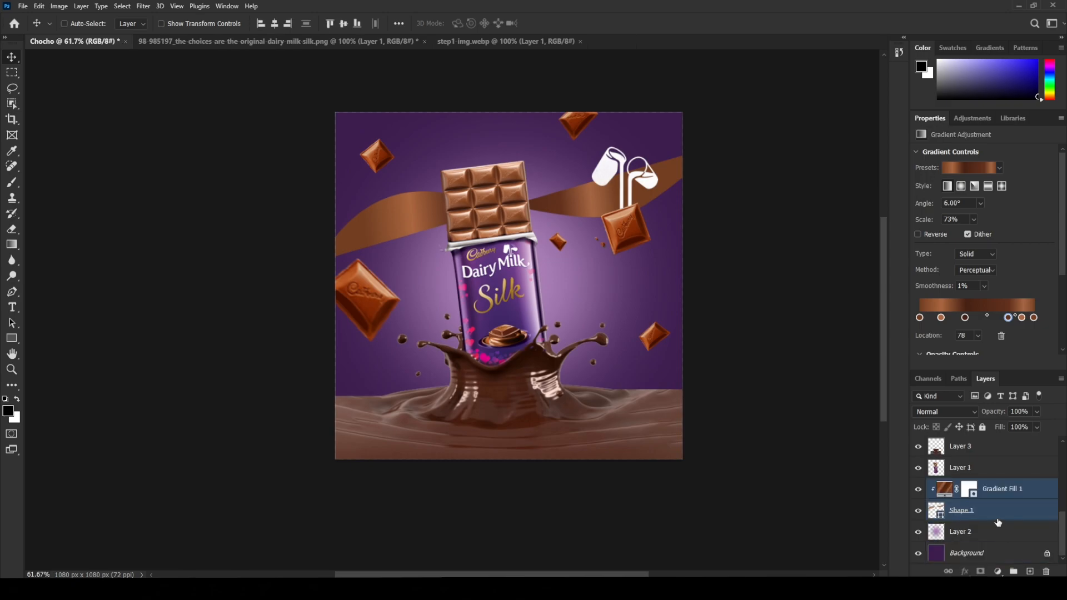
{"action": "key", "text": "ctrl+e"}
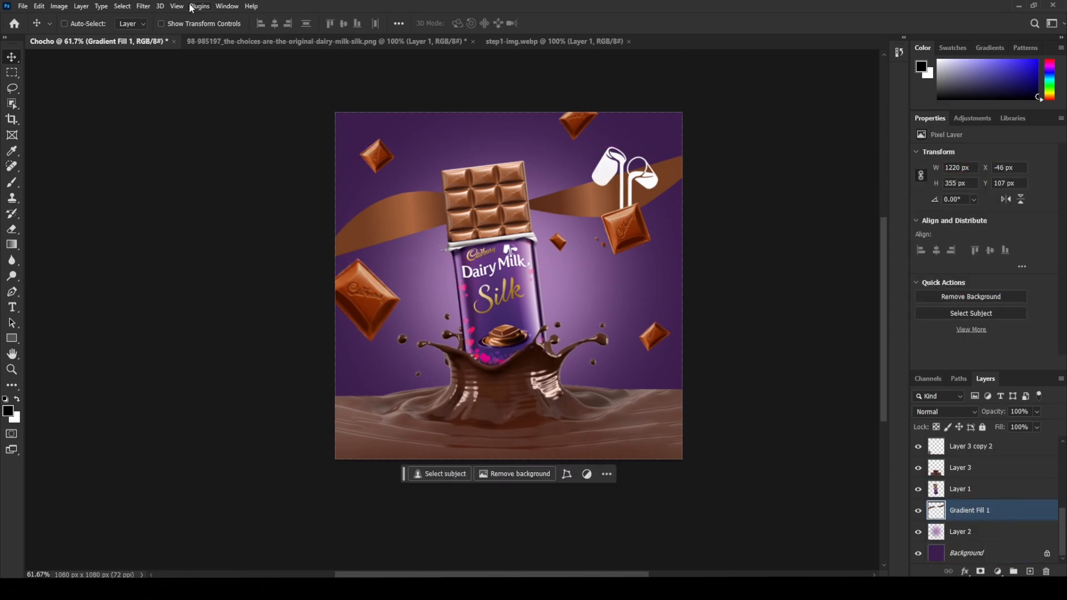
Apply a Motion Blur to the merged ribbon with an angle of -24° and a distance of 15 pixels
{"action": "left_click", "coordinate": [143, 6]}
{"action": "mouse_move", "coordinate": [179, 140]}
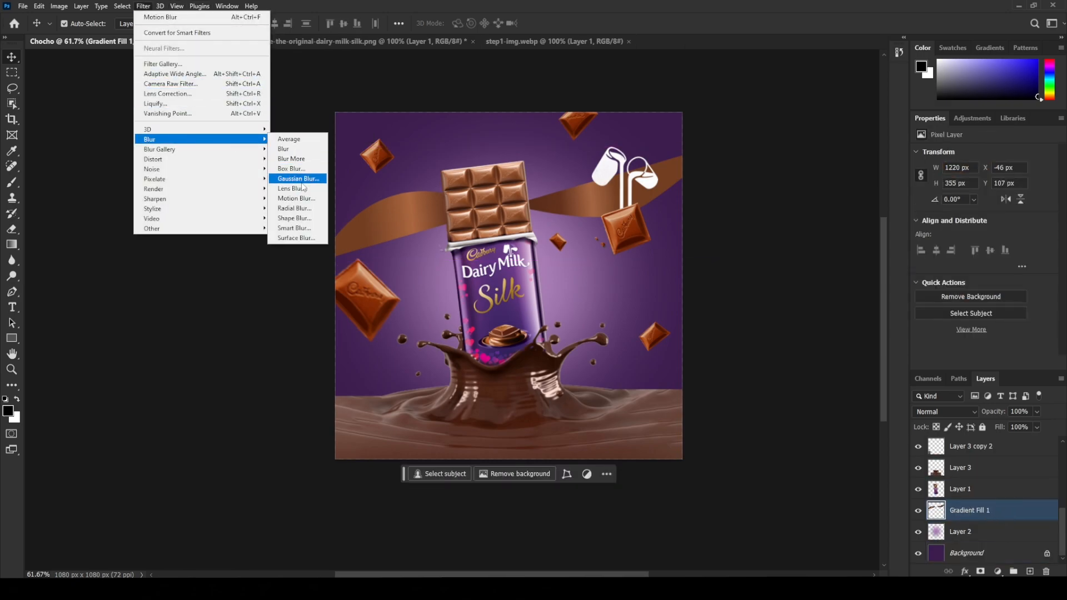
{"action": "left_click", "coordinate": [296, 199]}
{"action": "left_click_drag", "start_coordinate": [598, 121], "coordinate": [759, 125]}
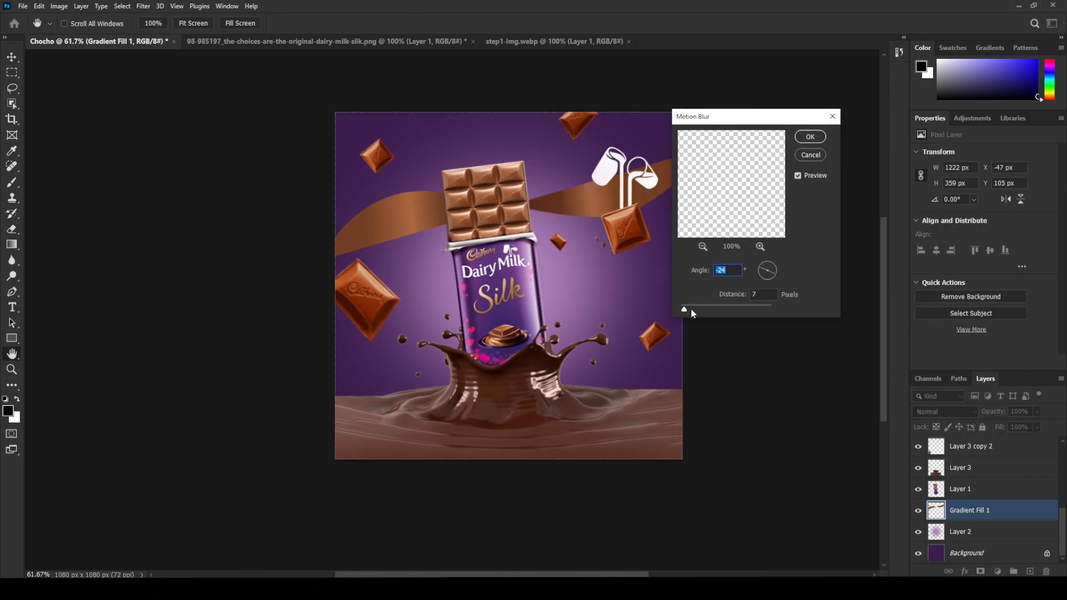
{"action": "mouse_move", "coordinate": [700, 306]}
{"action": "left_mouse_down"}
{"action": "mouse_move", "coordinate": [675, 312]}
{"action": "mouse_move", "coordinate": [689, 312]}
{"action": "left_mouse_up"}
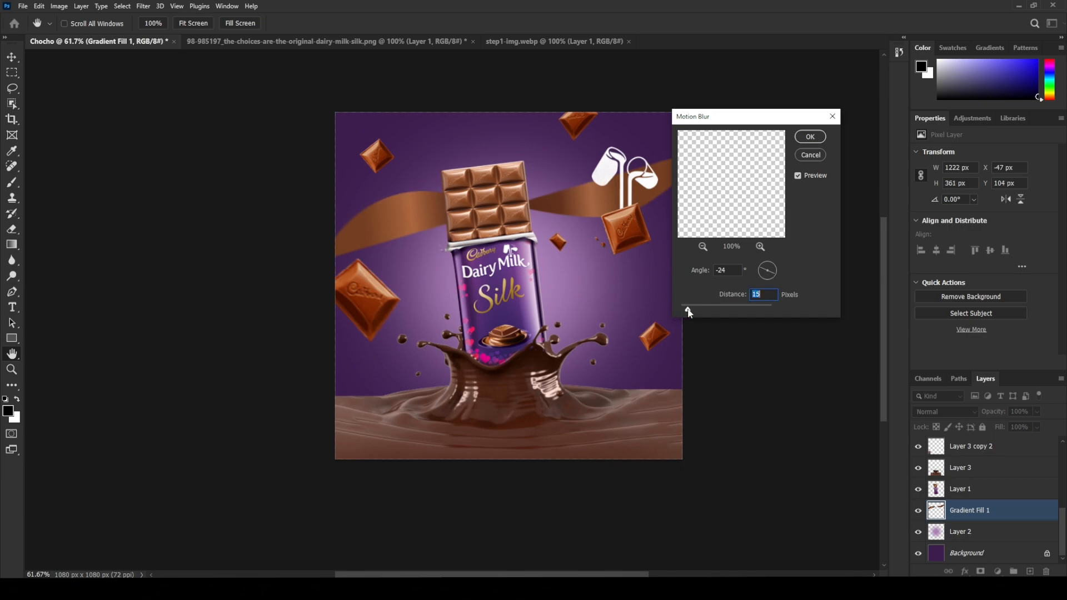
{"action": "left_click", "coordinate": [809, 137]}
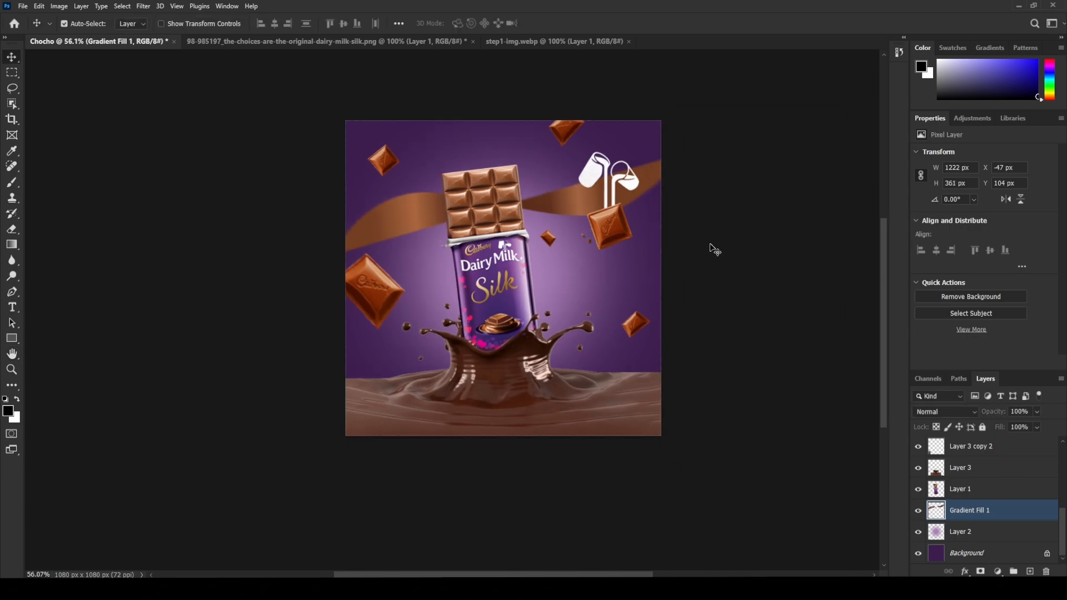